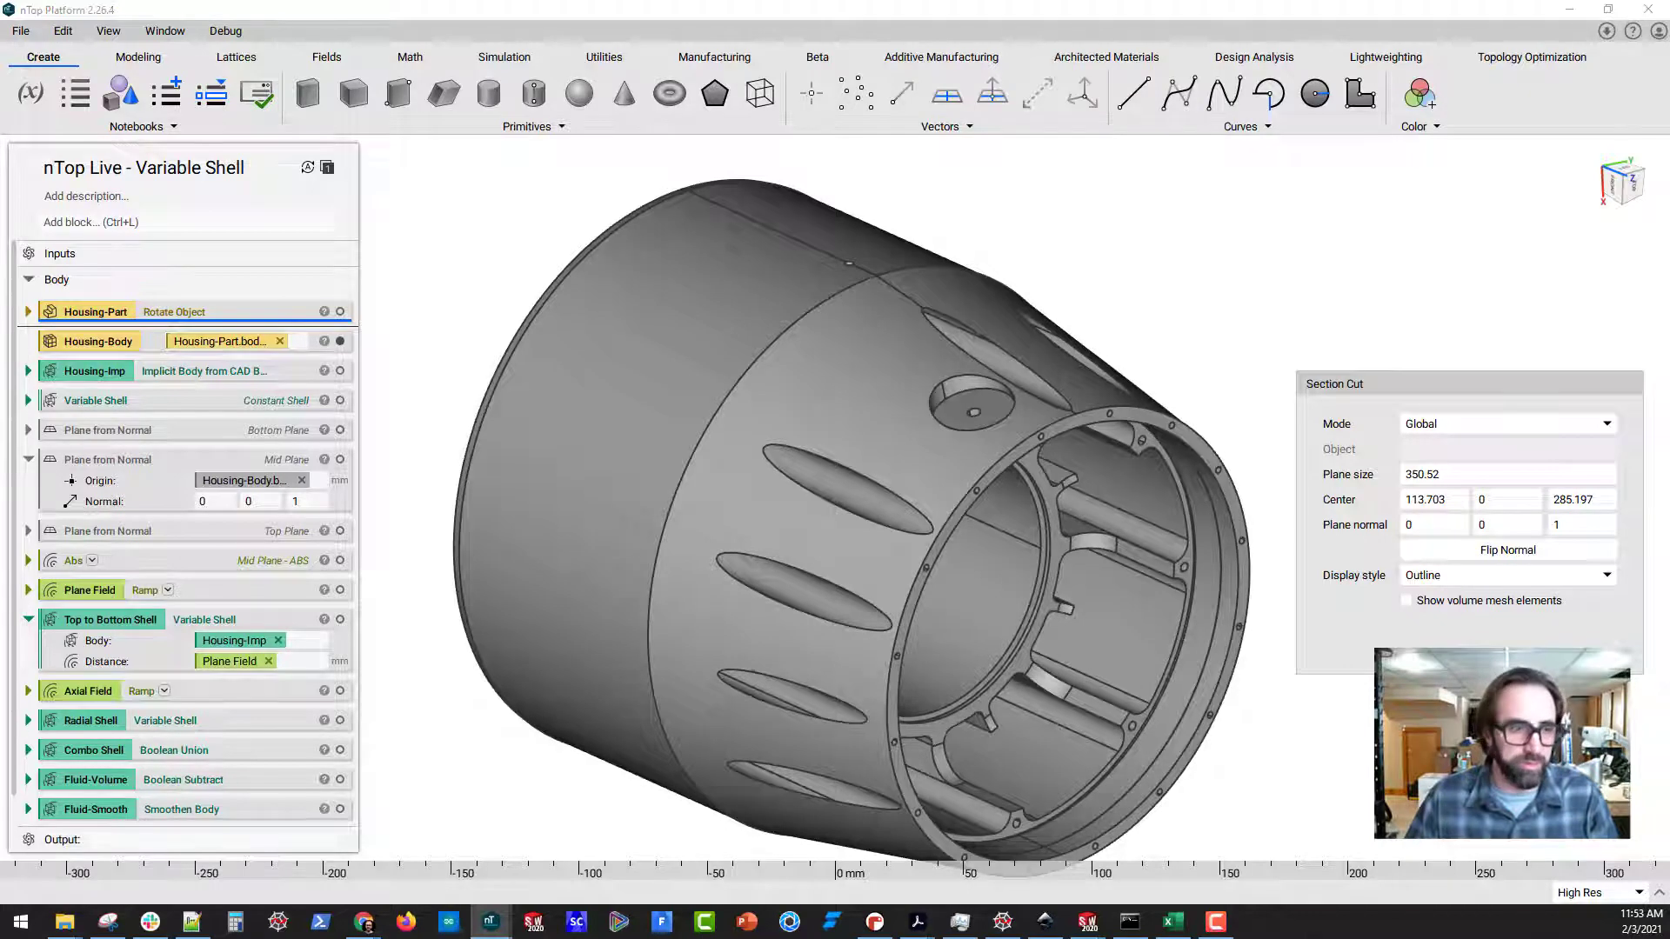
Close the section cut and display the Housing-Imp implicit body in place of Housing-Body to inspect it from the side
left_click(1585, 658)
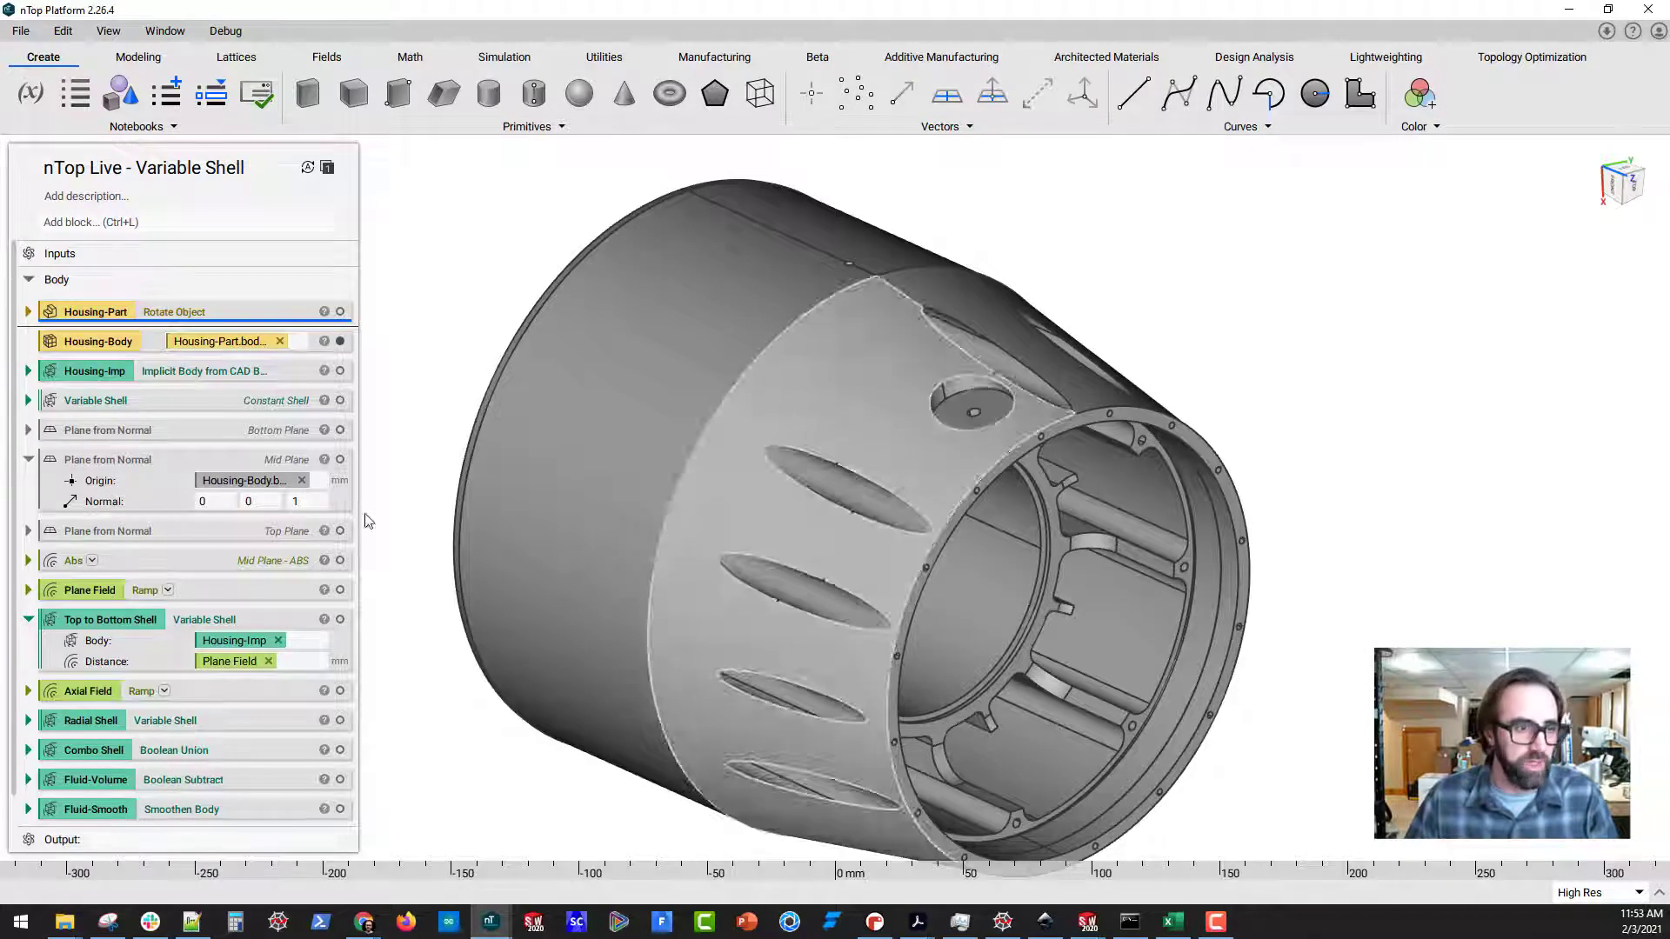
left_click(145, 344)
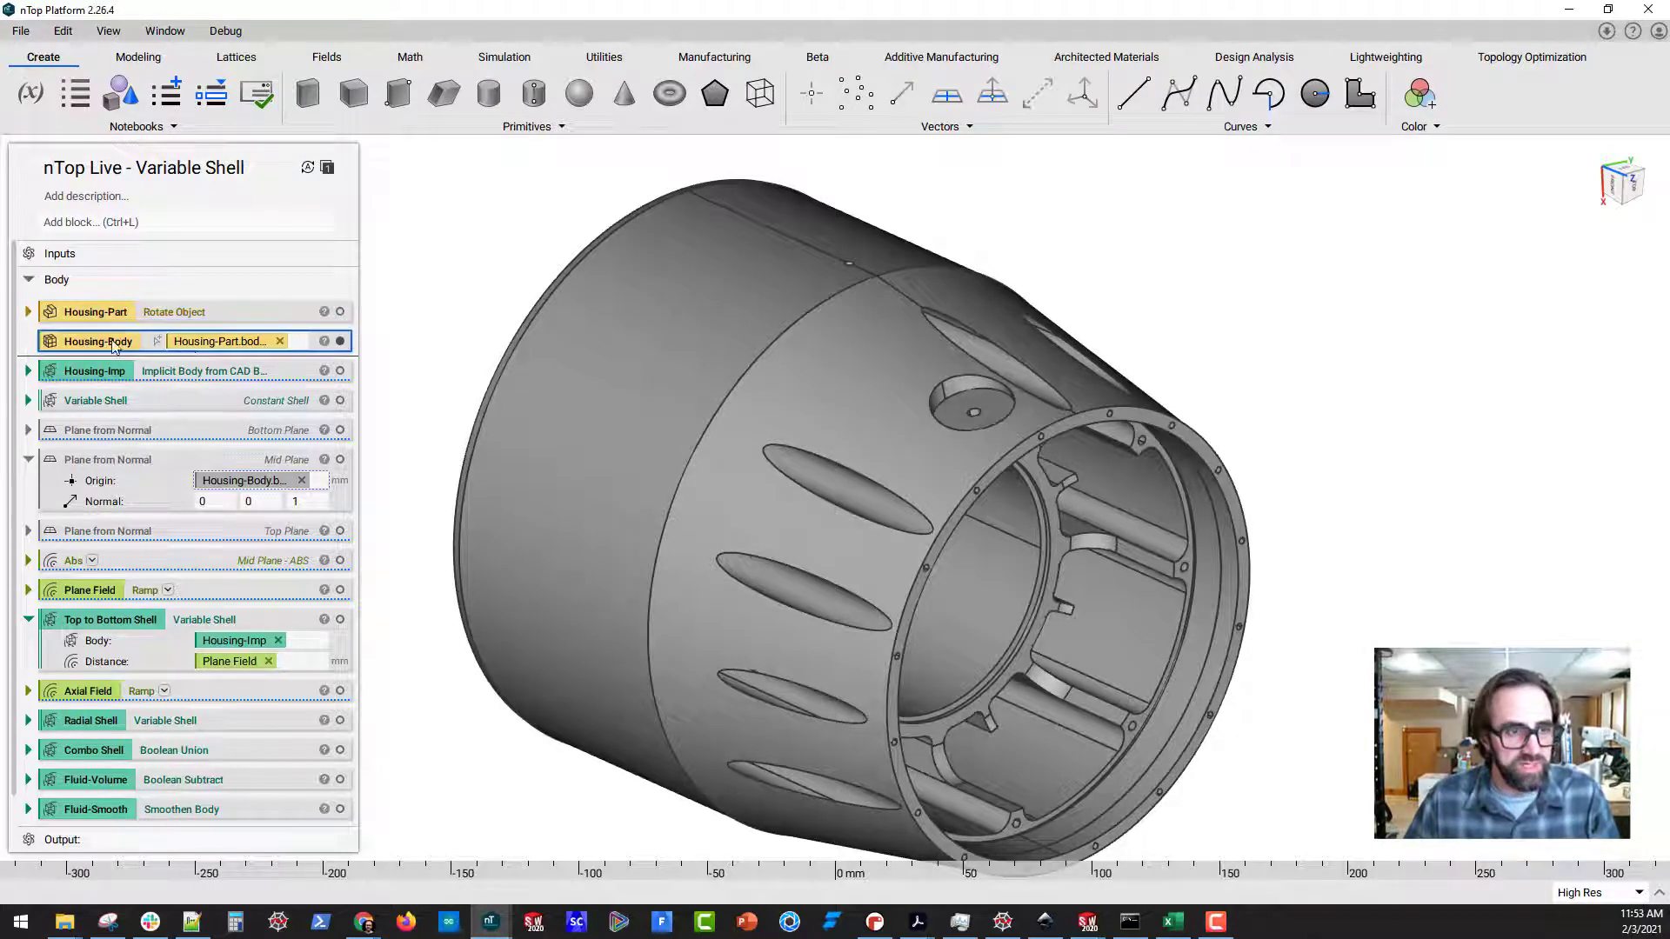
left_click(310, 374)
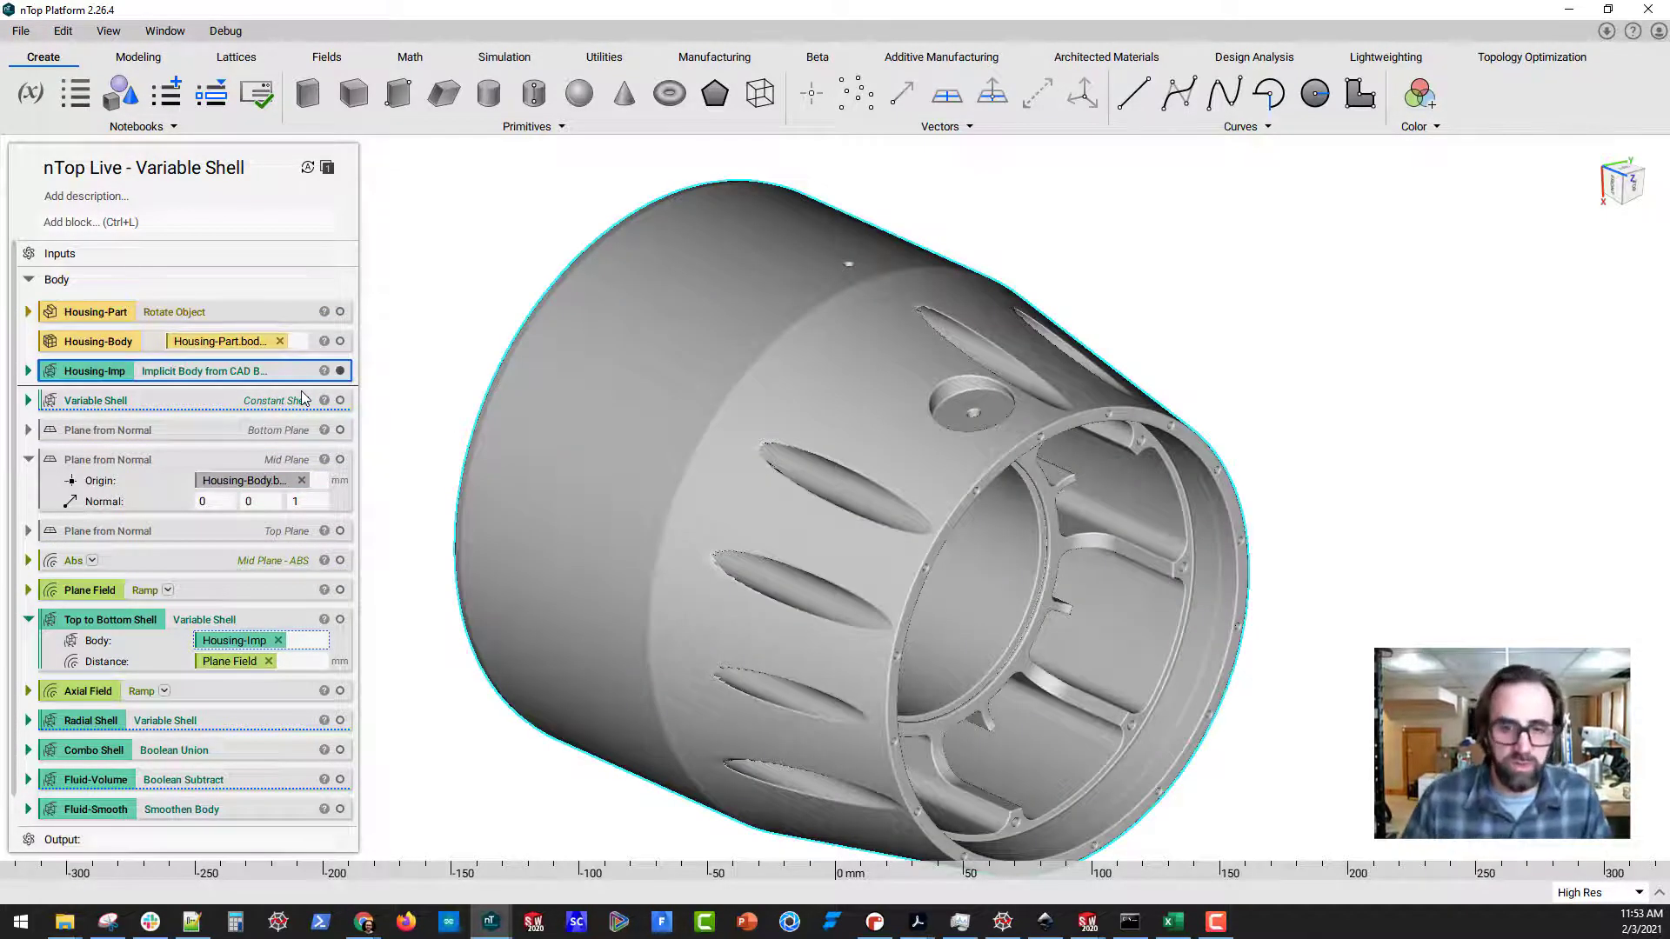
right_click_drag(489, 725, 467, 655)
right_click_drag(668, 615, 921, 609)
Turn the Constant Shell block into a variable and expand it to review its body and distance inputs
right_click(133, 400)
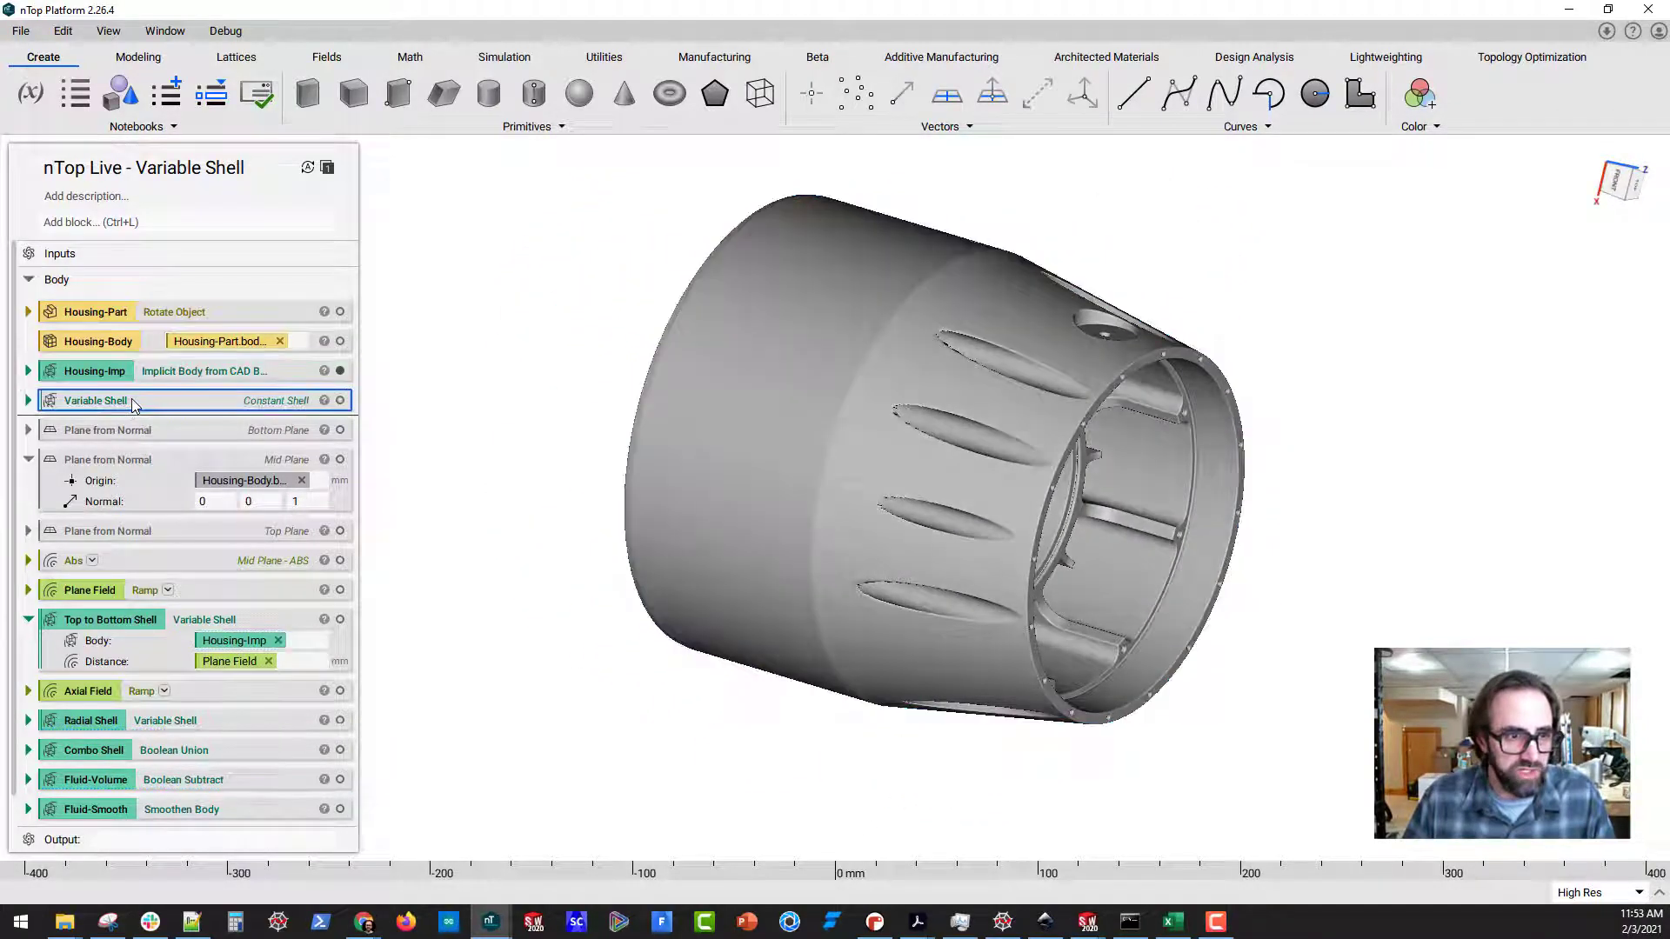
left_click(179, 454)
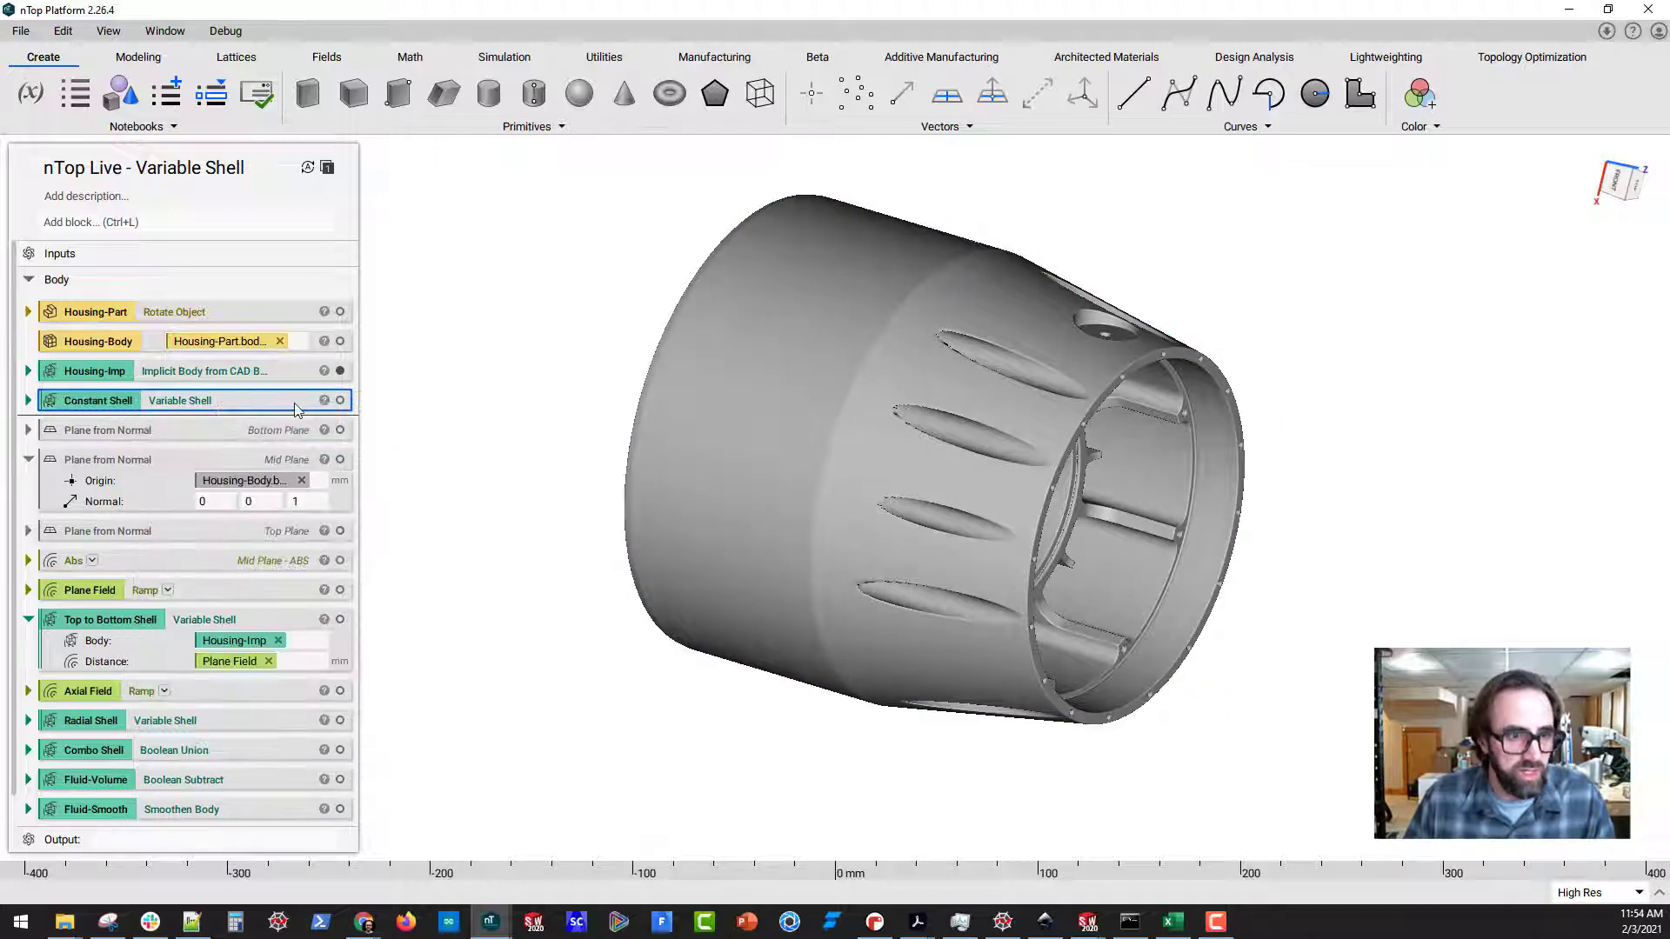
left_click(29, 401)
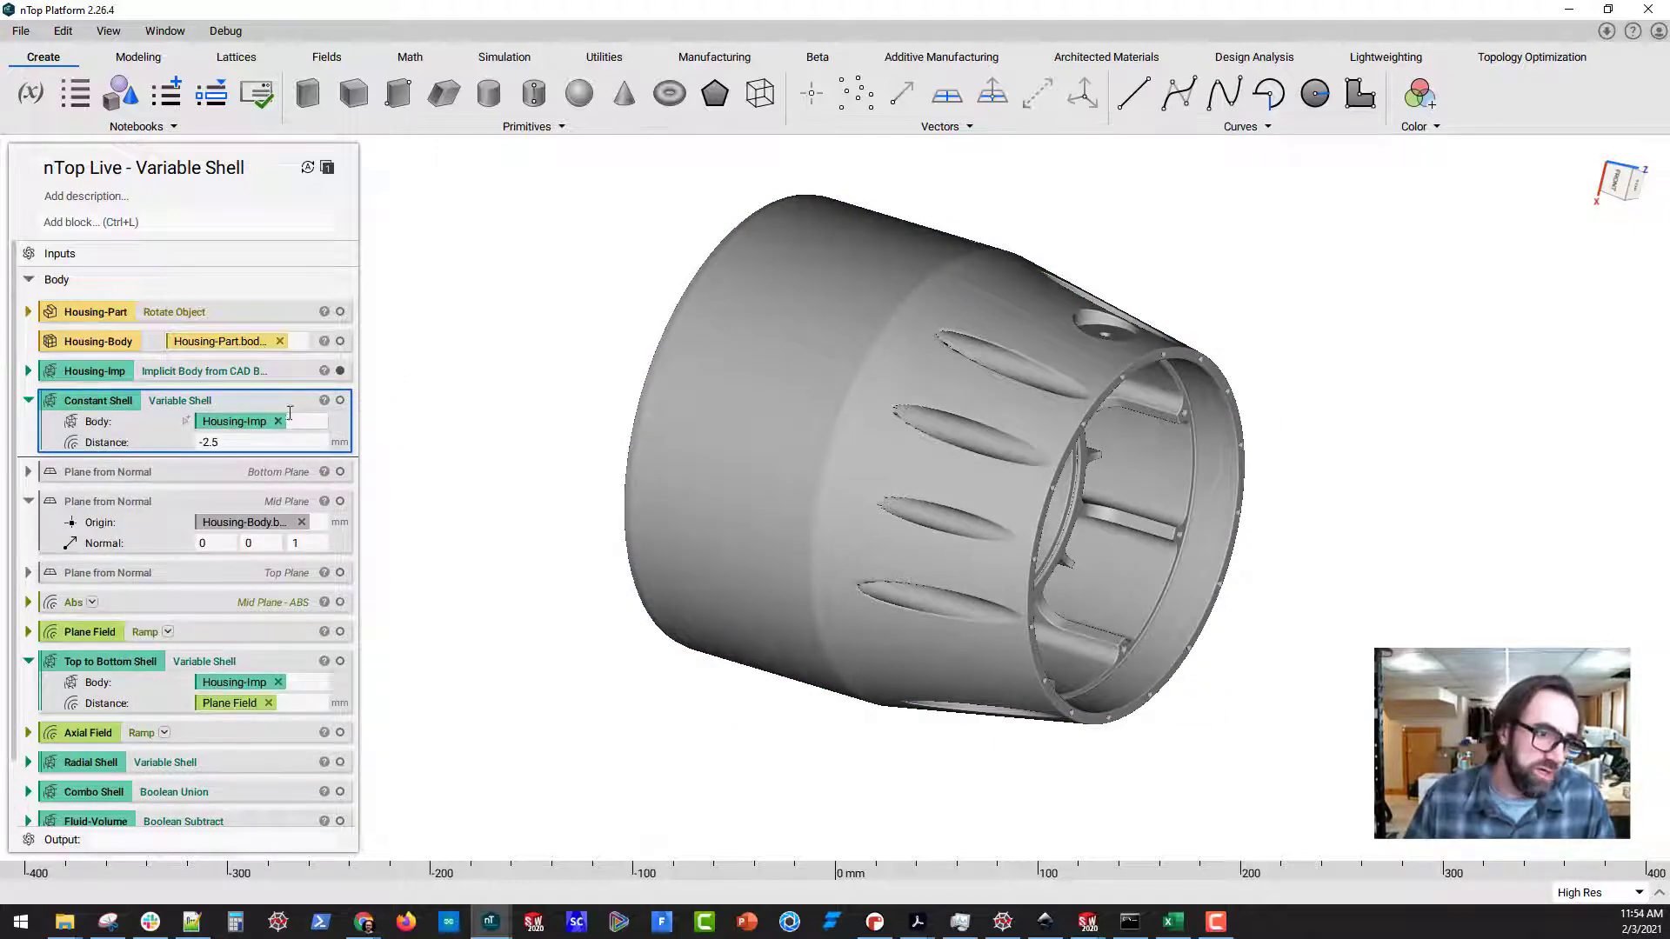
left_click_drag(255, 442, 156, 442)
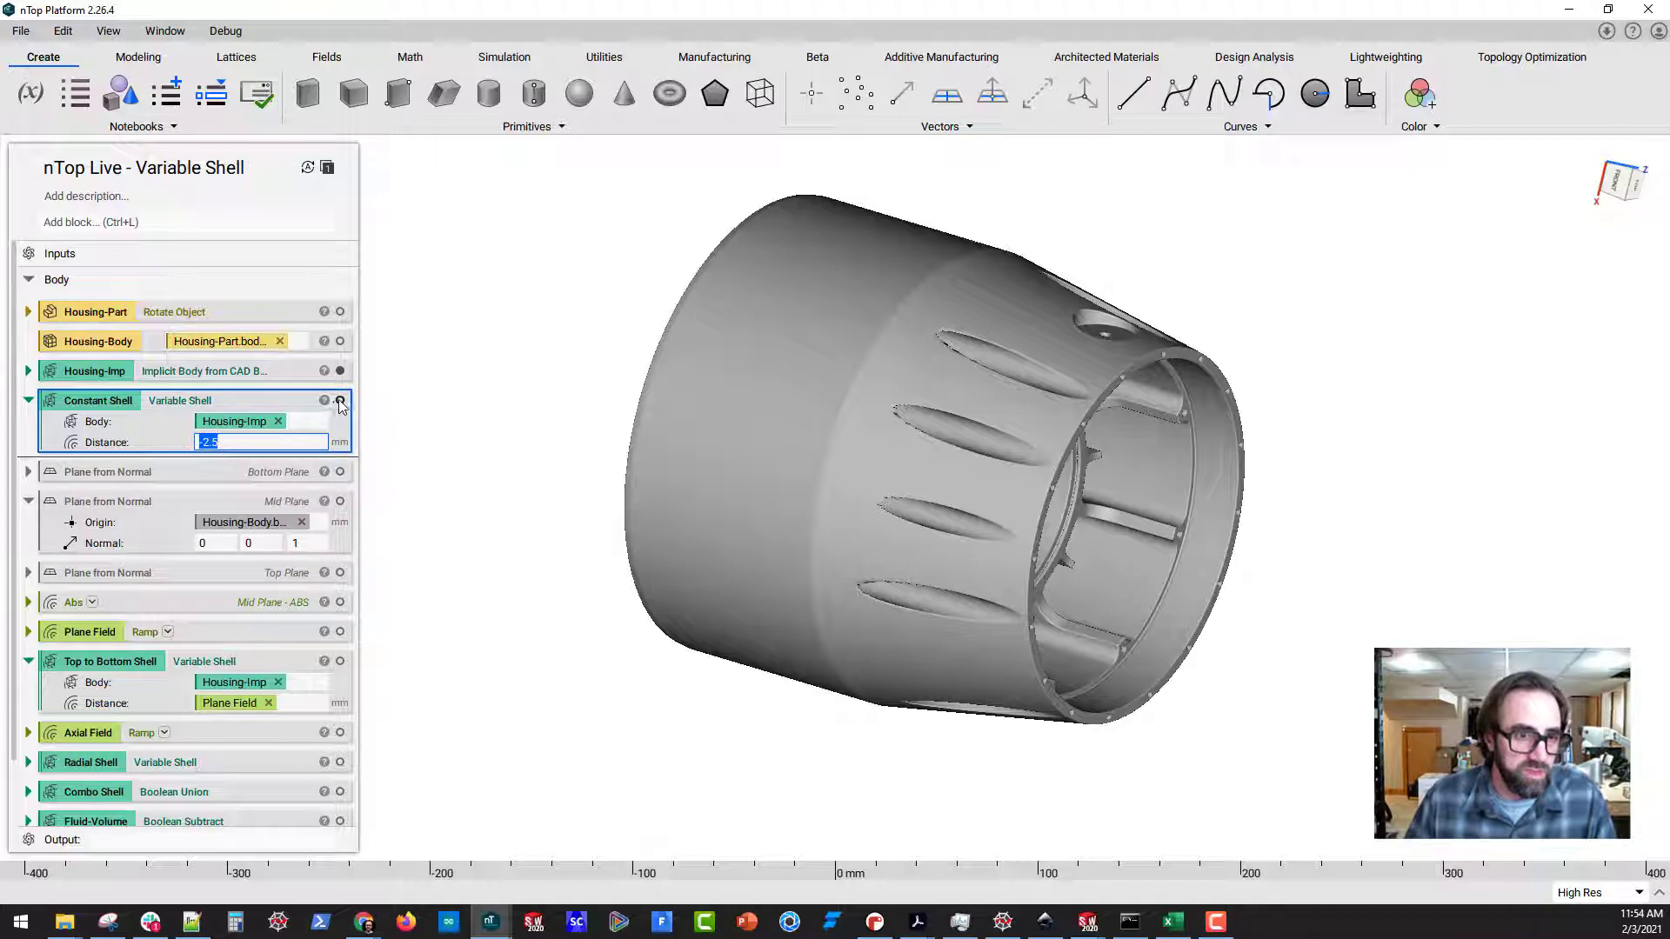
Display the Constant Shell with a section cut, move the cut plane to about Z 58.25 to inspect the walls, and close the cut
left_click(340, 400)
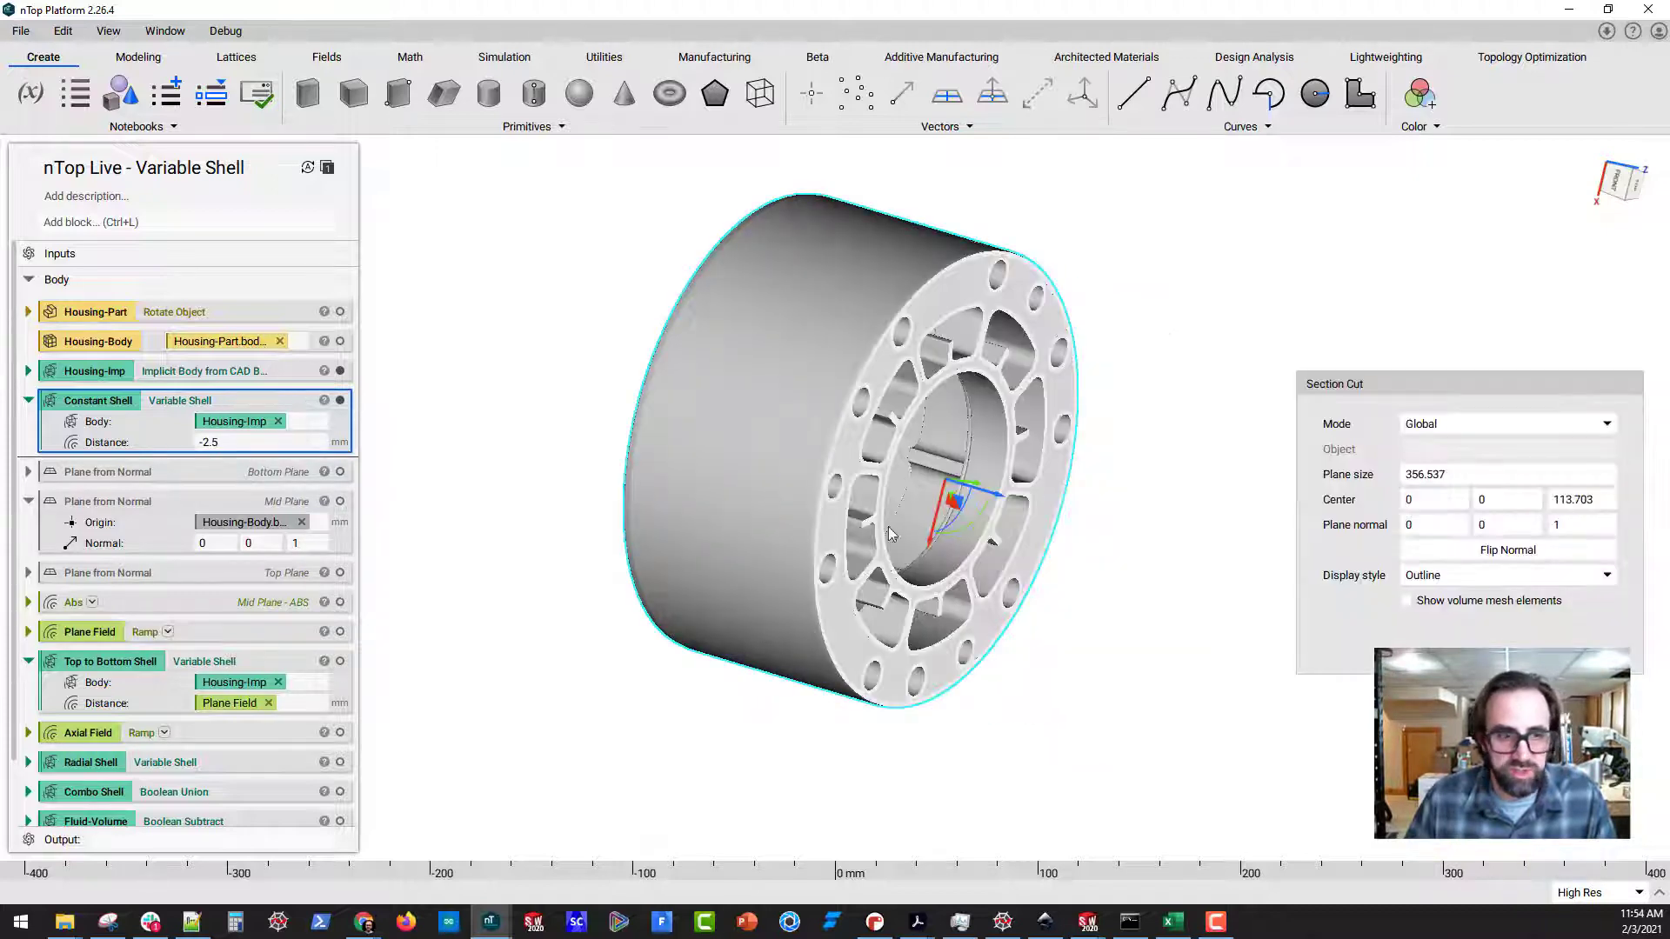
key("i")
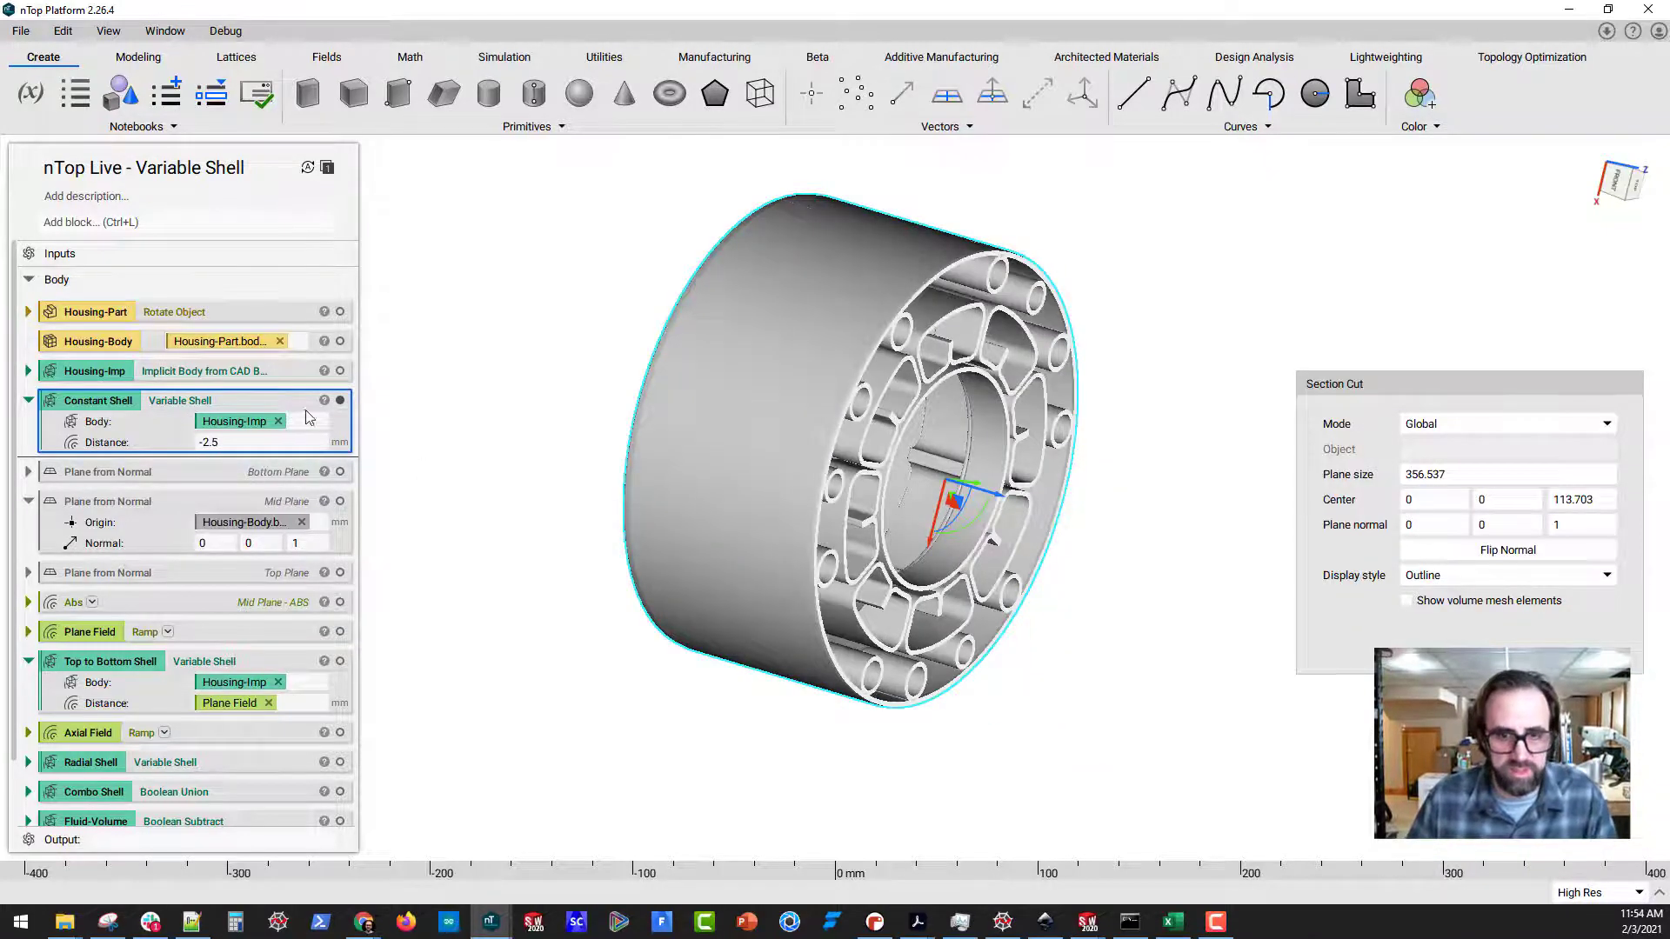
middle_click_drag(990, 540, 793, 492)
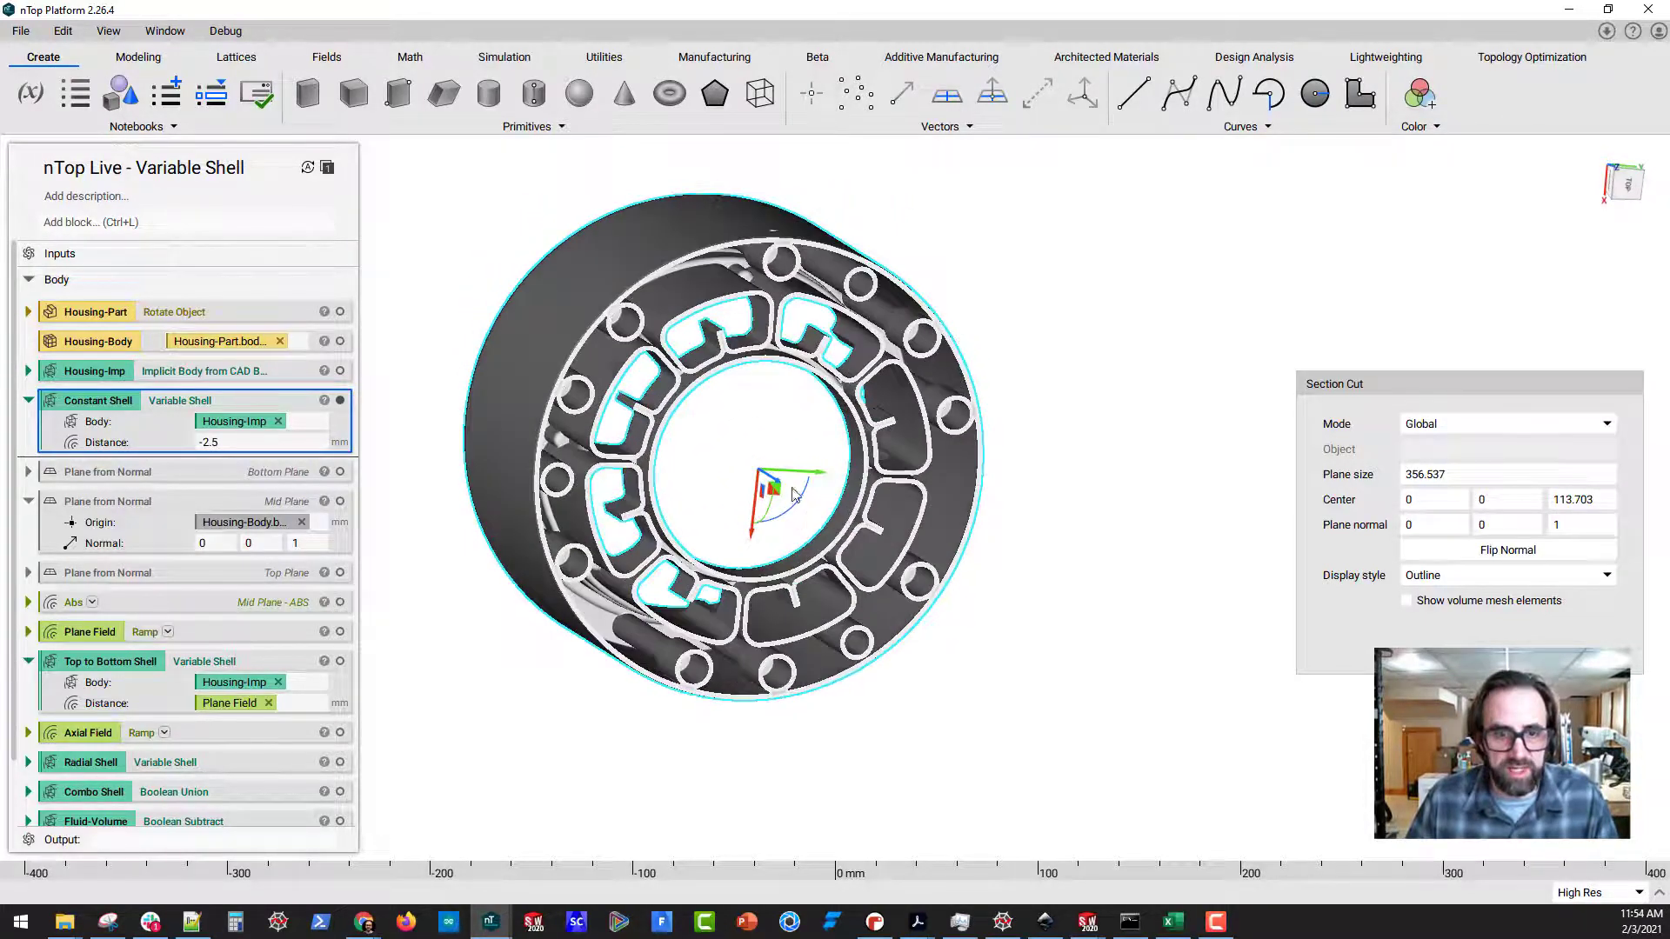
left_click_drag(774, 483, 745, 426)
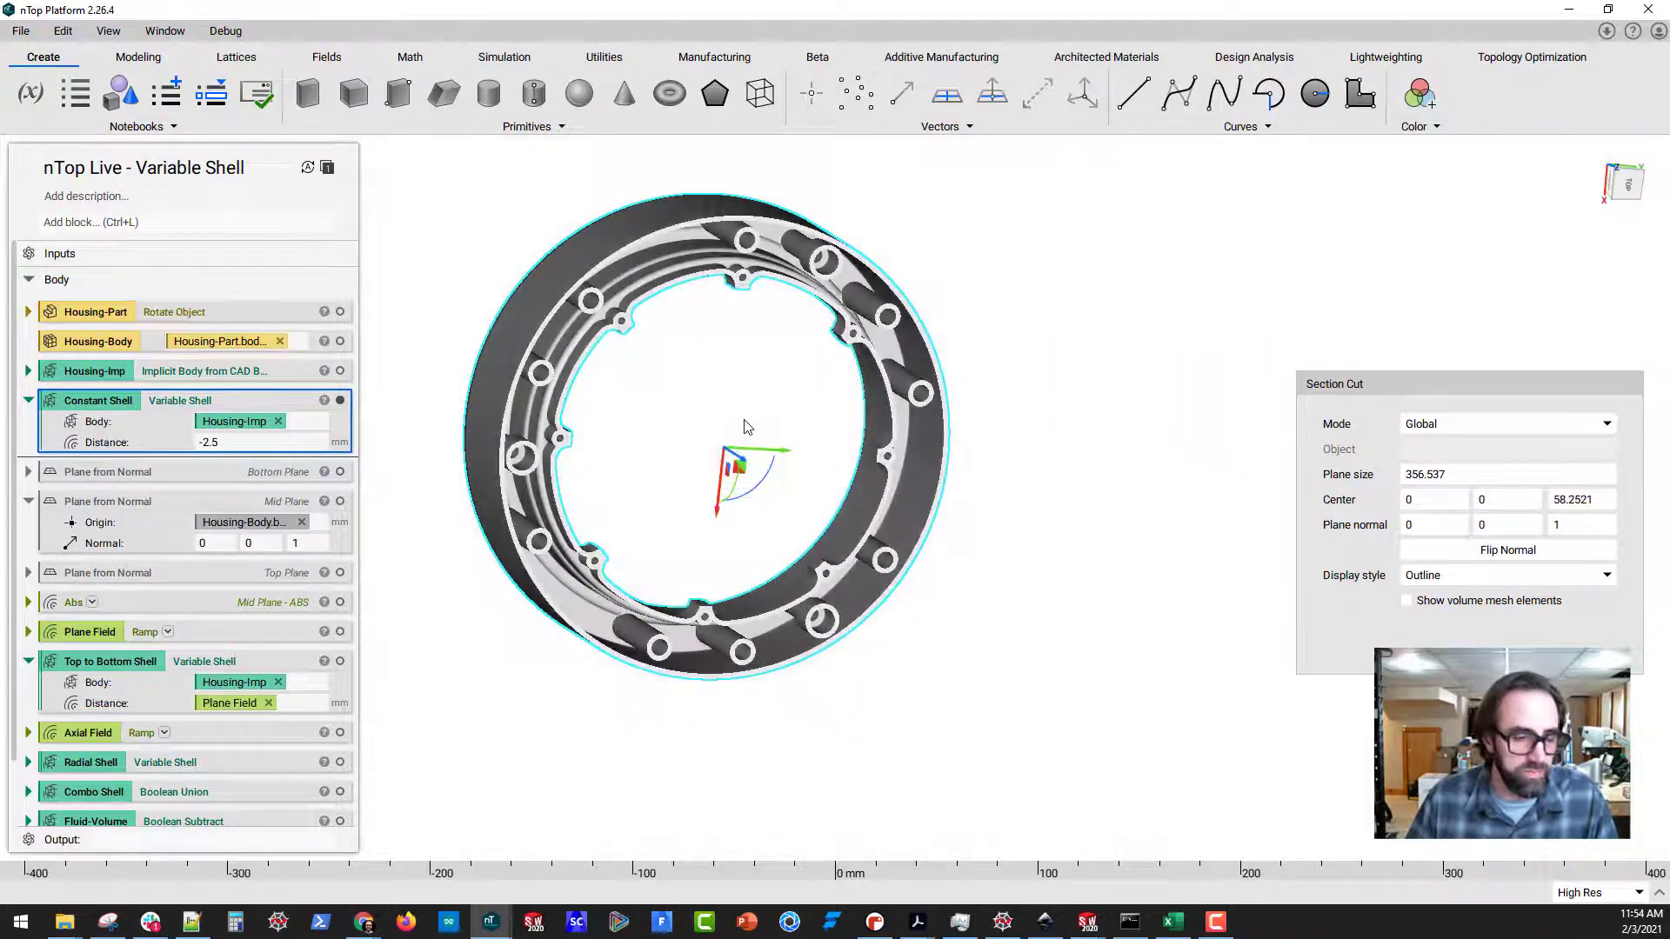
left_click(1495, 654)
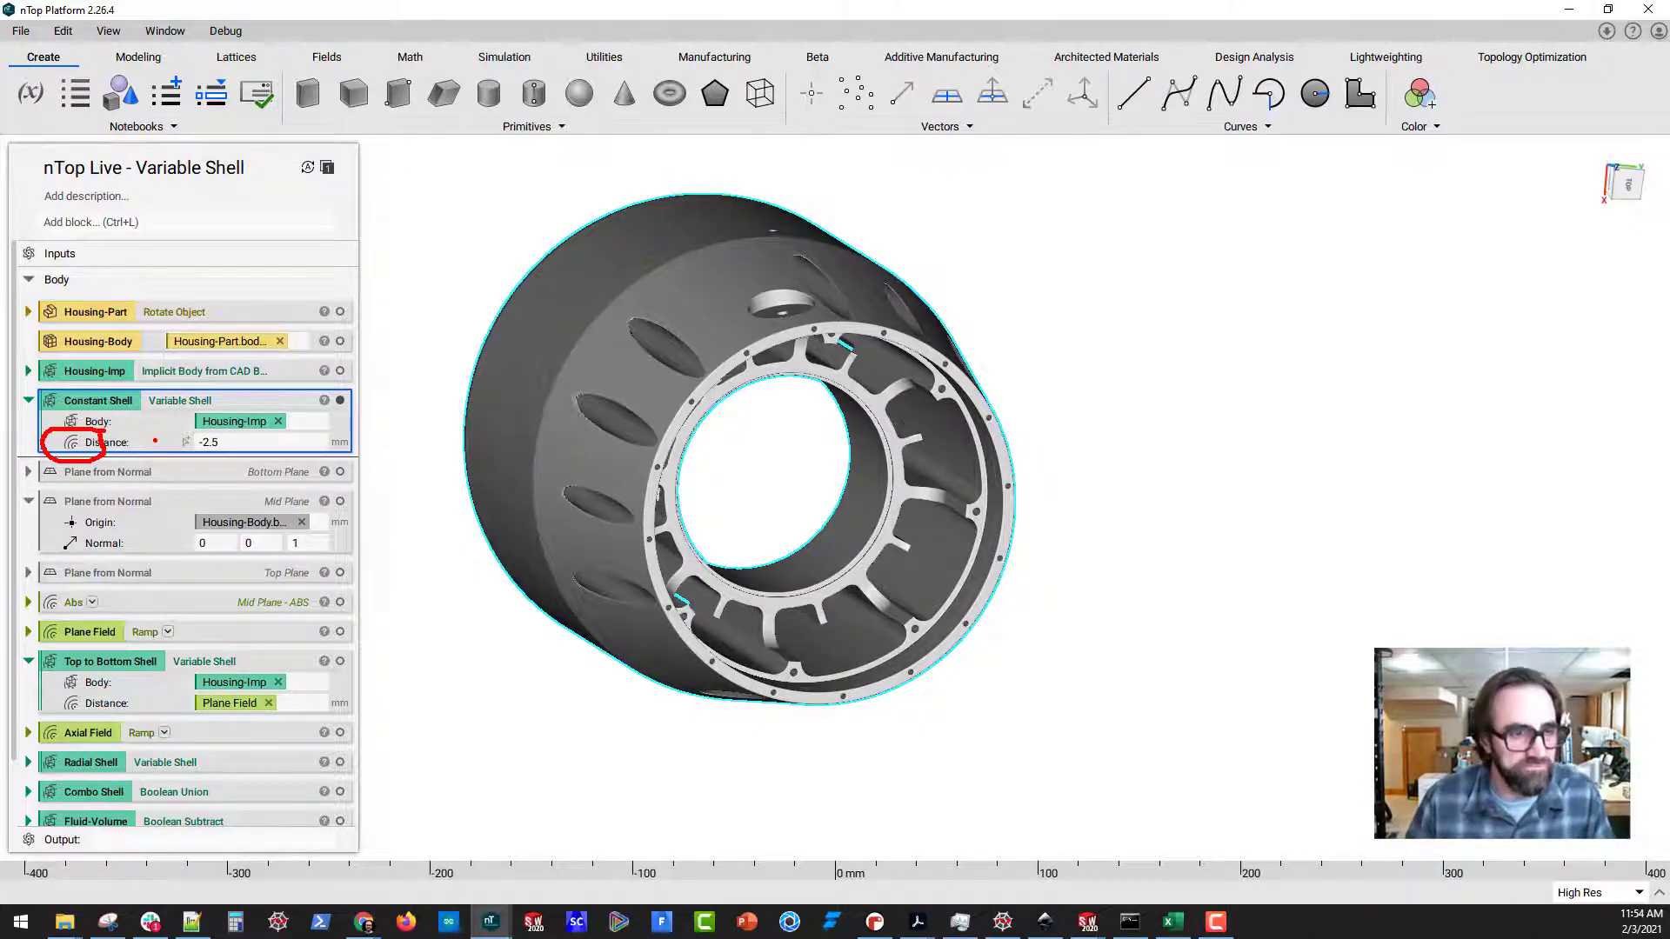
key("Escape")
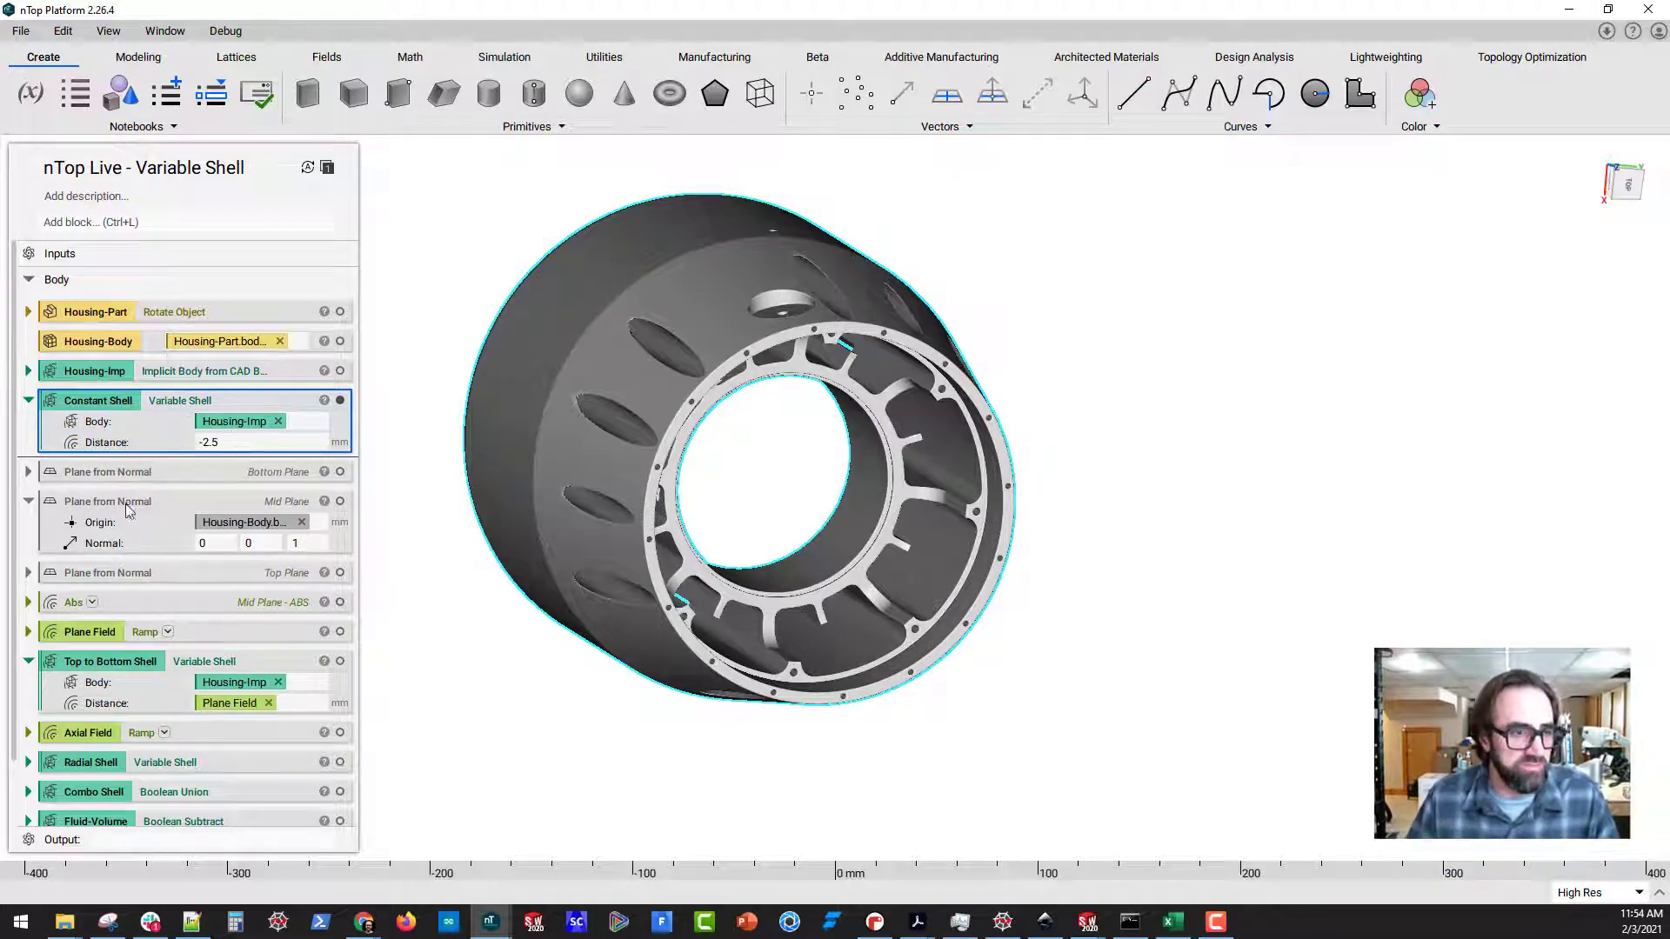
Expand the Bottom Plane block, collapse its origin details, and display the Bottom, Mid and Top planes
right_click_drag(669, 768, 745, 700)
left_click(28, 473)
scroll(48, 485, "down", 1)
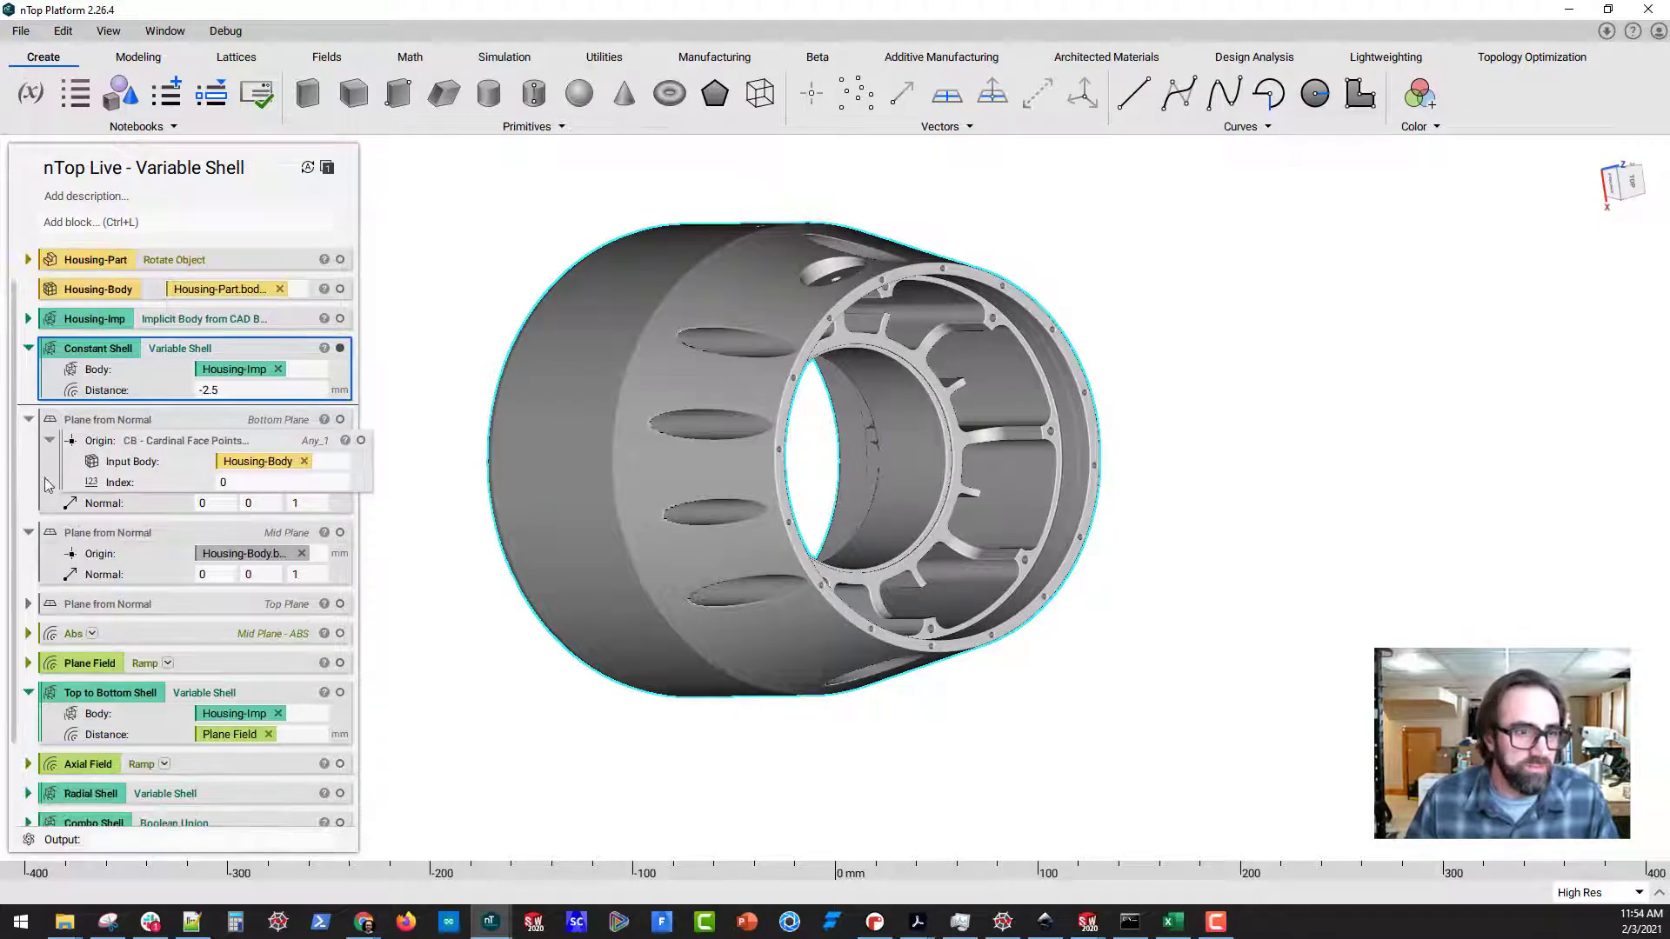
left_click(49, 442)
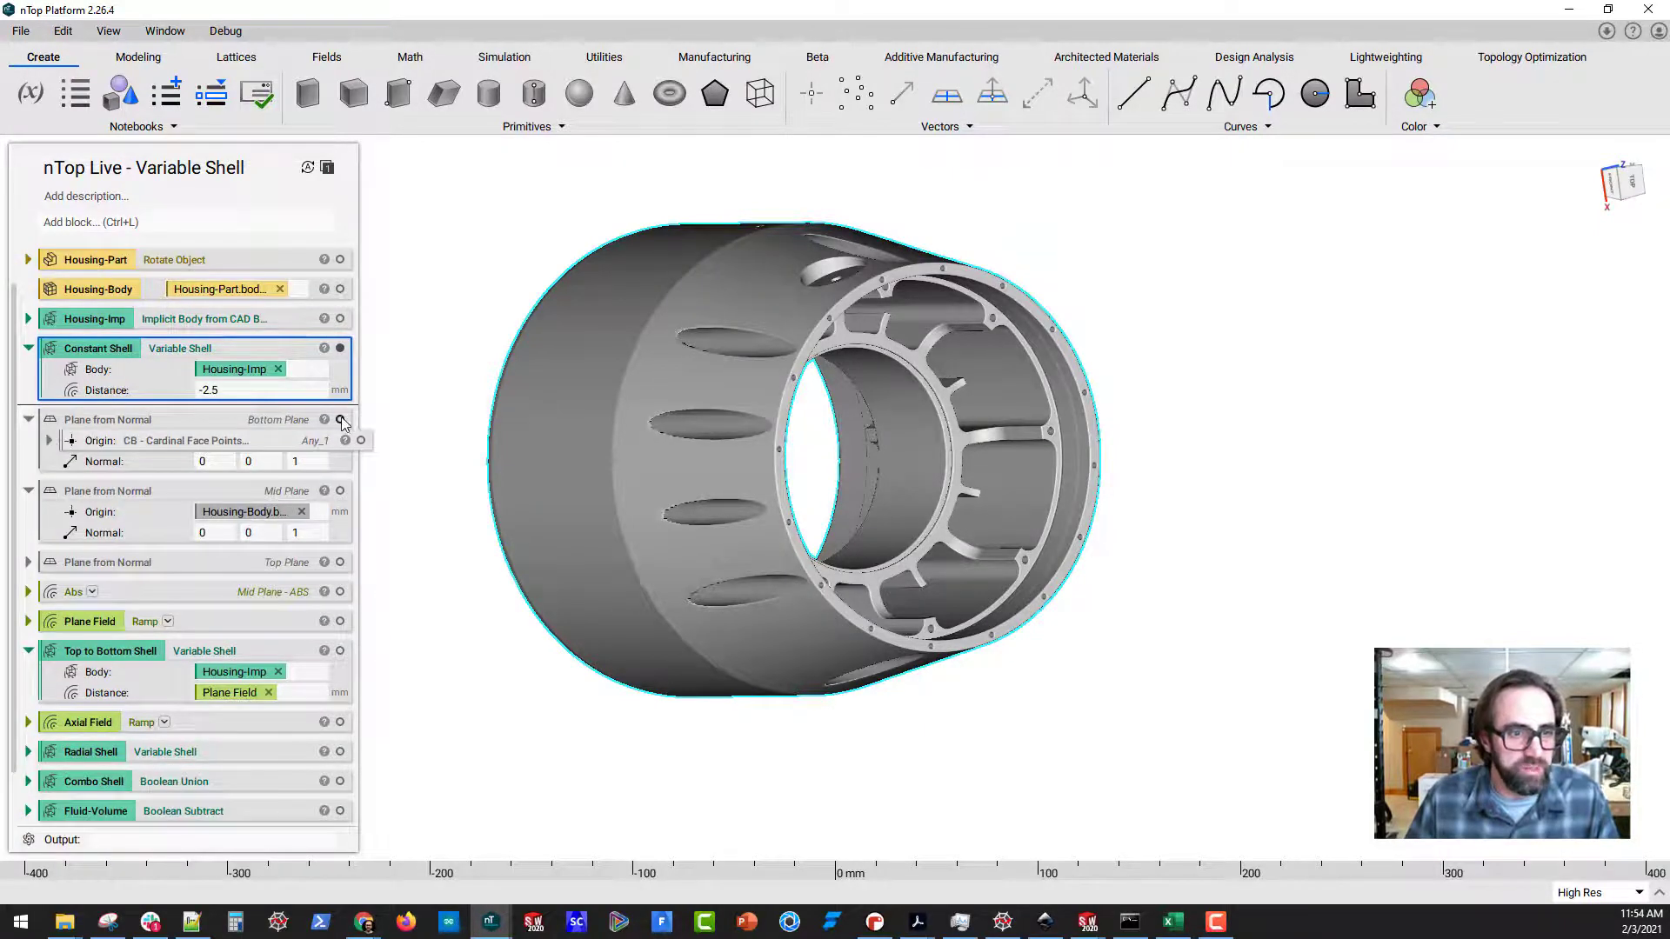
right_click_drag(677, 535, 953, 668)
middle_click_drag(953, 668, 949, 671)
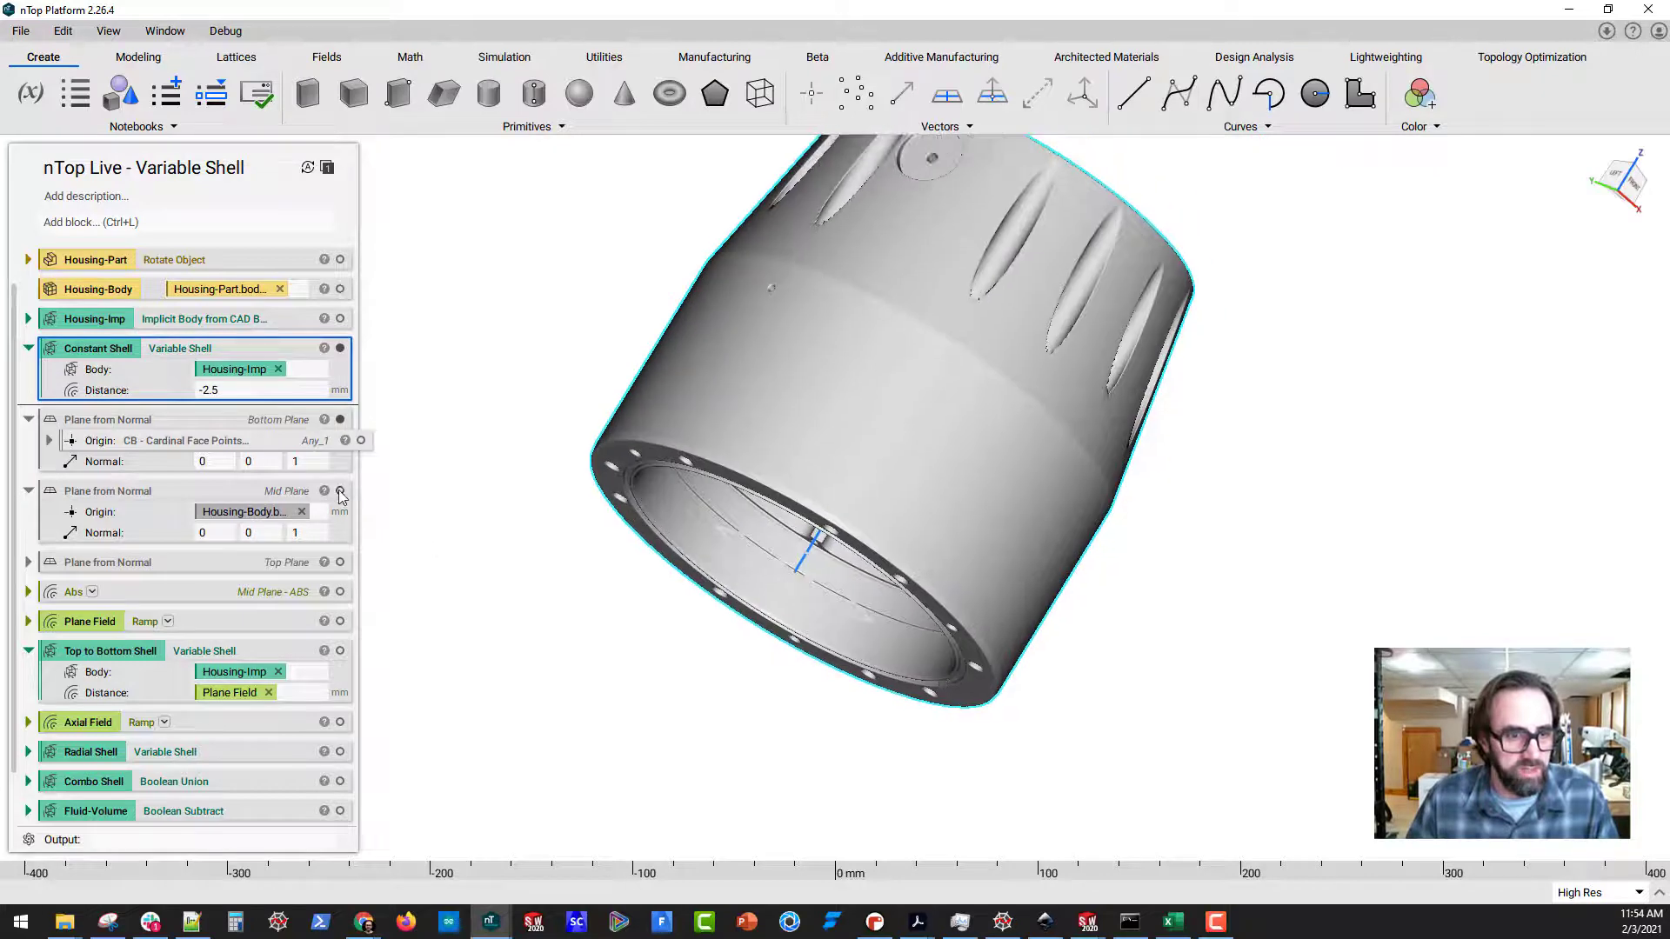
left_click(338, 563)
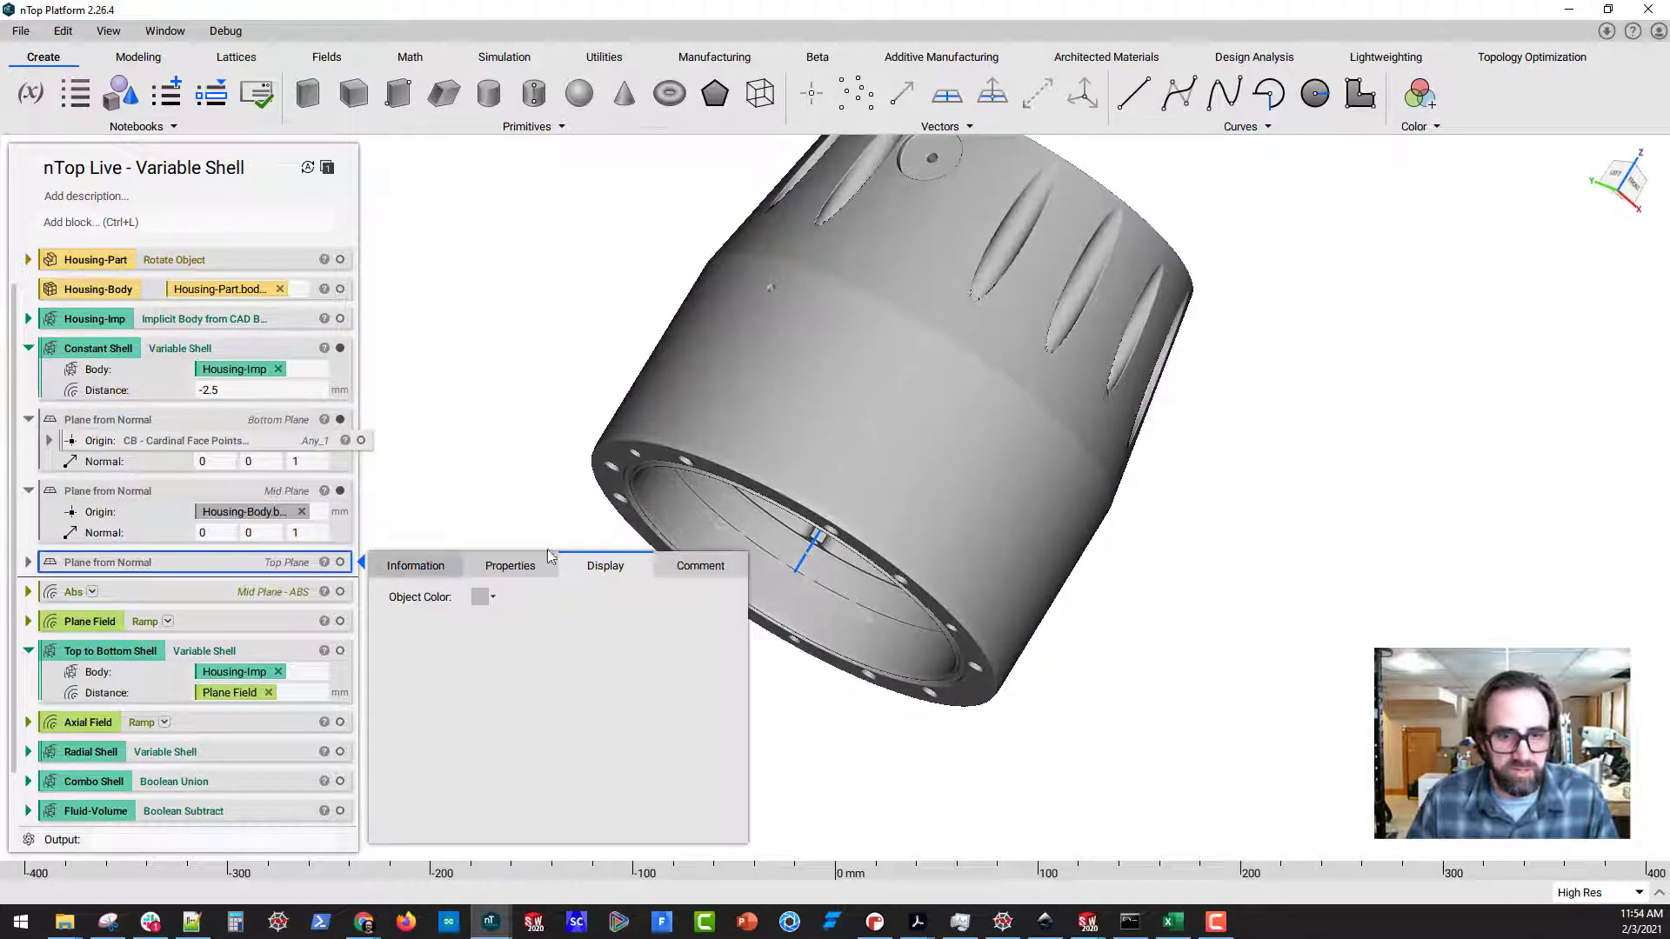
left_click(340, 563)
Section the shelled housing lengthwise with plane normal 1, 0, 0 to inspect the three planes' positions along its axis
right_click_drag(585, 455, 533, 553)
key("x")
left_click(1429, 522)
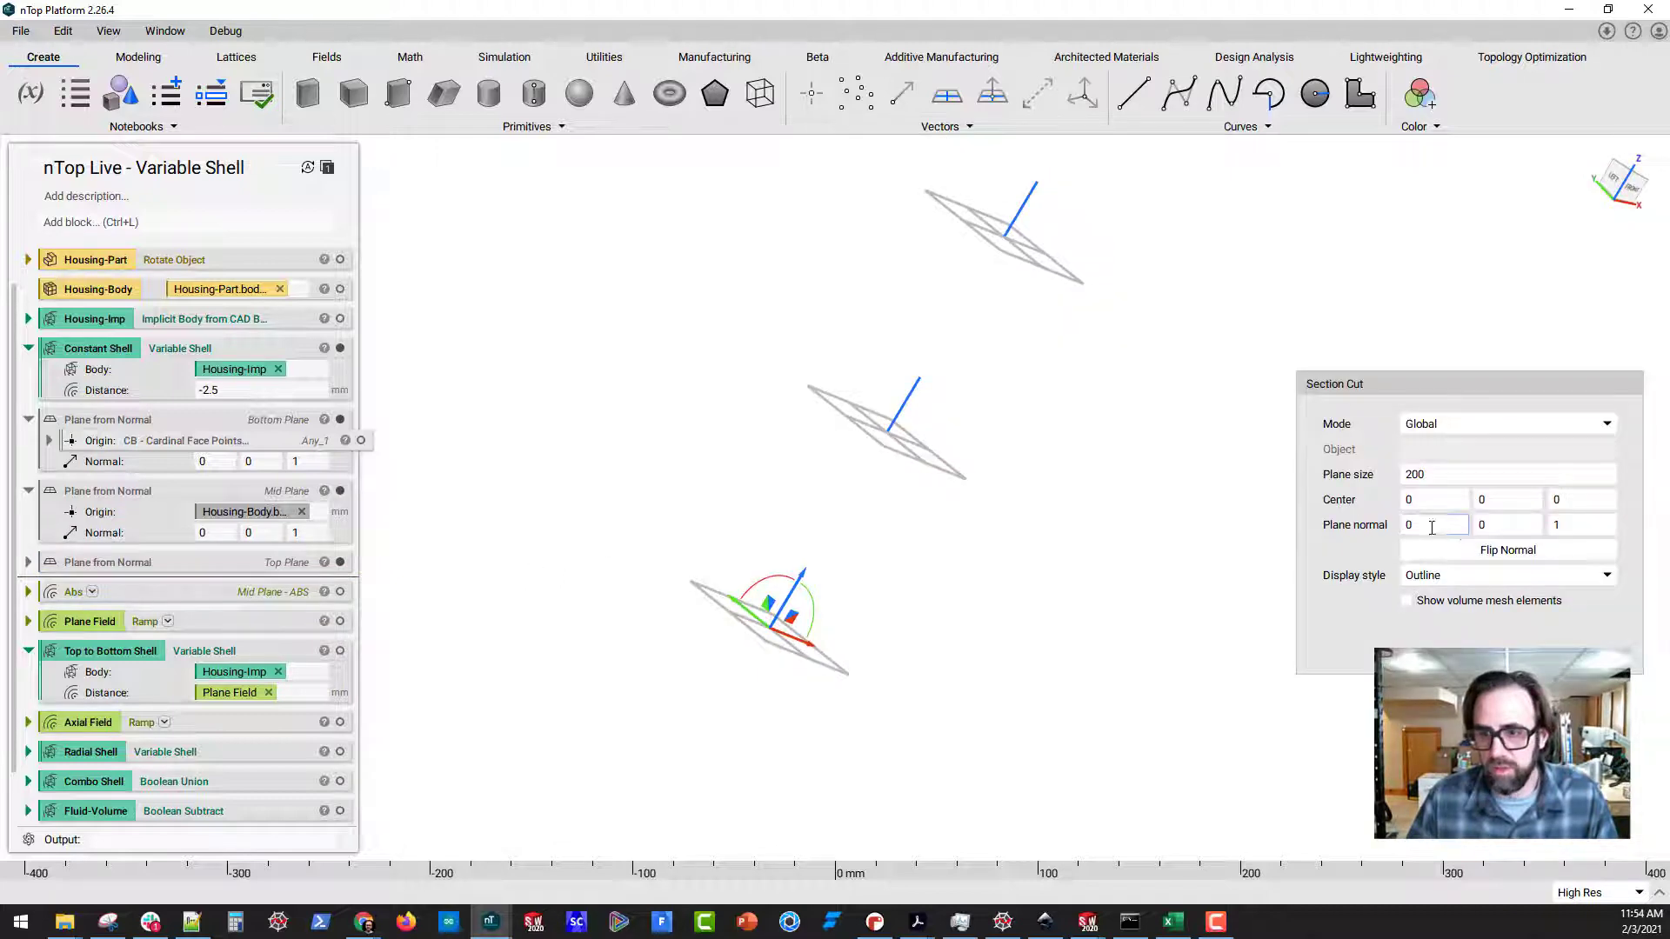
type("1")
key("Tab")
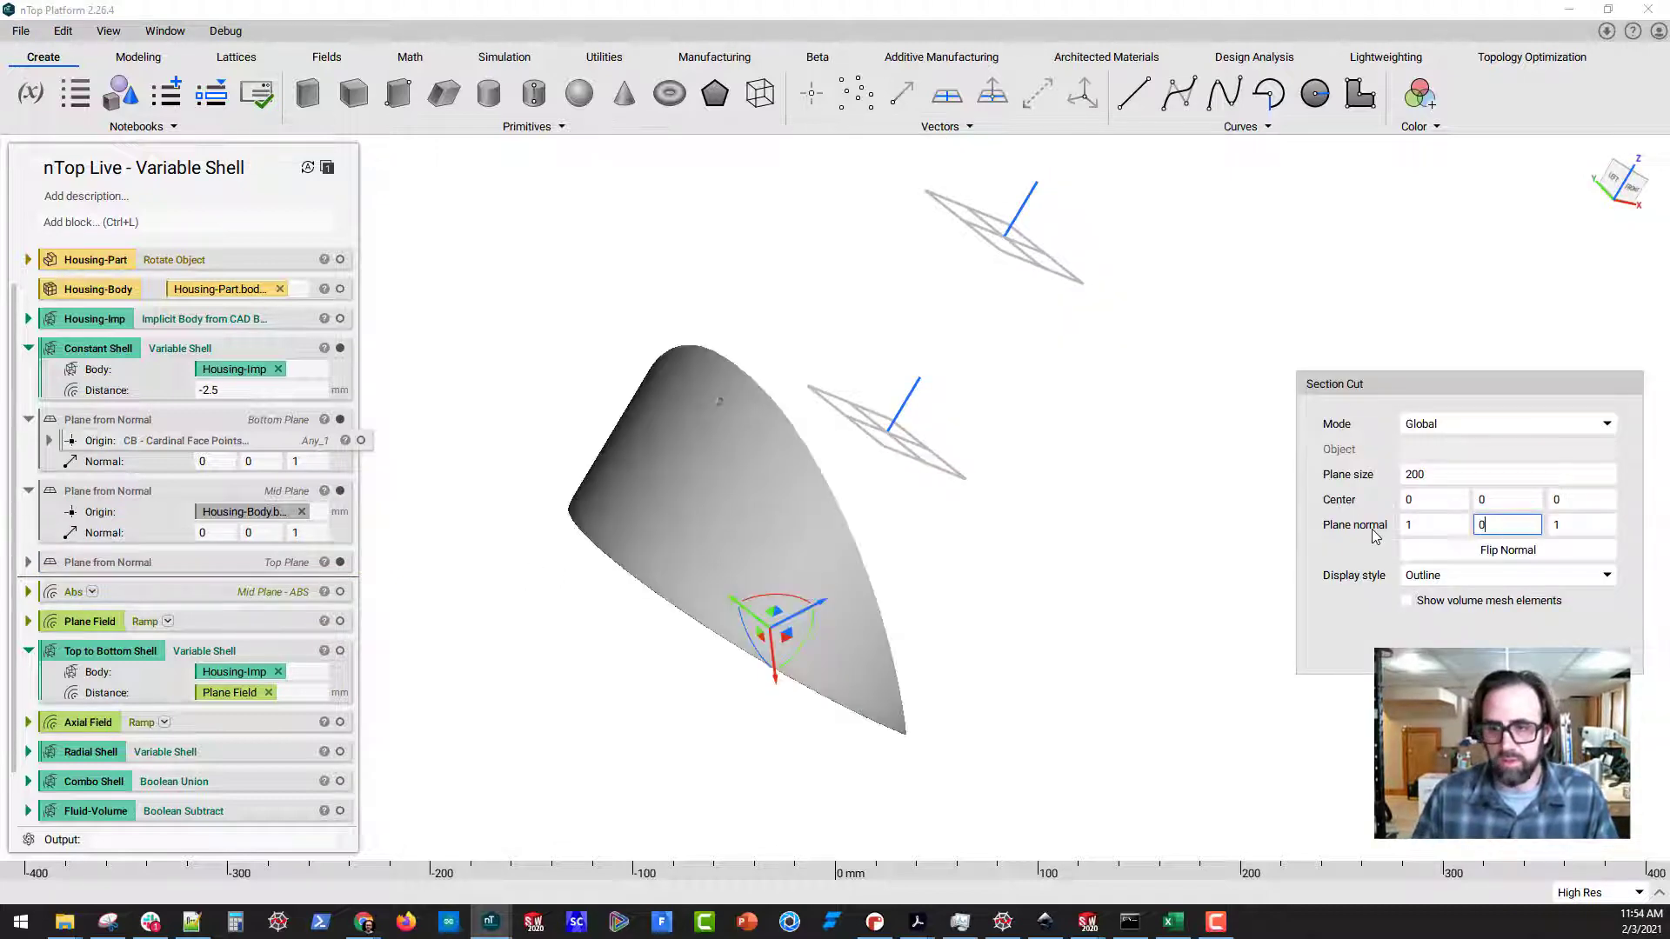
key("Tab")
type("0")
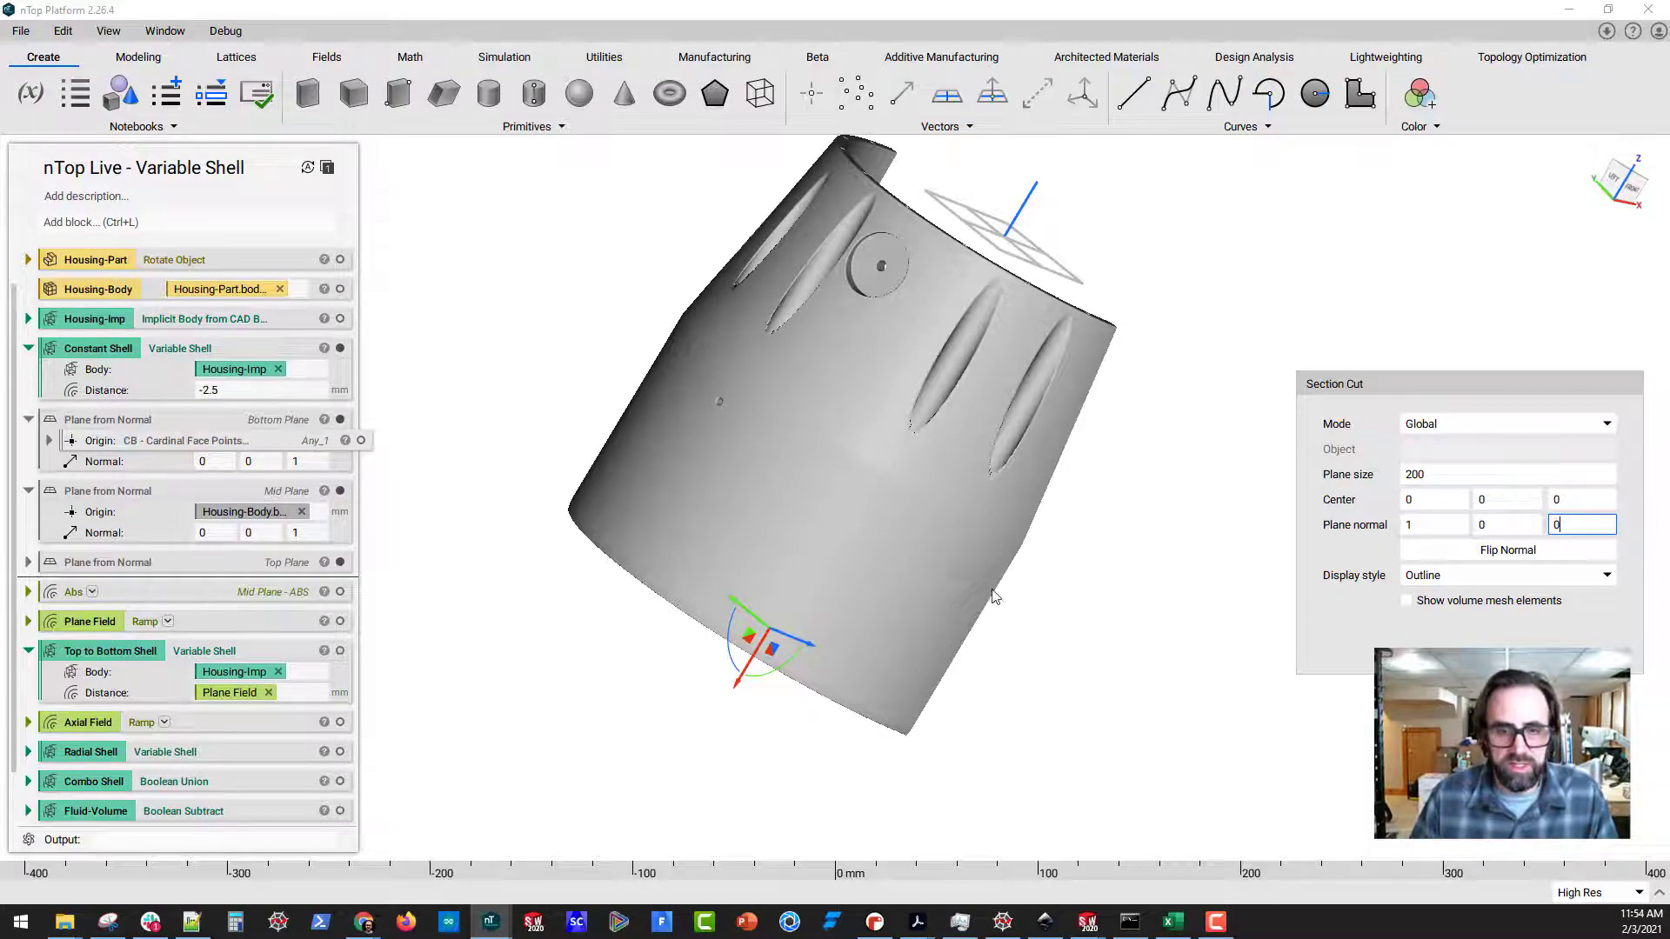
right_click_drag(993, 590, 454, 434)
scroll(722, 482, "up", 2)
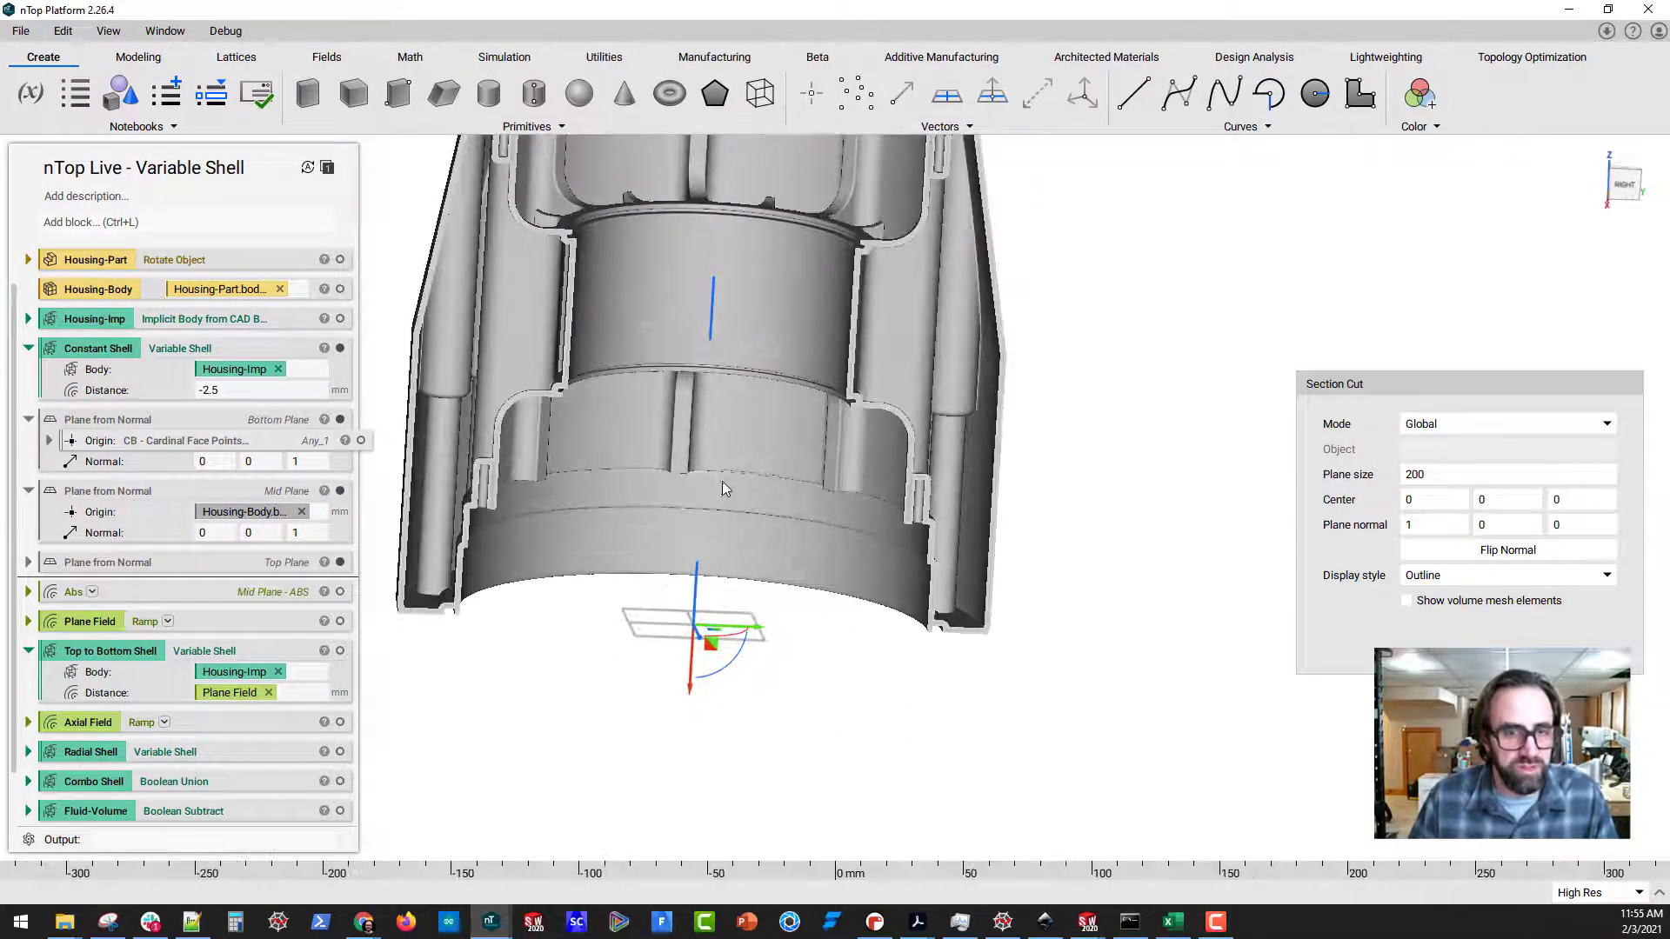
middle_click_drag(722, 482, 872, 608)
right_click_drag(833, 598, 816, 553)
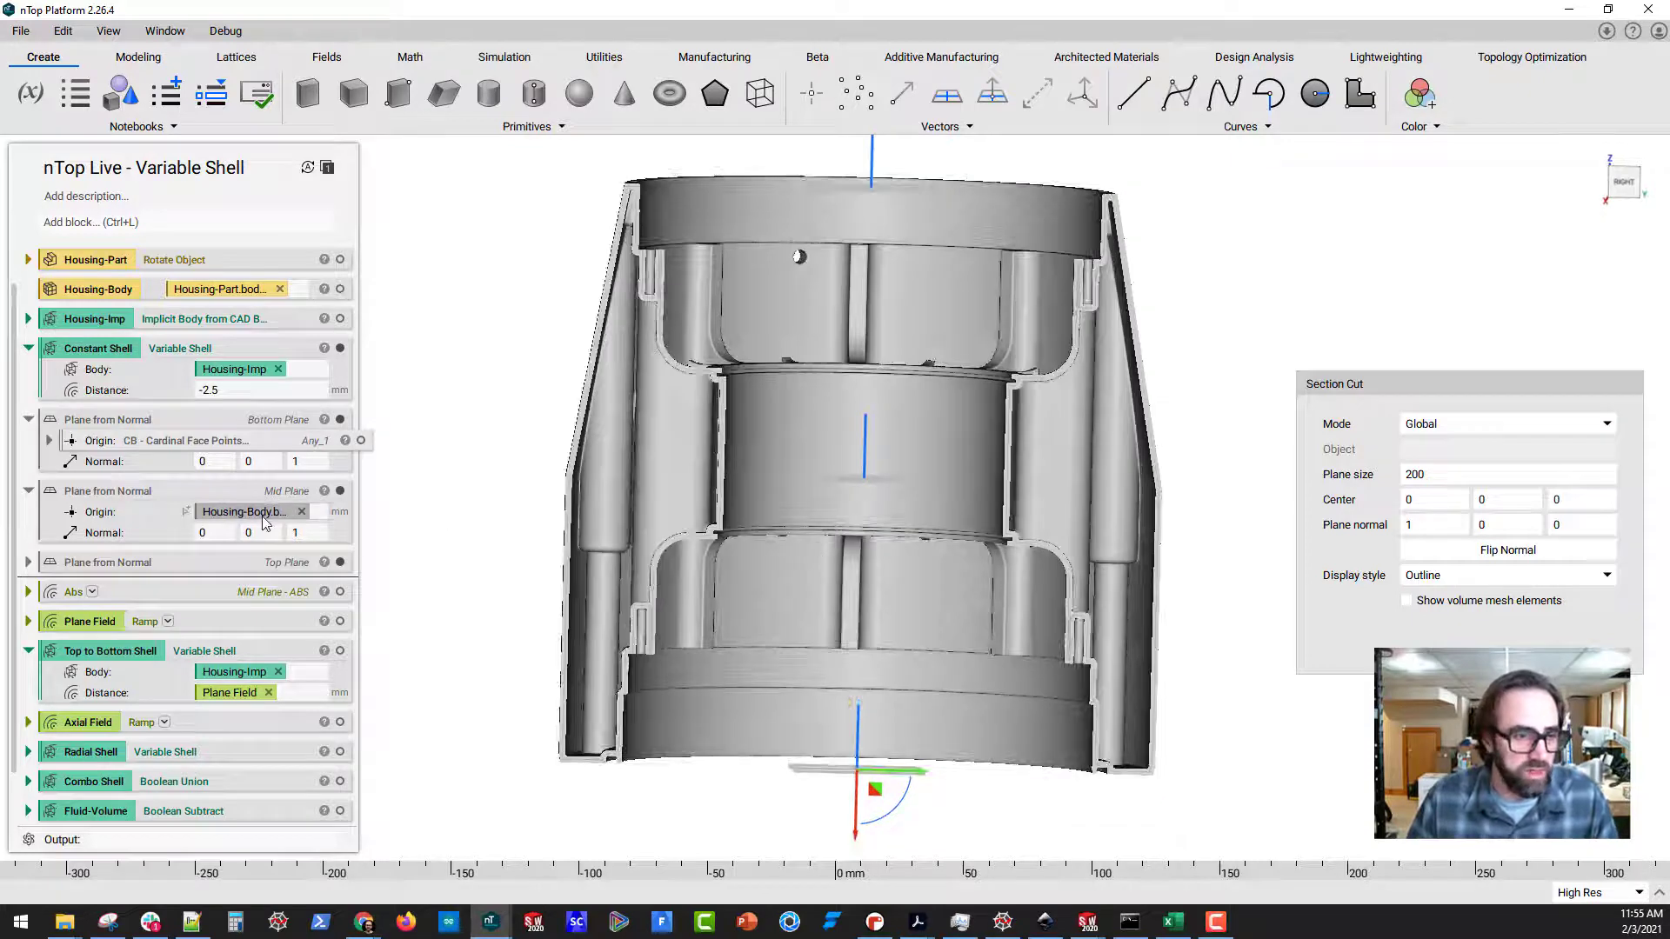
right_click_drag(849, 508, 883, 518)
Collapse the Bottom and Mid Plane blocks, expand the Abs block, and open its Mid Plane operand in the field viewer
left_click(28, 419)
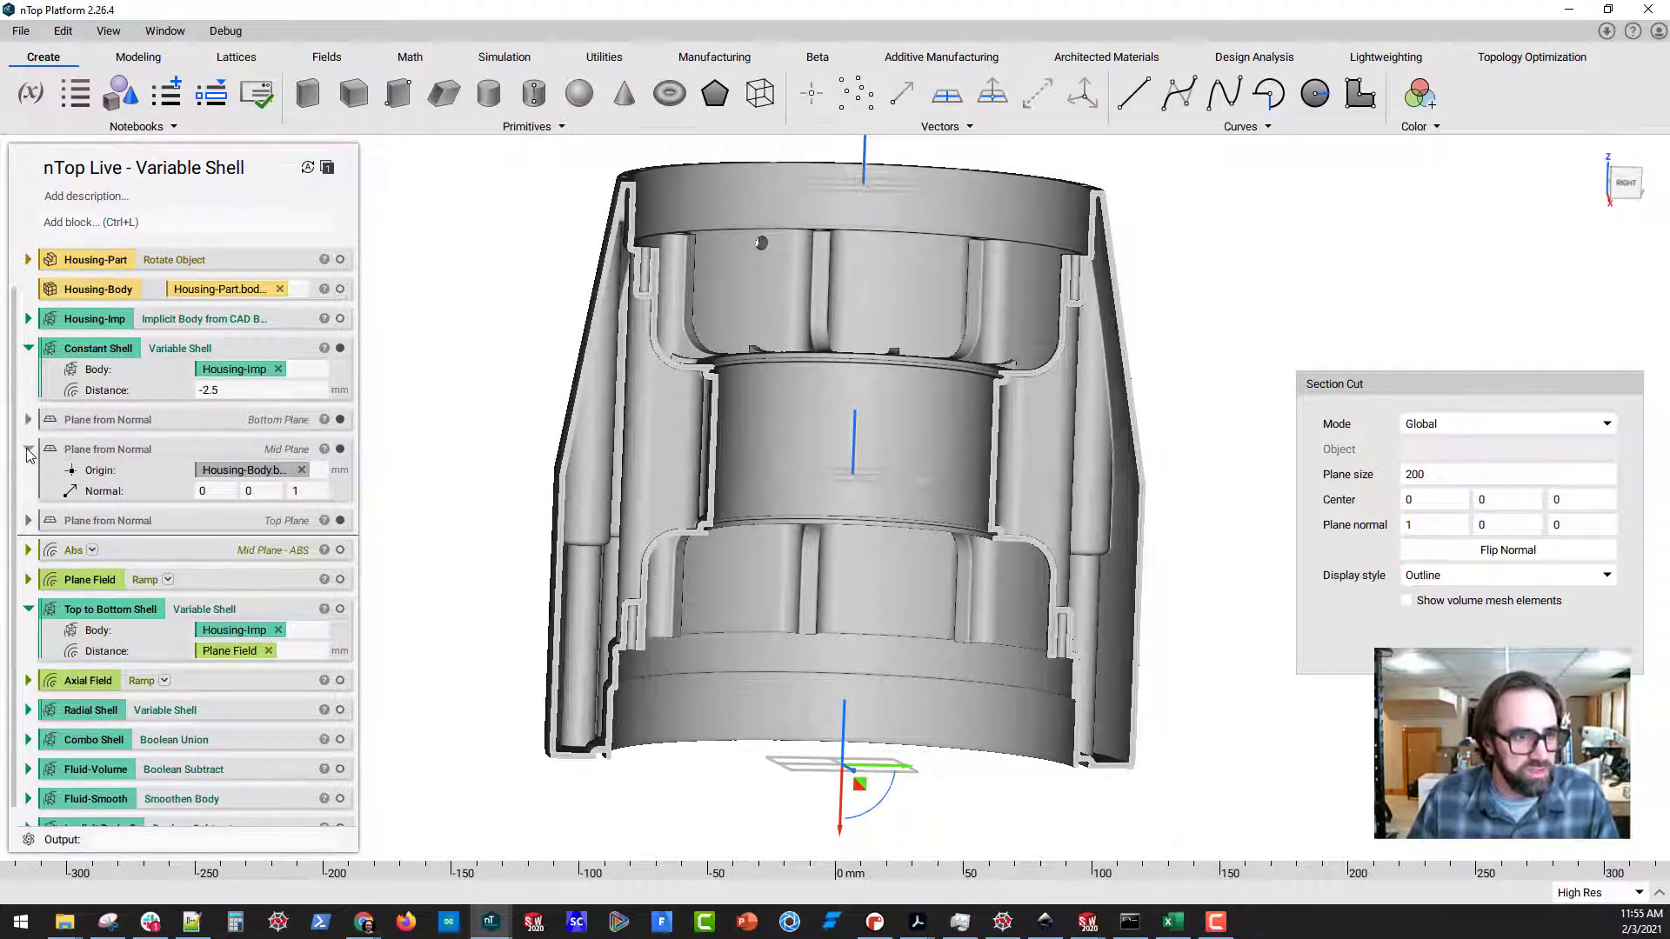
left_click(28, 449)
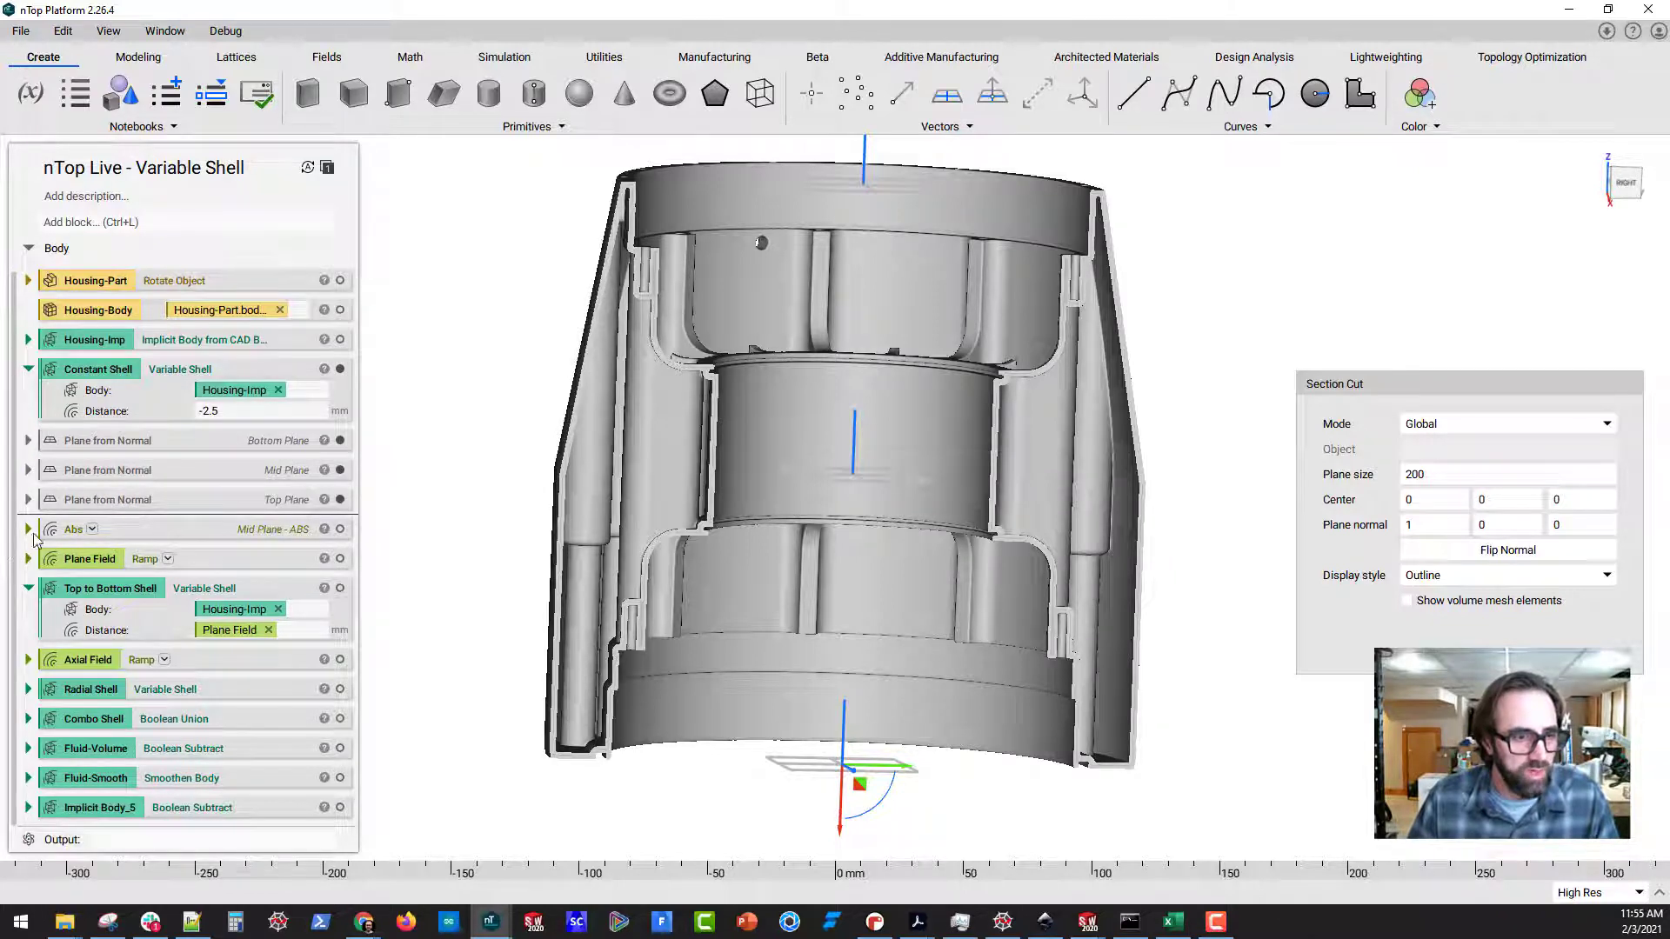
left_click(251, 529)
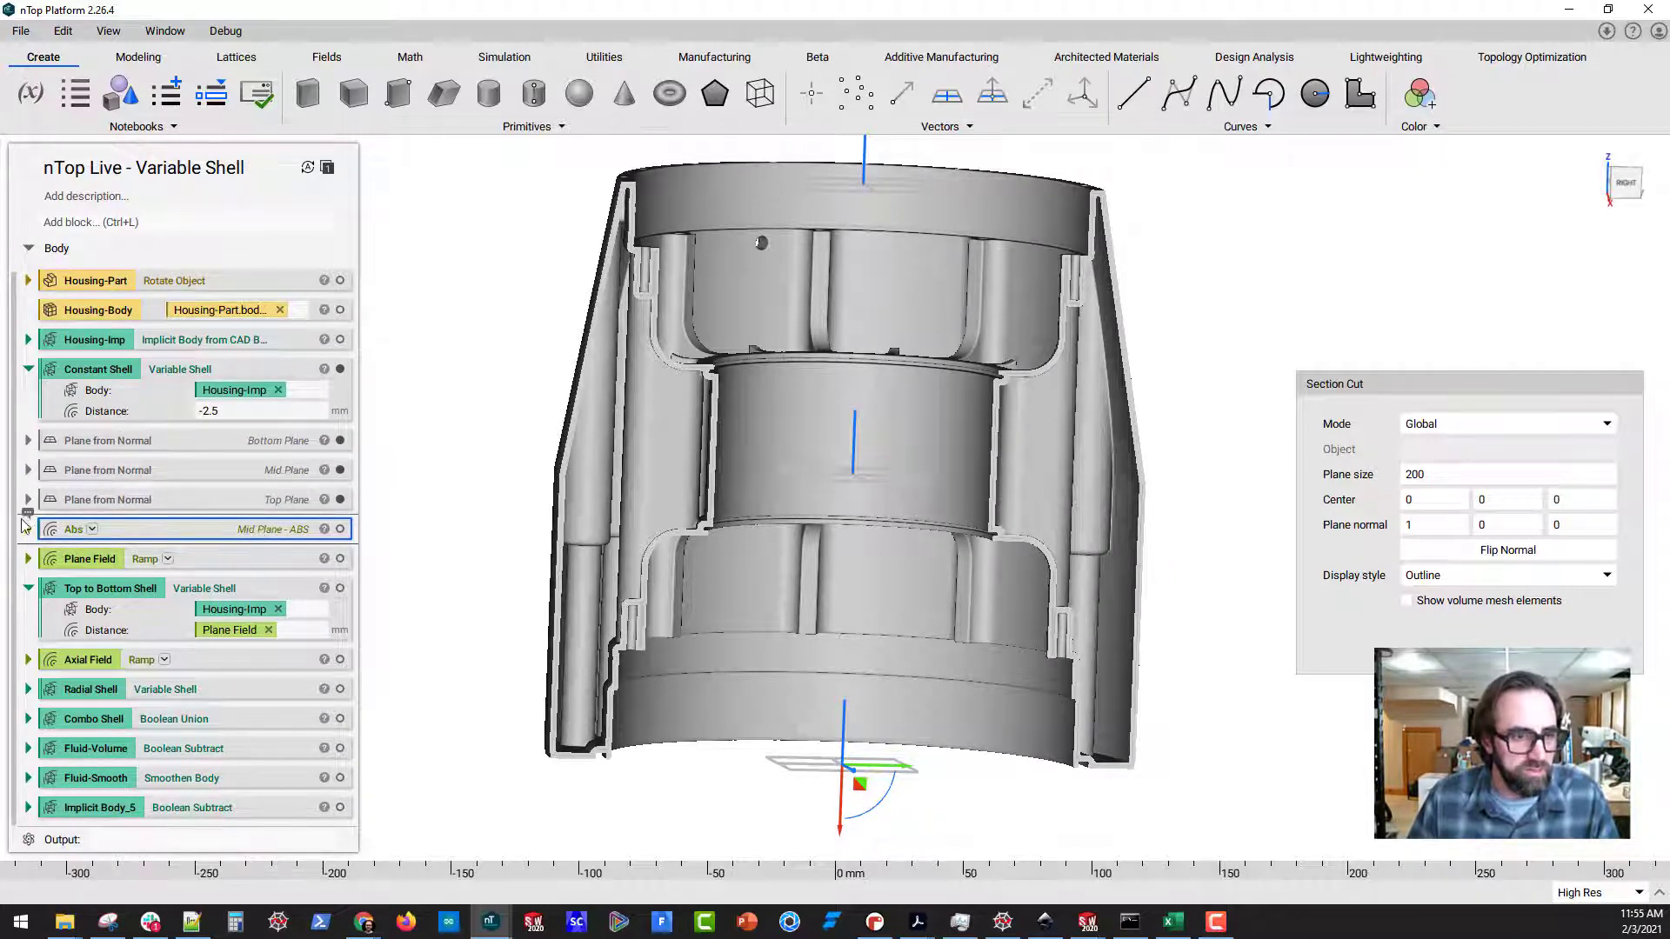
left_click(29, 529)
left_click(289, 557)
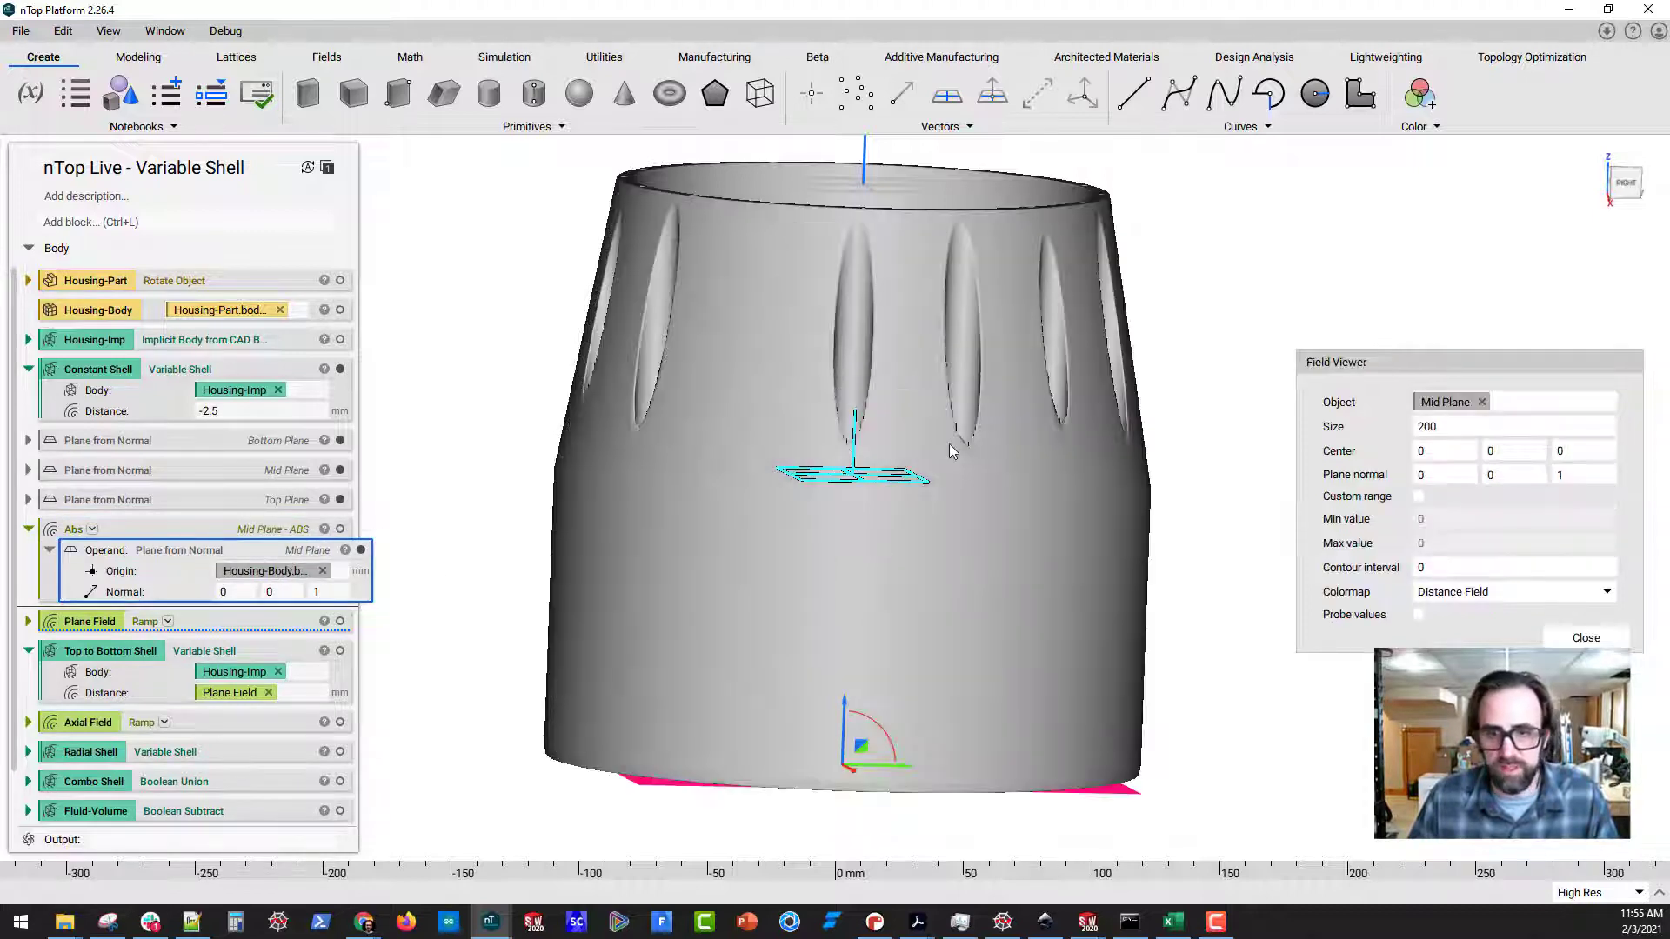
Hide the Constant Shell and the Top Plane to clear the view of the field
left_click(340, 369)
left_click(341, 499)
left_click(342, 444)
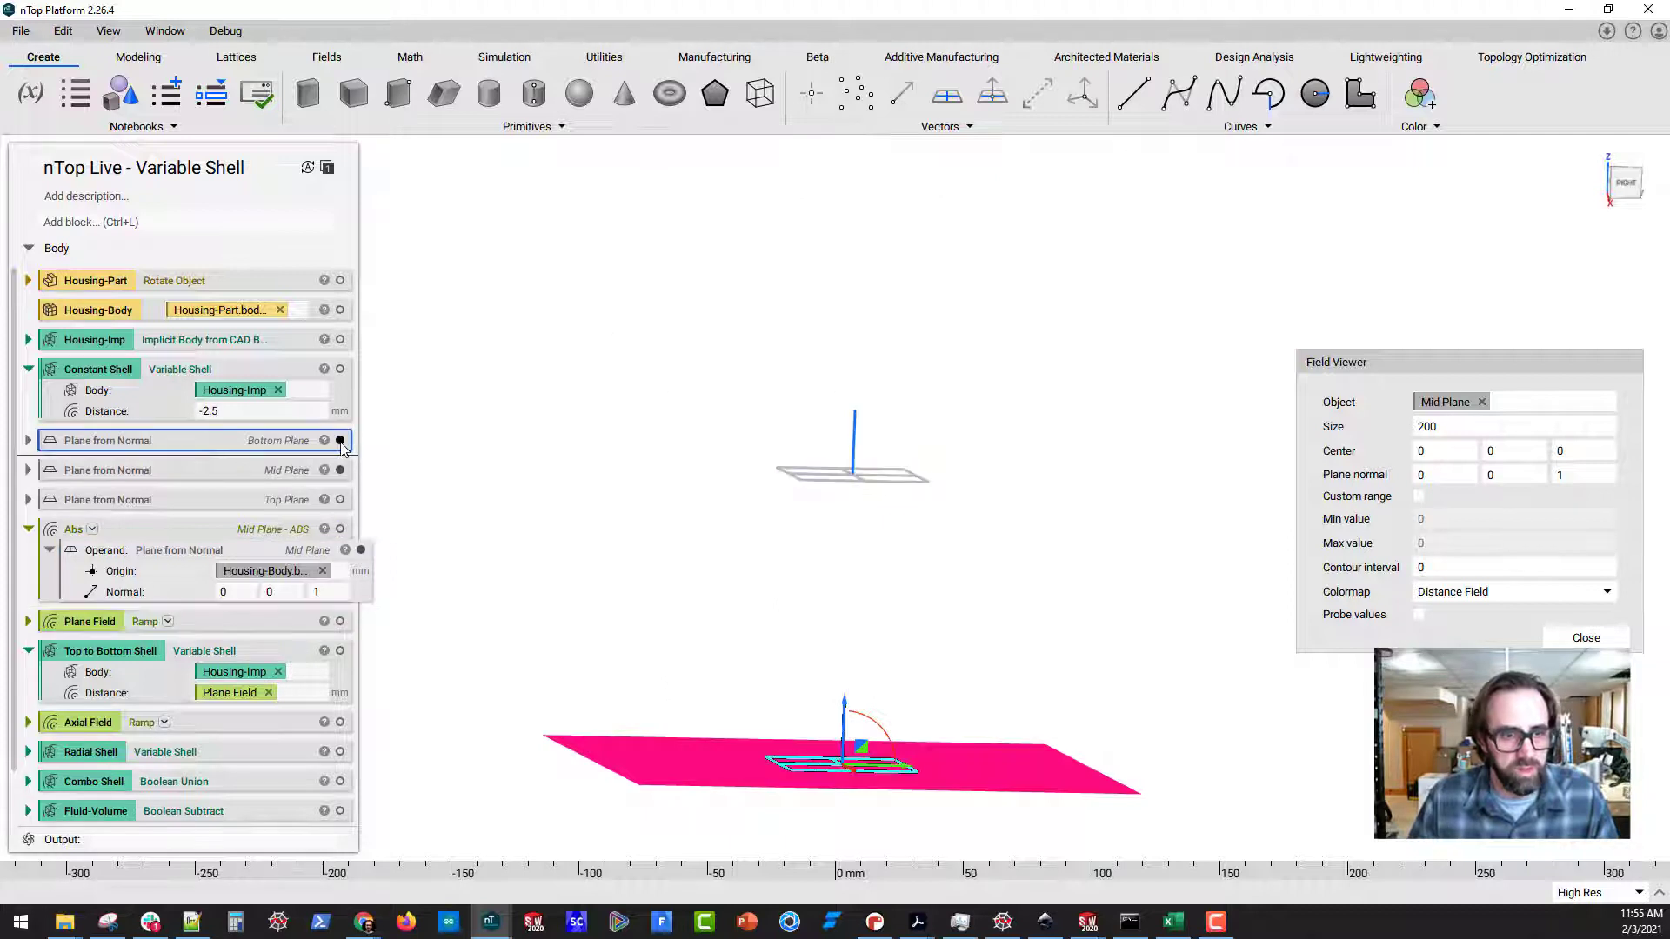
Set the field viewer's plane normal to 1, 0, 0 and its size to 500, and enable probe values
double_click(1442, 477)
type("1")
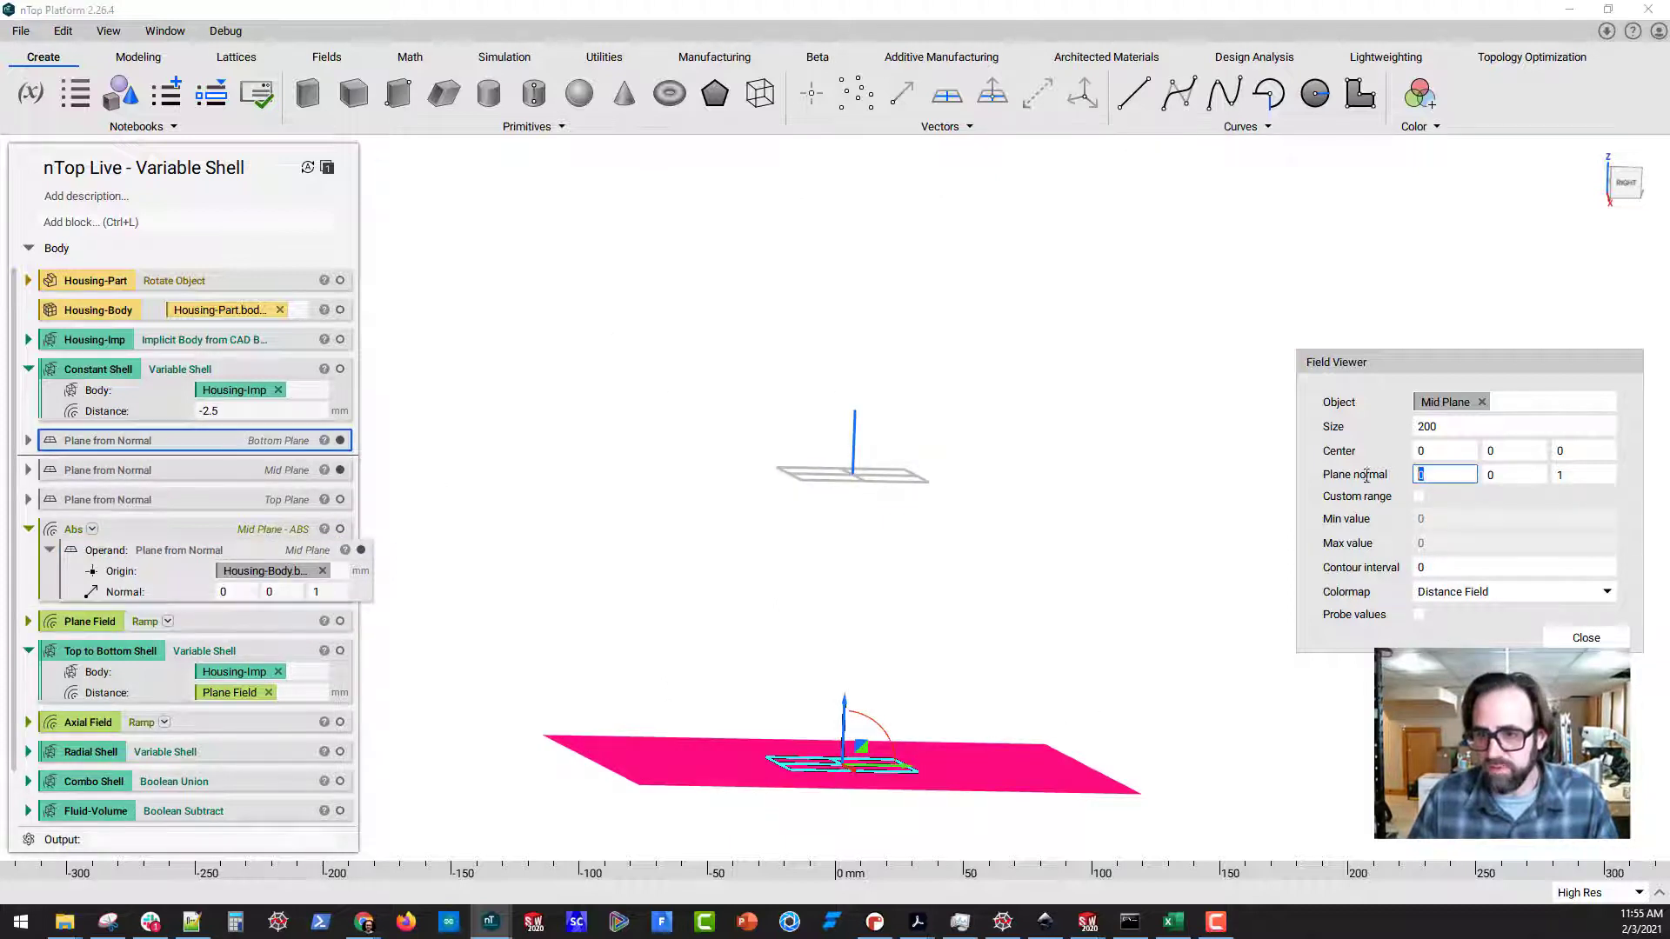
key("Tab")
key("Tab")
type("0")
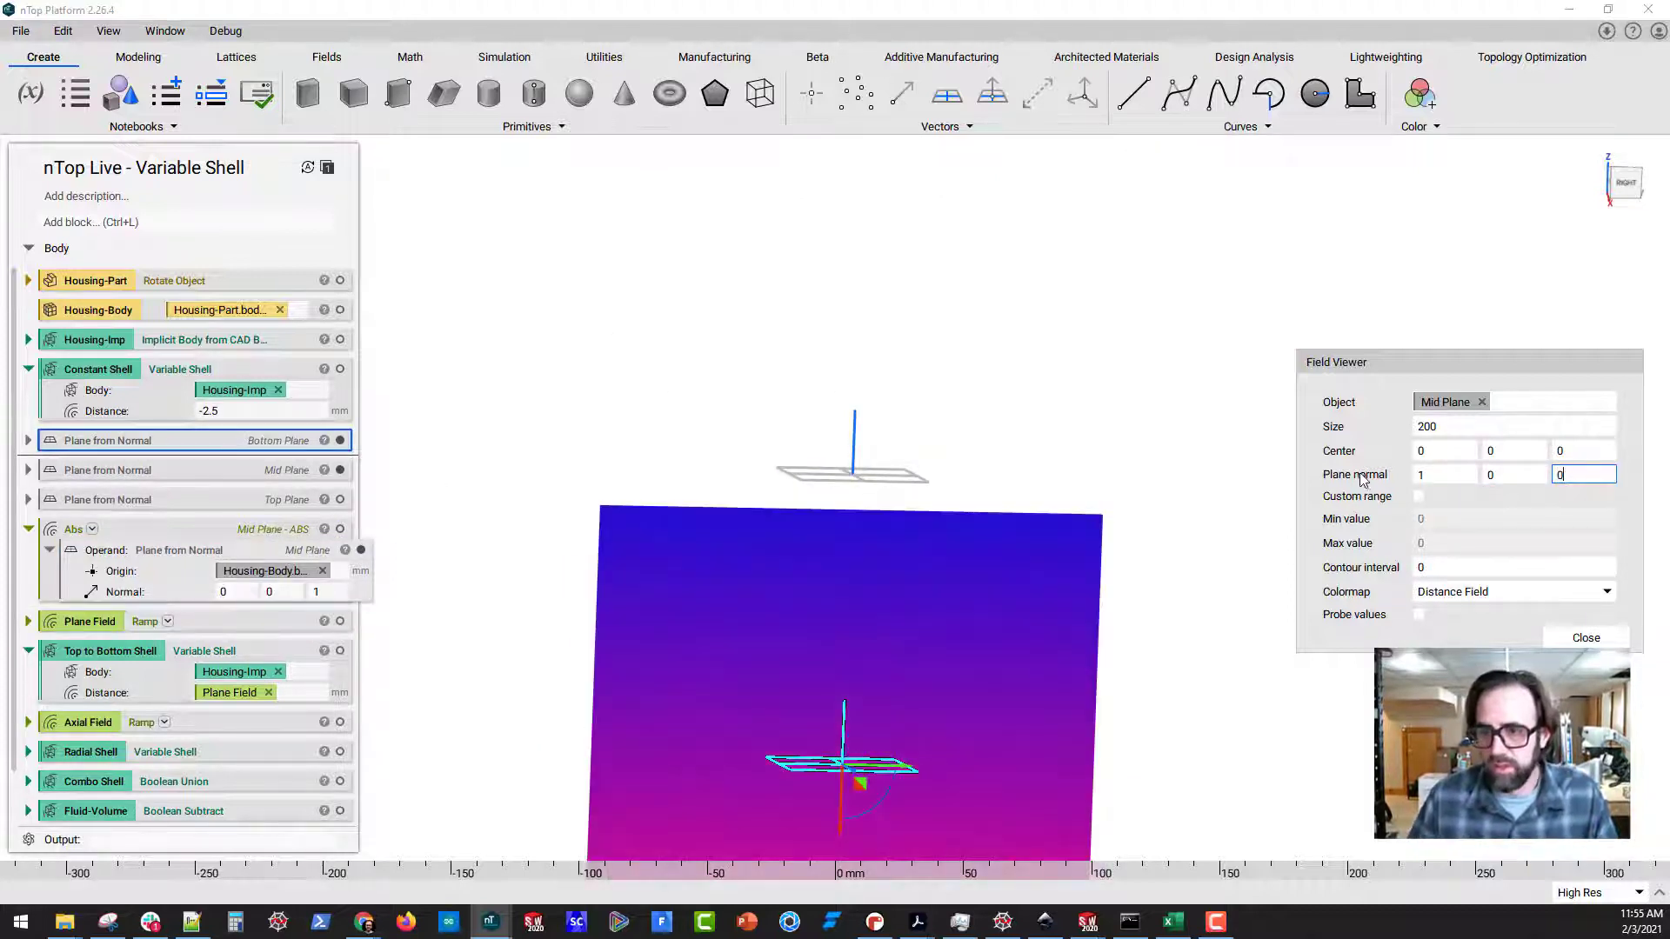
left_click_drag(1456, 426, 1370, 435)
type("500")
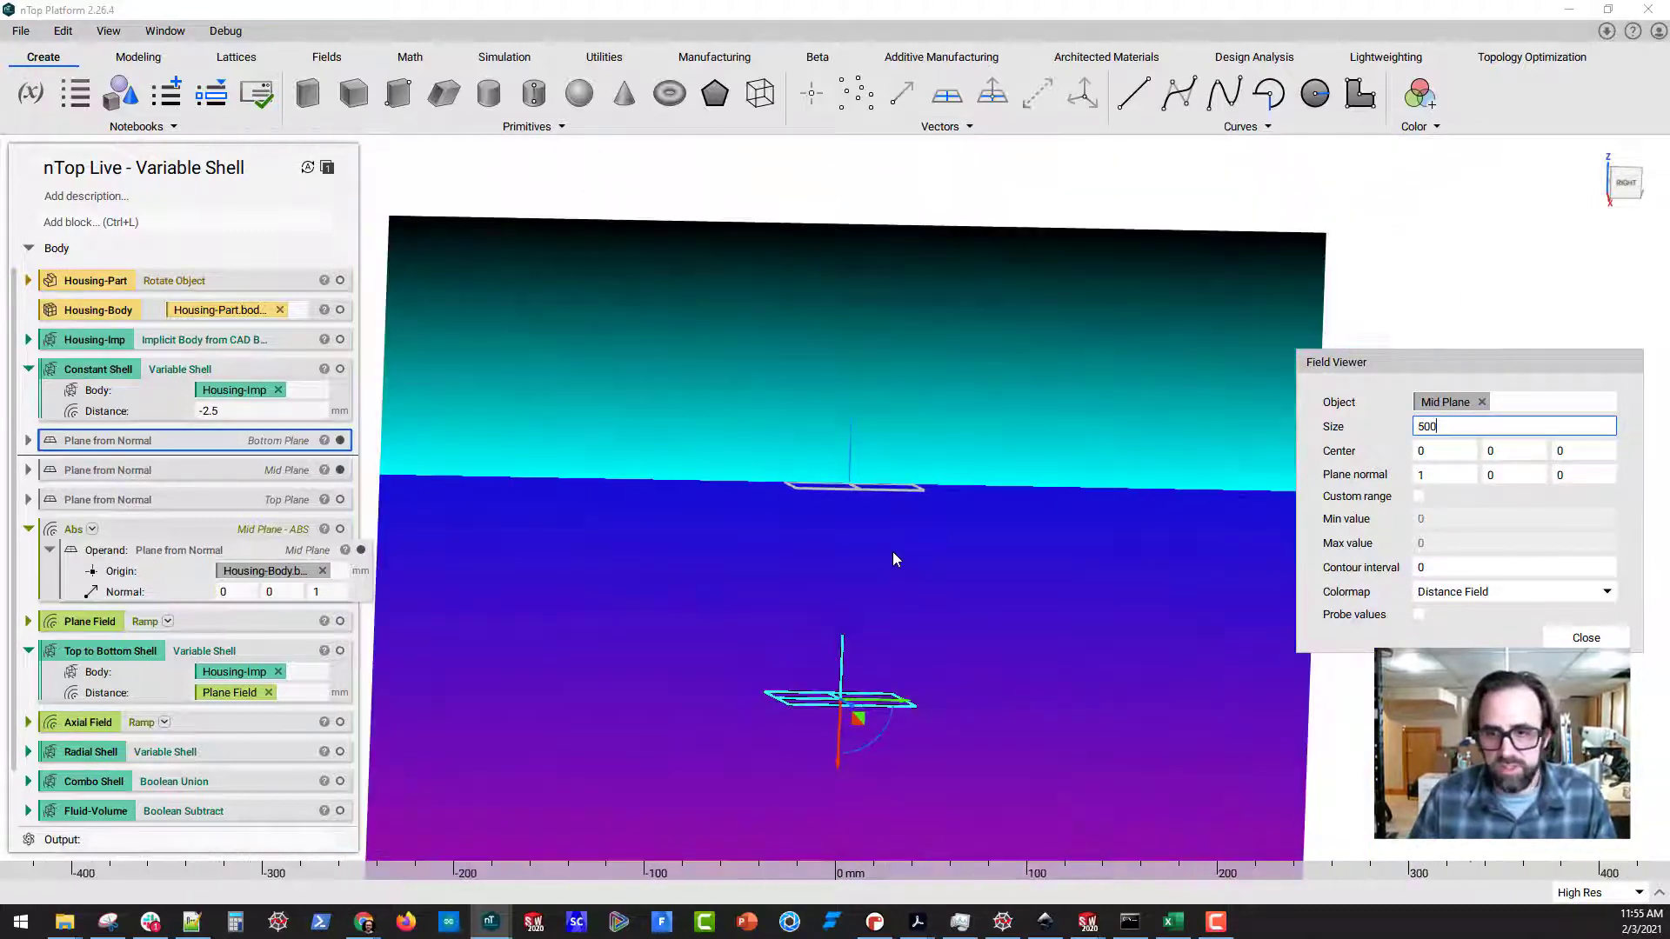
left_click(1420, 615)
Try the Turbo colormap on the Mid Plane field and return to the Distance Field colormap
left_click(1514, 592)
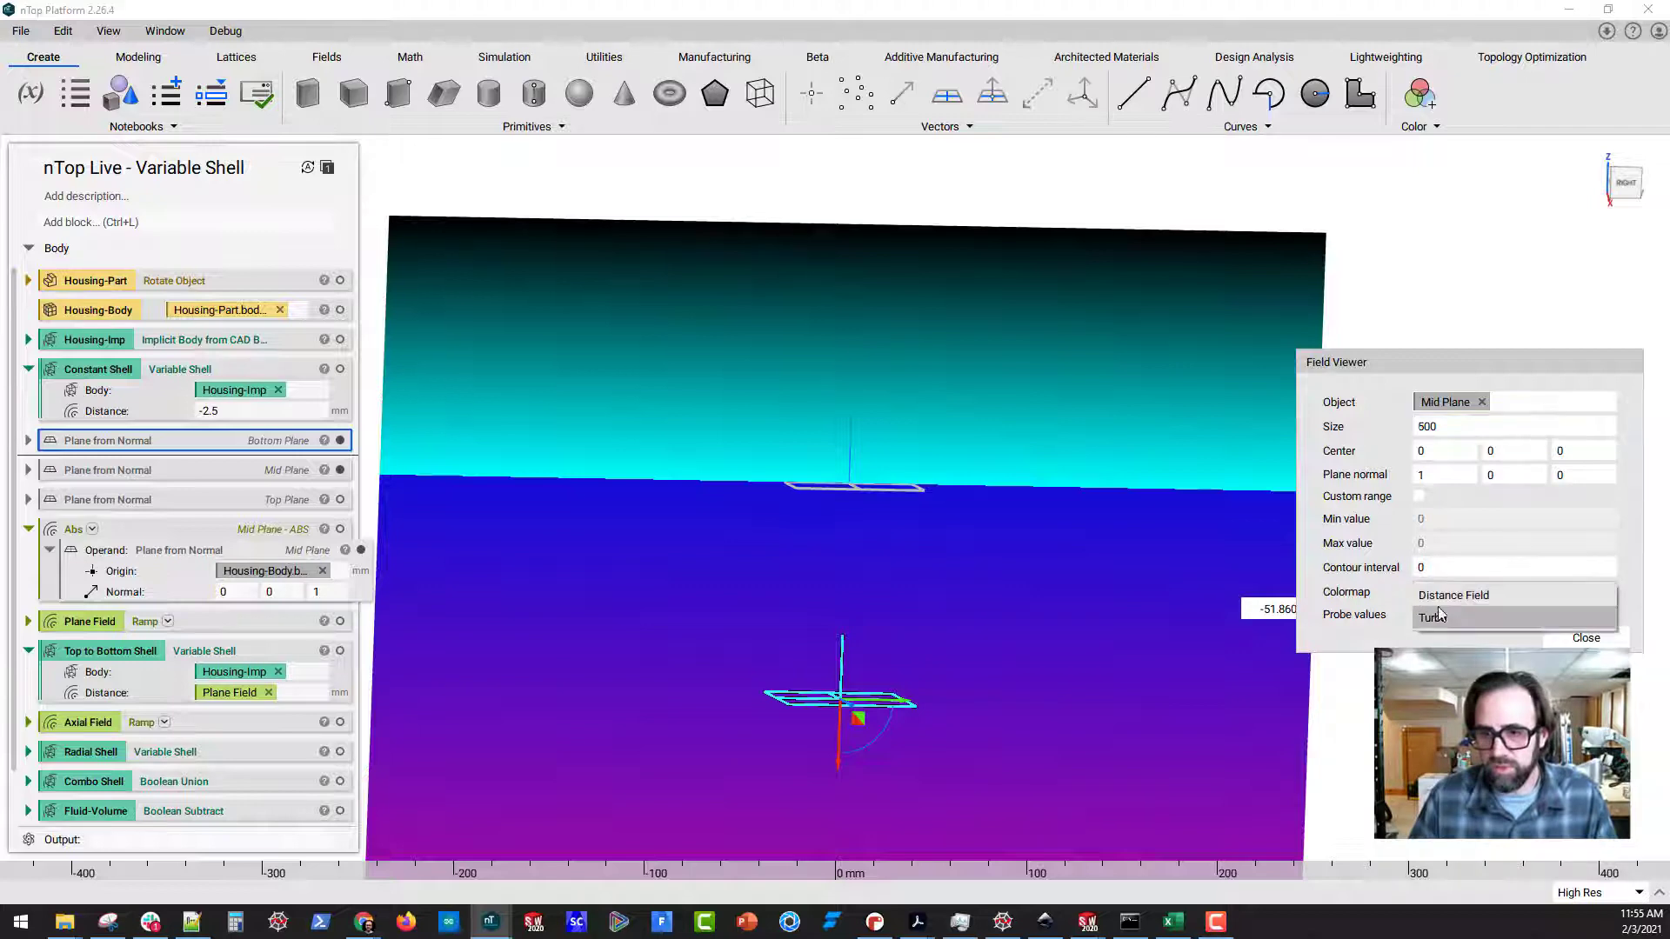
left_click(1557, 613)
left_click(1508, 595)
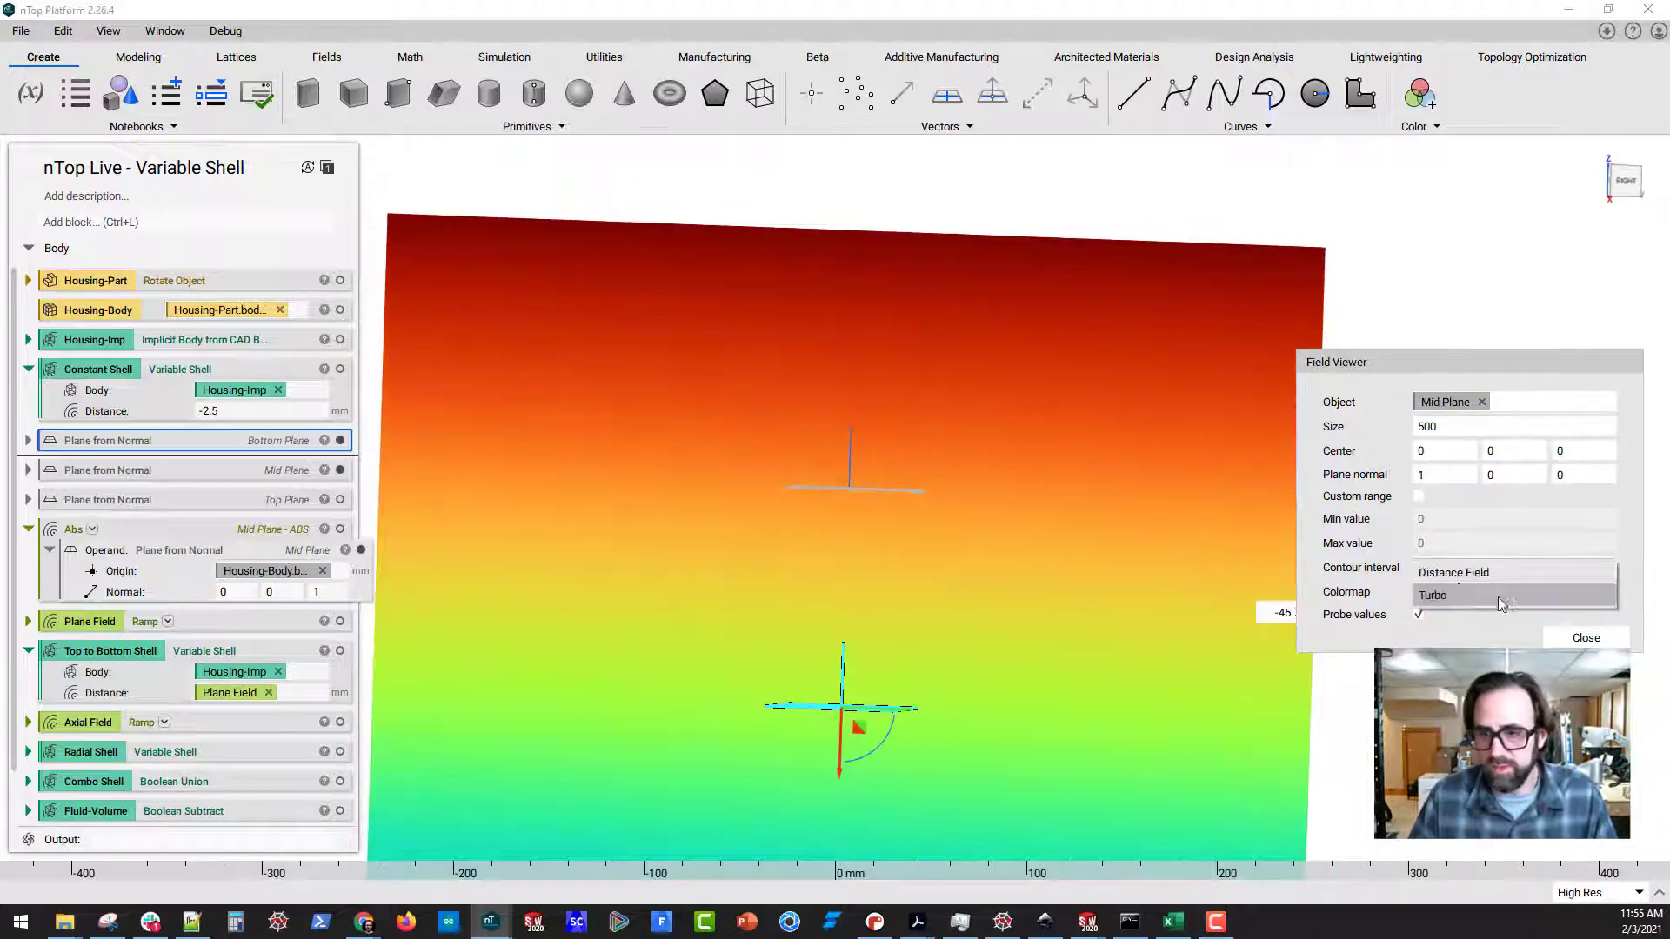
left_click(1454, 574)
Examine the Mid Plane field, hide the Mid Plane, and show the Mid Plane - ABS field in the field viewer
middle_click_drag(678, 545, 717, 543)
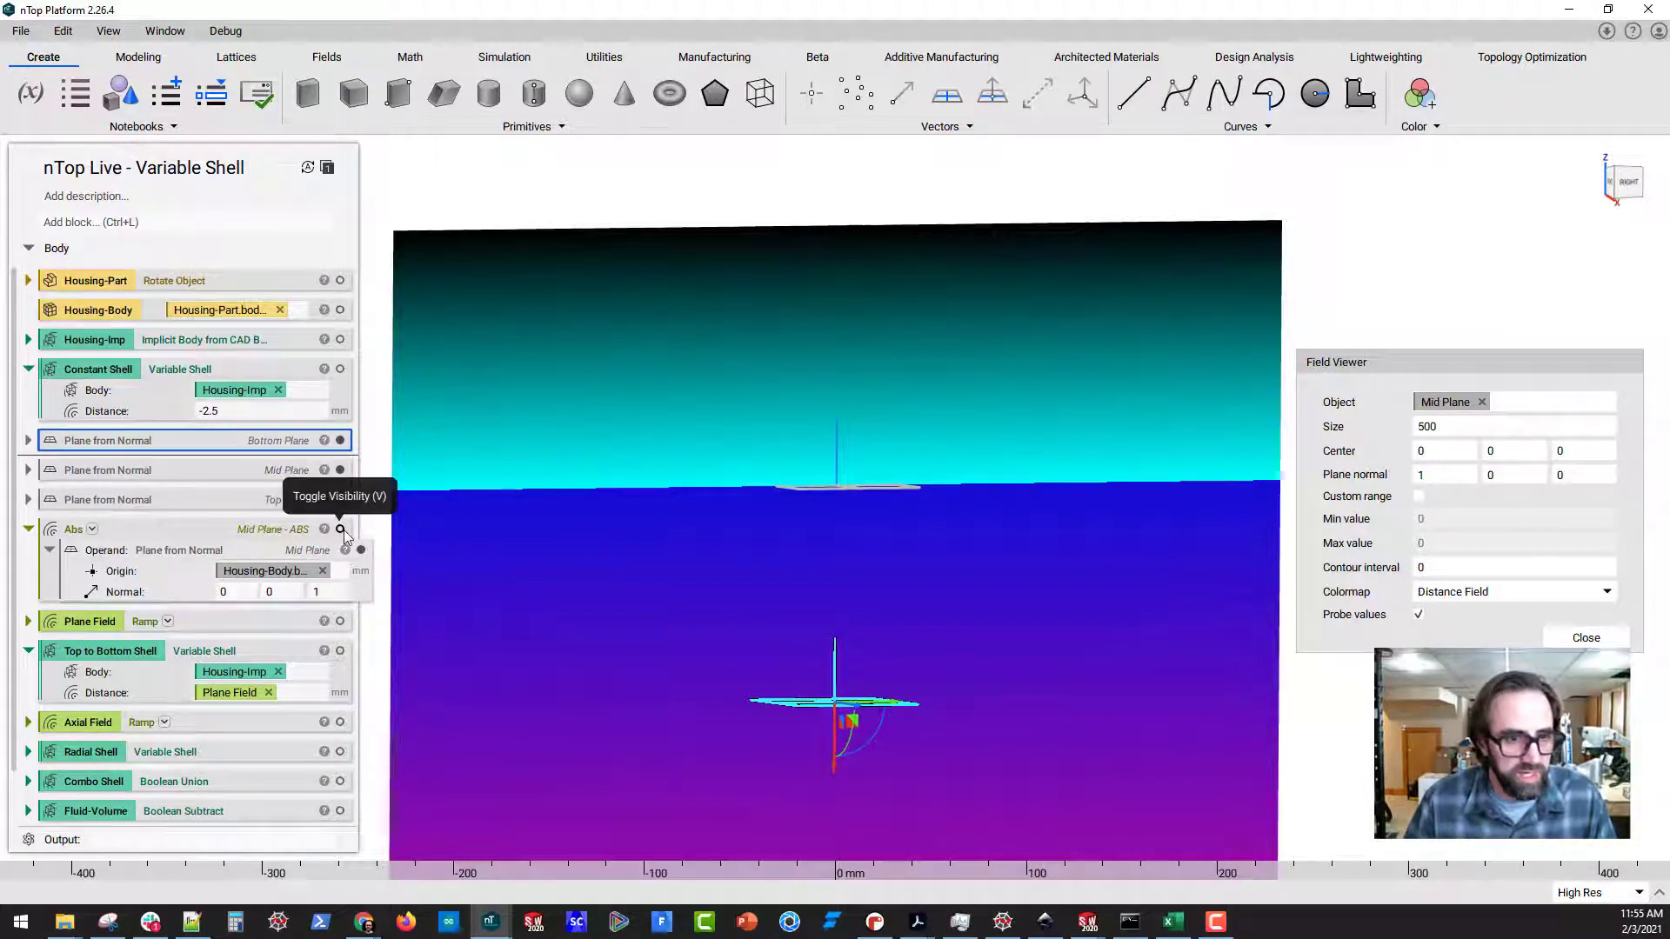
left_click(218, 531)
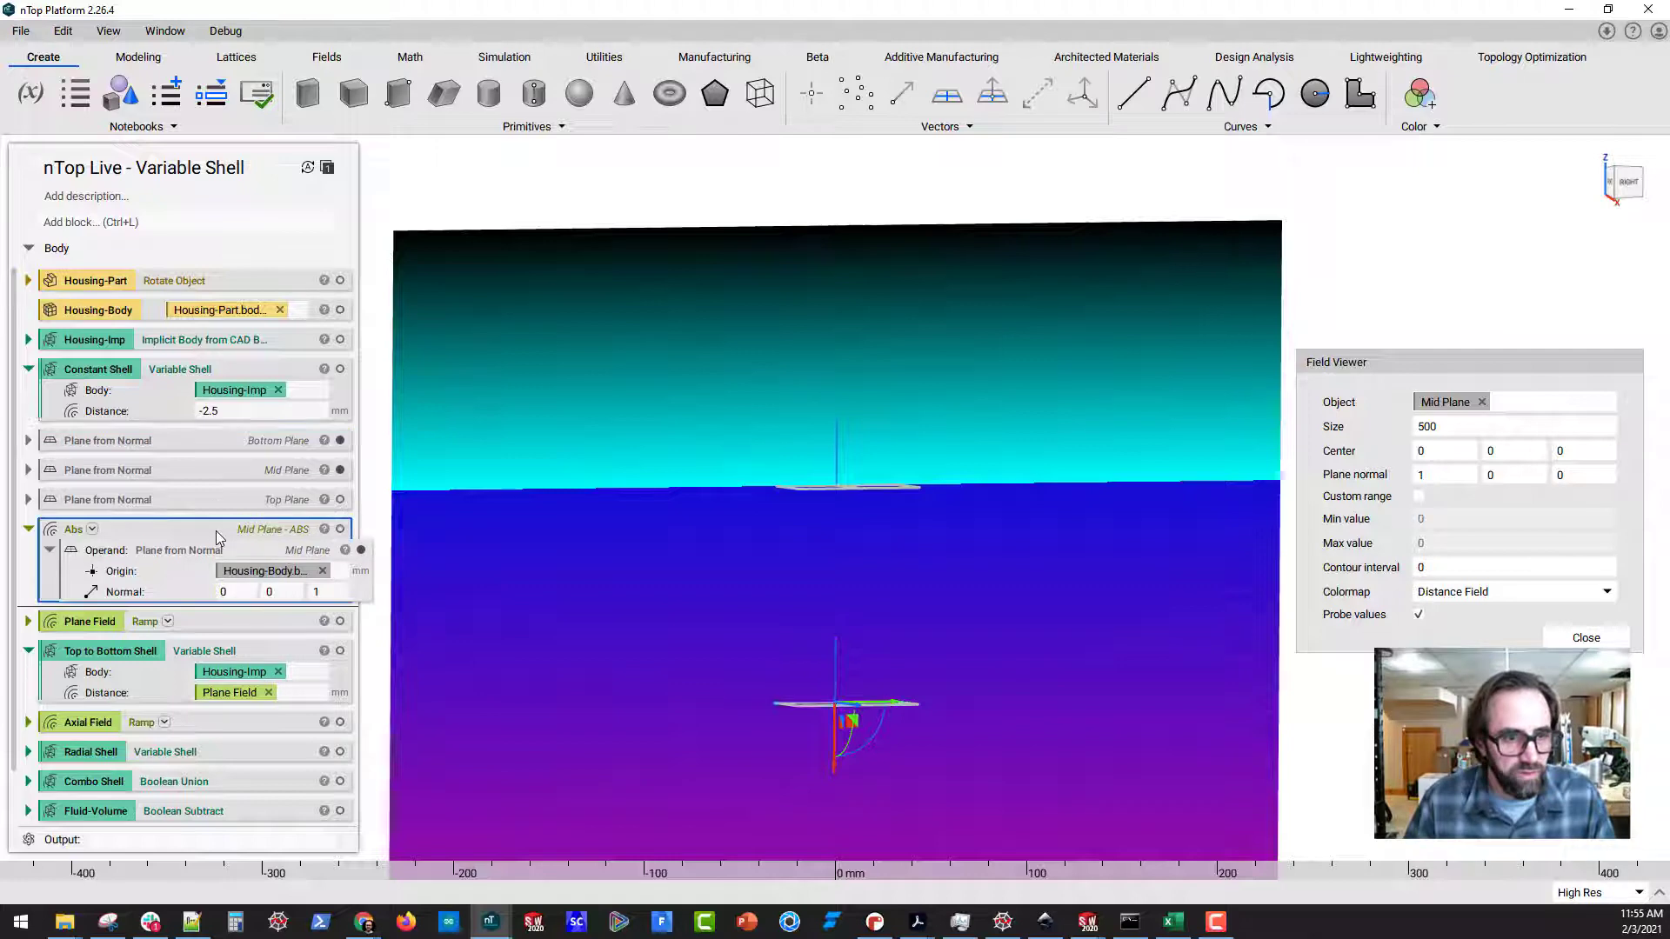
left_click(340, 531)
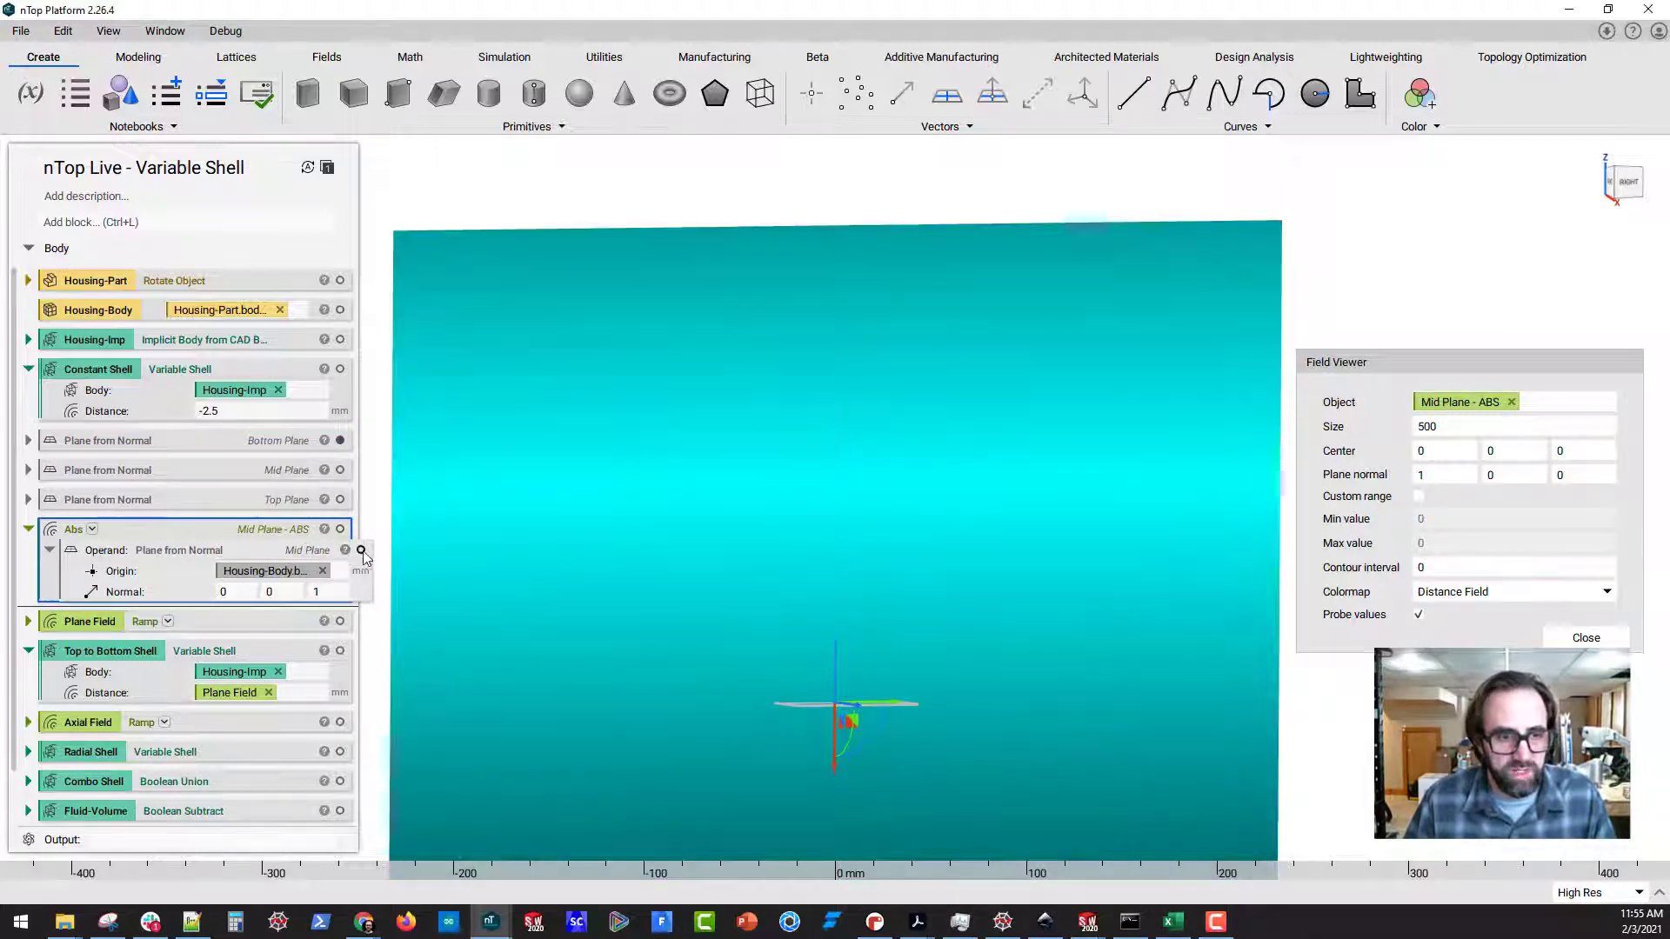
Show the Mid Plane, expand the Plane Field ramp block and display its field in the field viewer
left_click(361, 552)
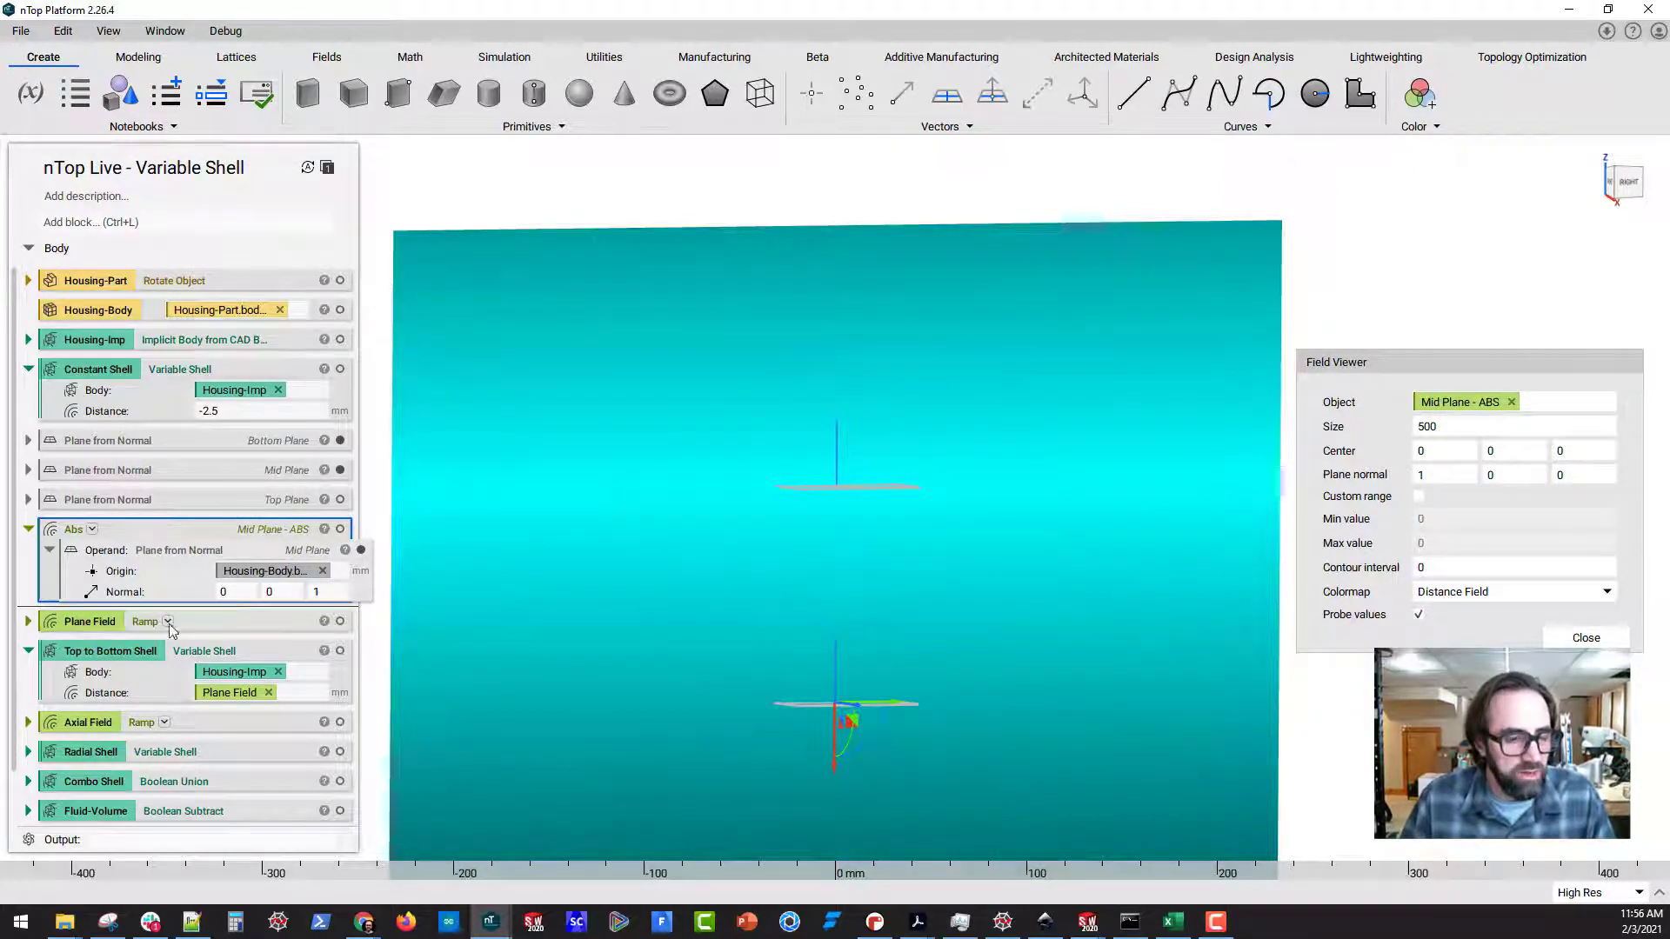
scroll(36, 487, "down", 1)
left_click(30, 468)
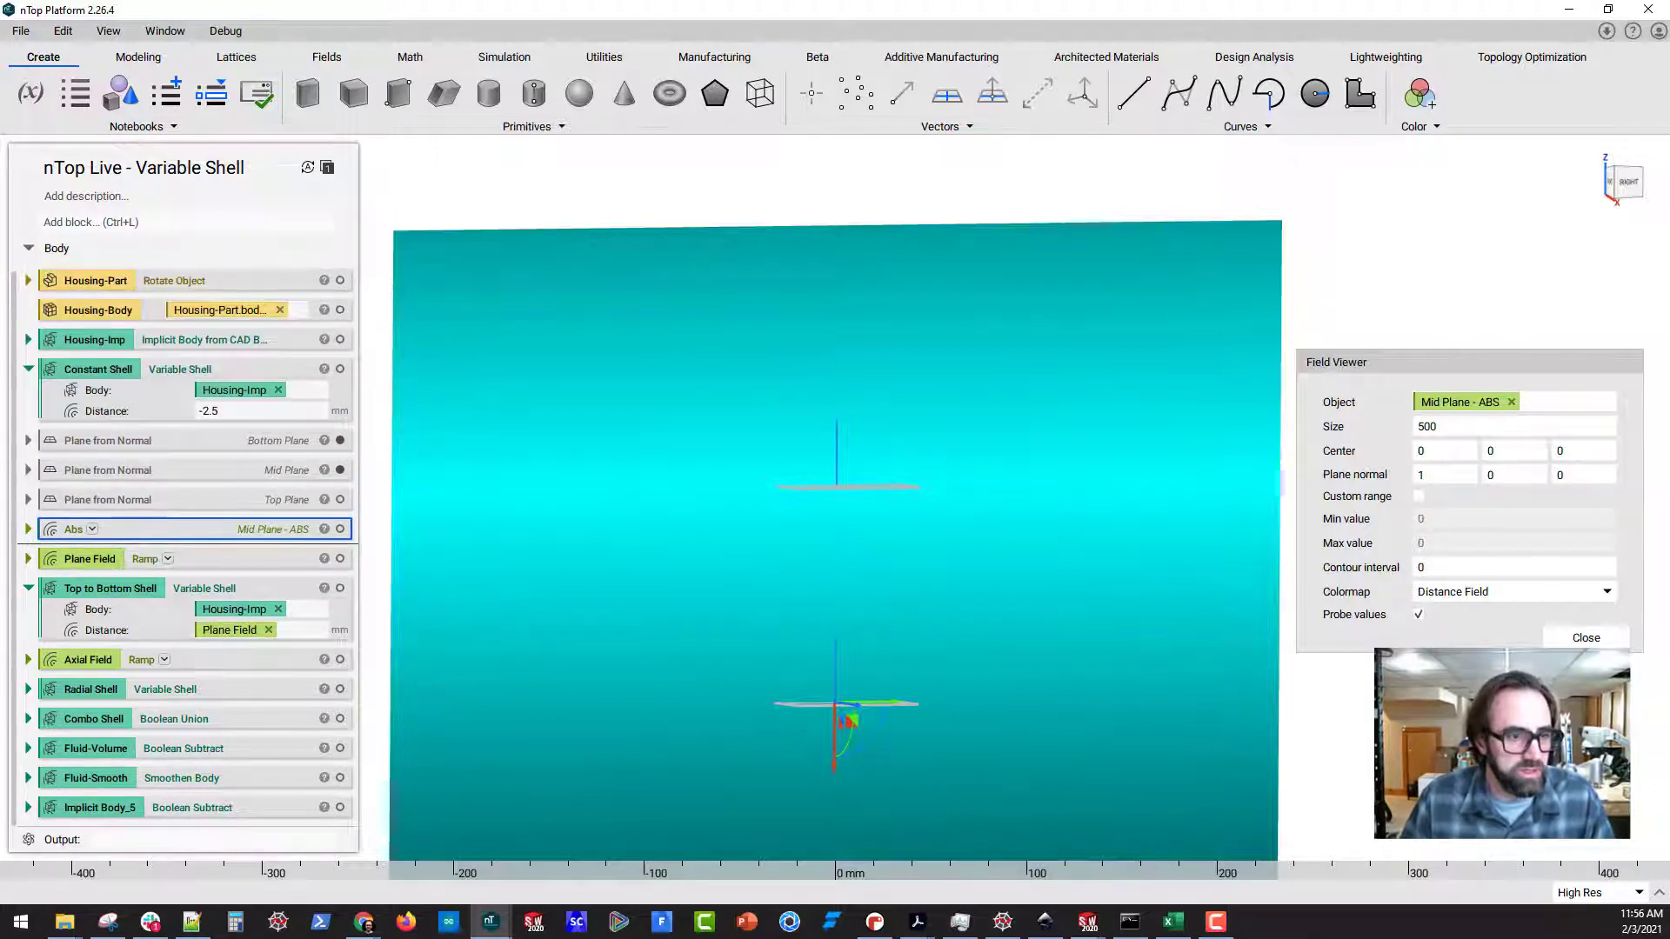
left_click(27, 559)
scroll(220, 559, "down", 3)
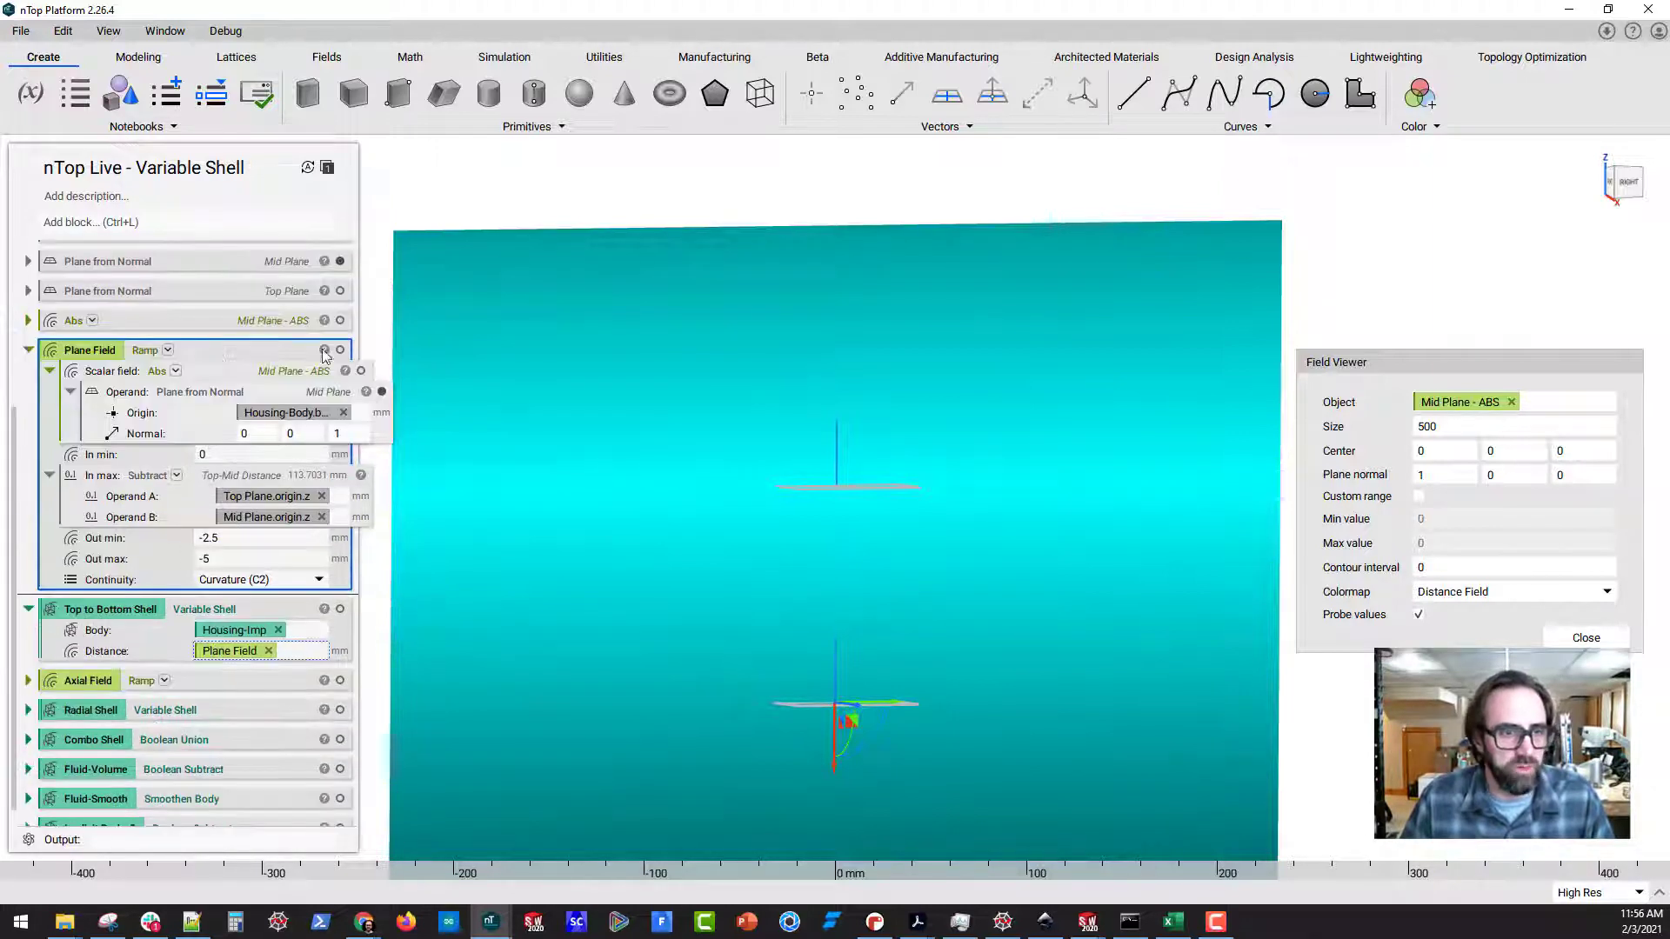
left_click(294, 351)
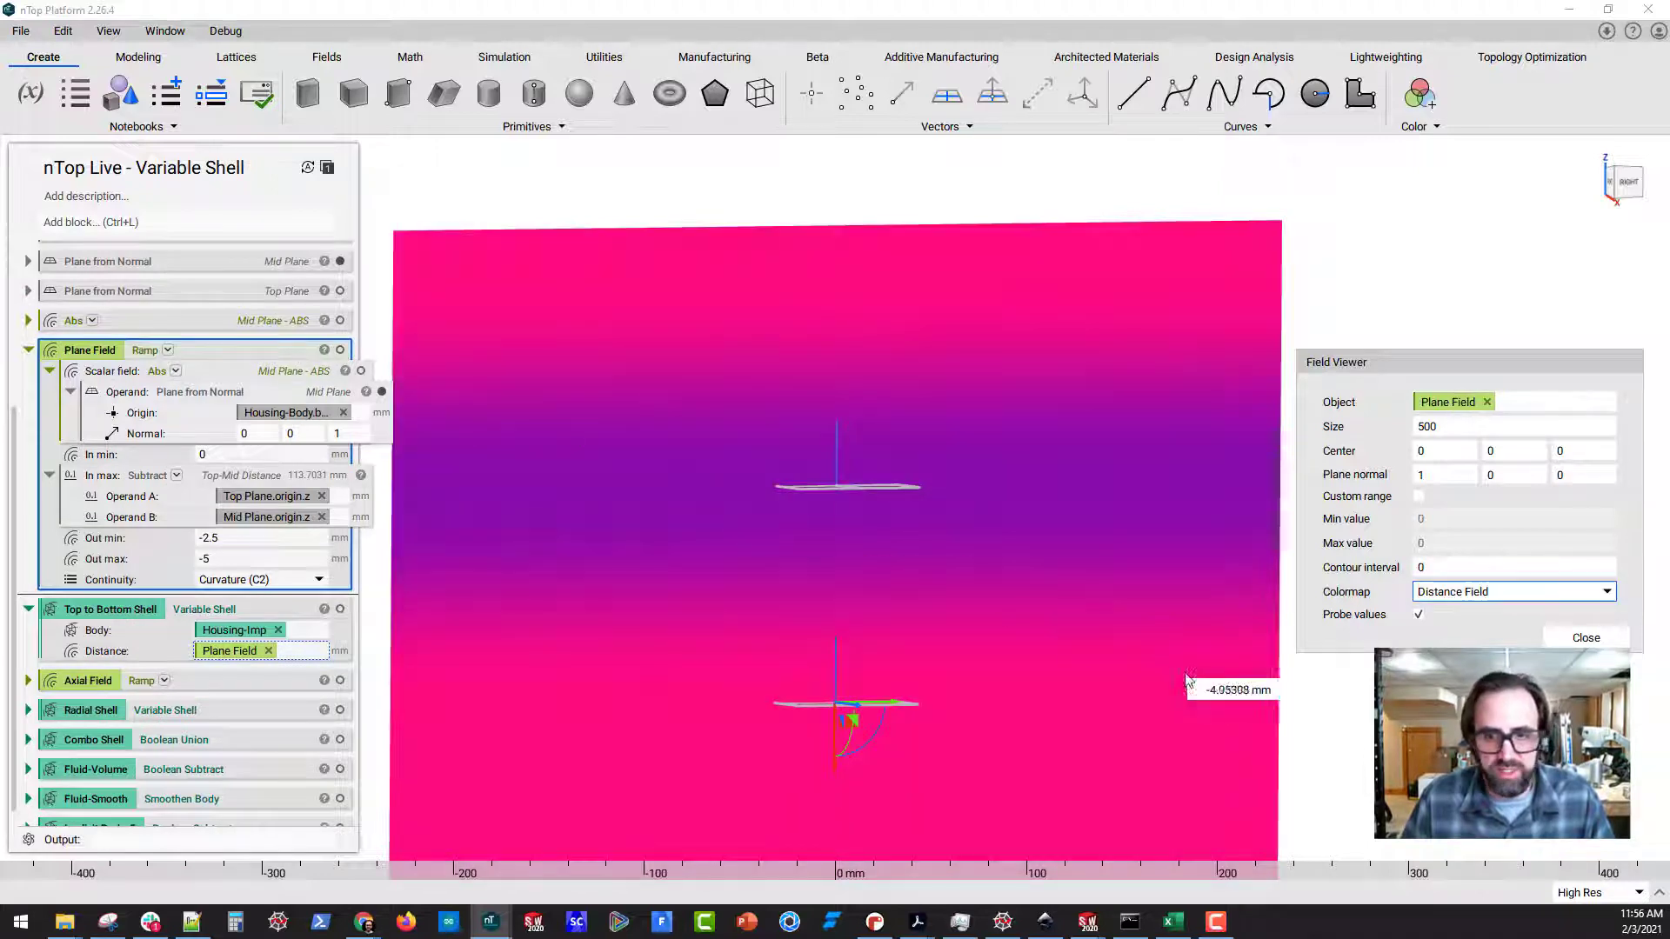
Switch the Plane Field's colormap in the field viewer to Turbo and view the field at an angle
mouse_move(1092, 564)
middle_mouse_down()
mouse_move(927, 510)
mouse_move(1087, 585)
mouse_move(1011, 582)
mouse_move(1014, 547)
mouse_move(1088, 557)
middle_mouse_up()
left_click(1488, 593)
left_click(1479, 618)
middle_click_drag(1270, 600, 939, 628)
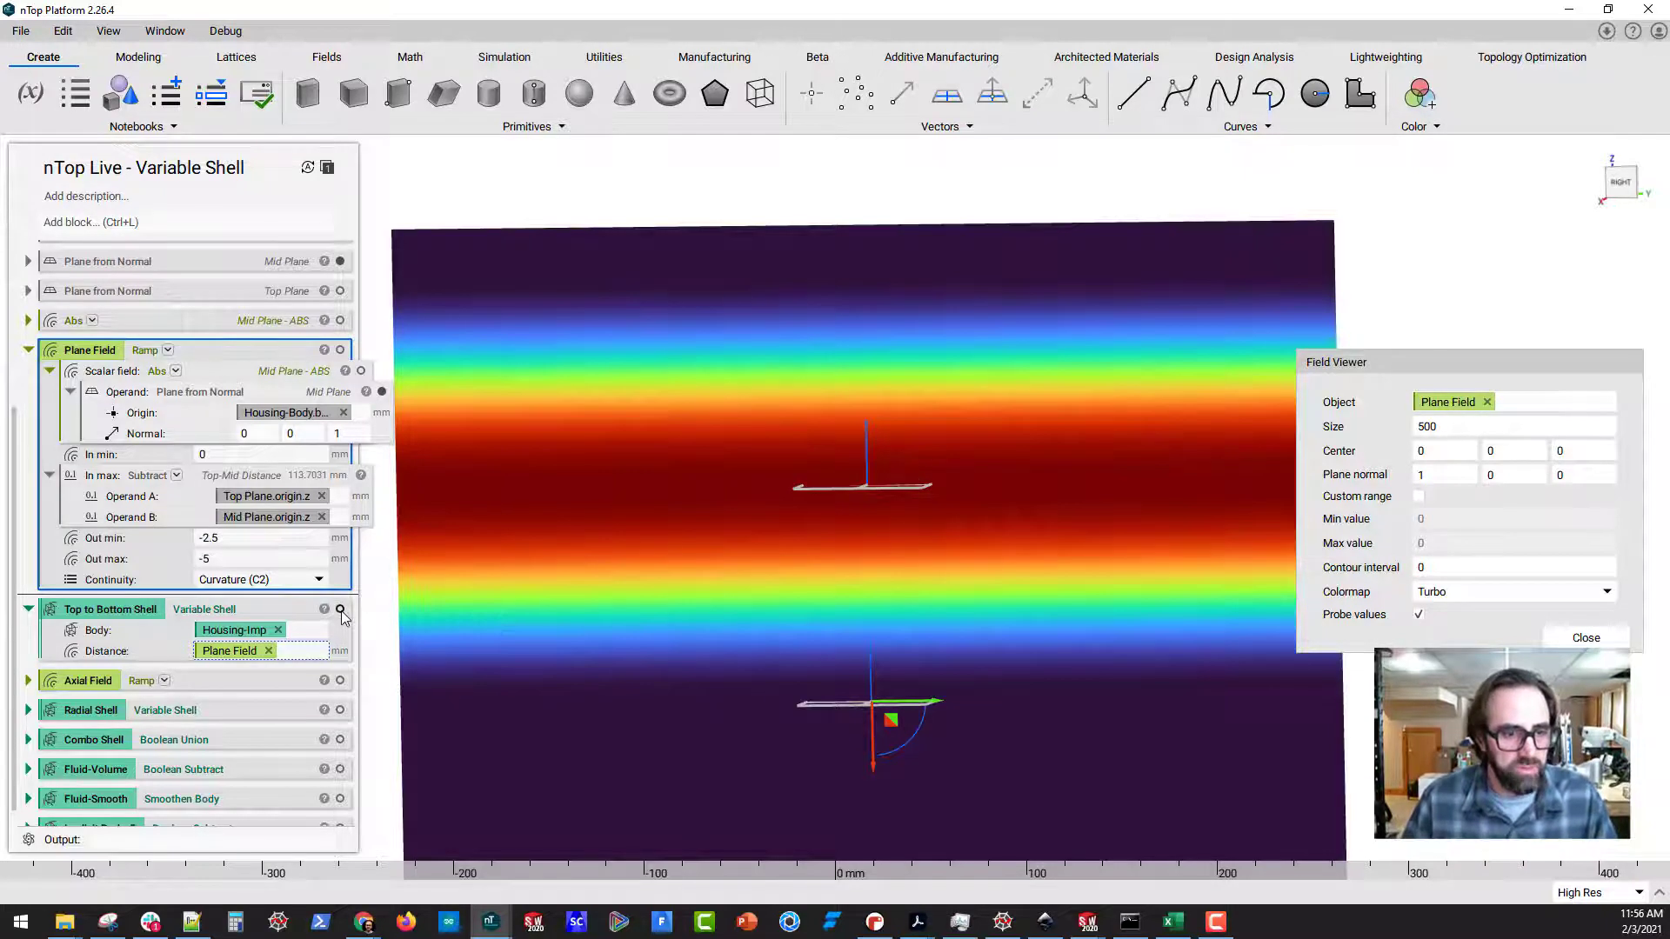
Collapse the Plane Field block and show the Top to Bottom Shell body
left_click(27, 352)
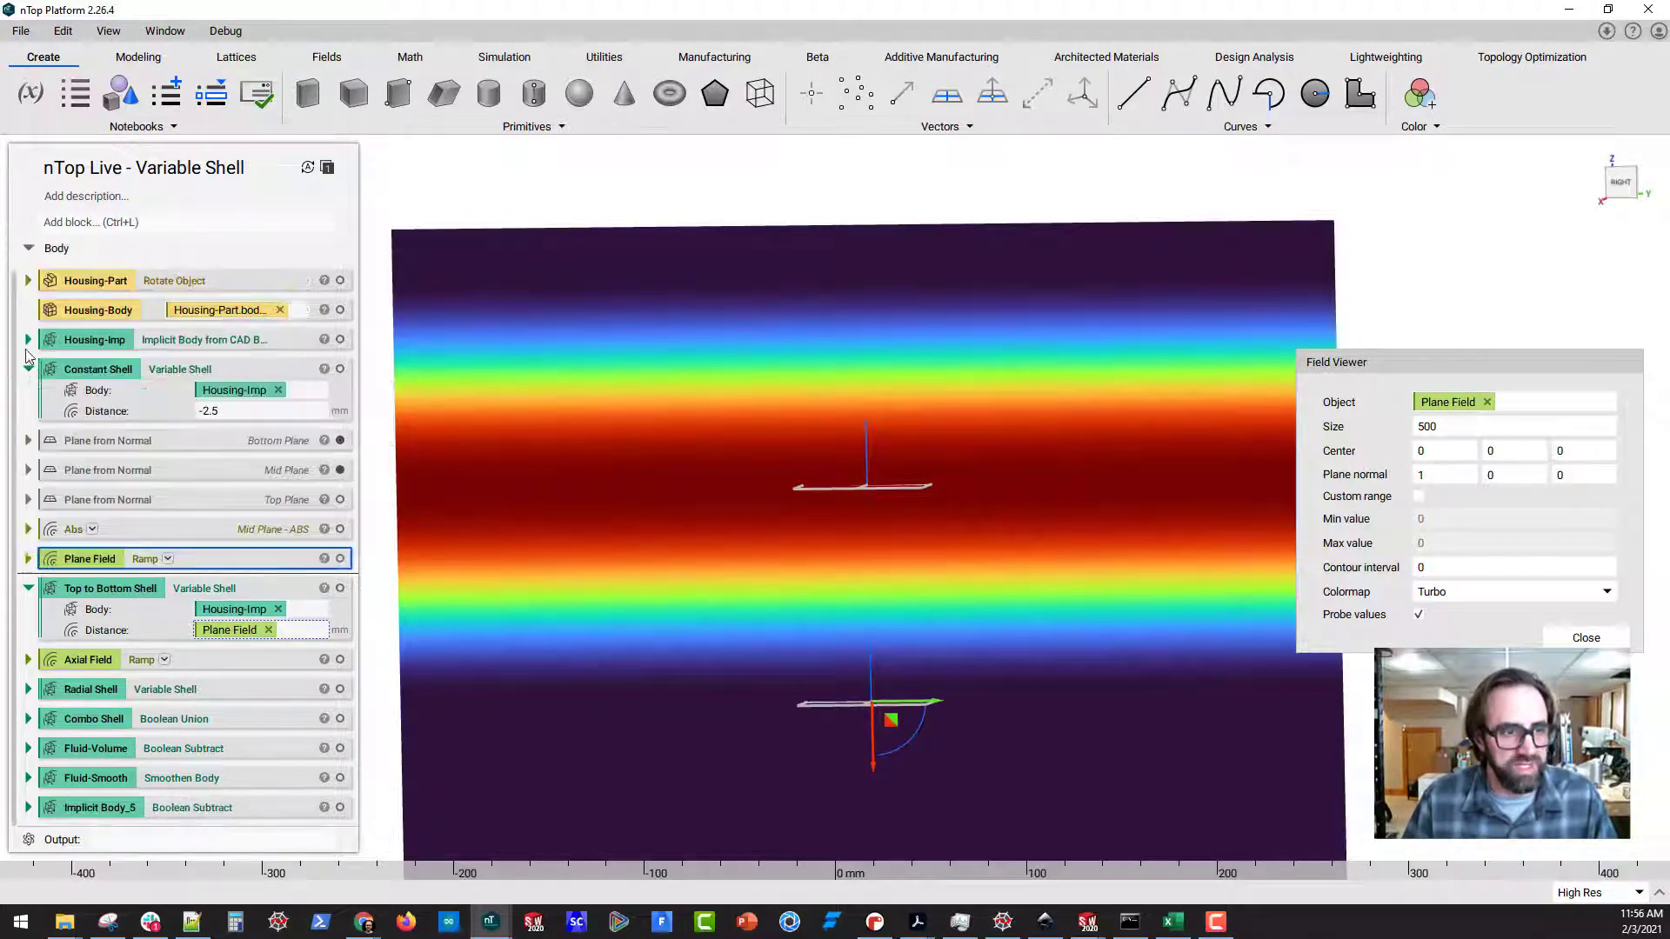
left_click(341, 590)
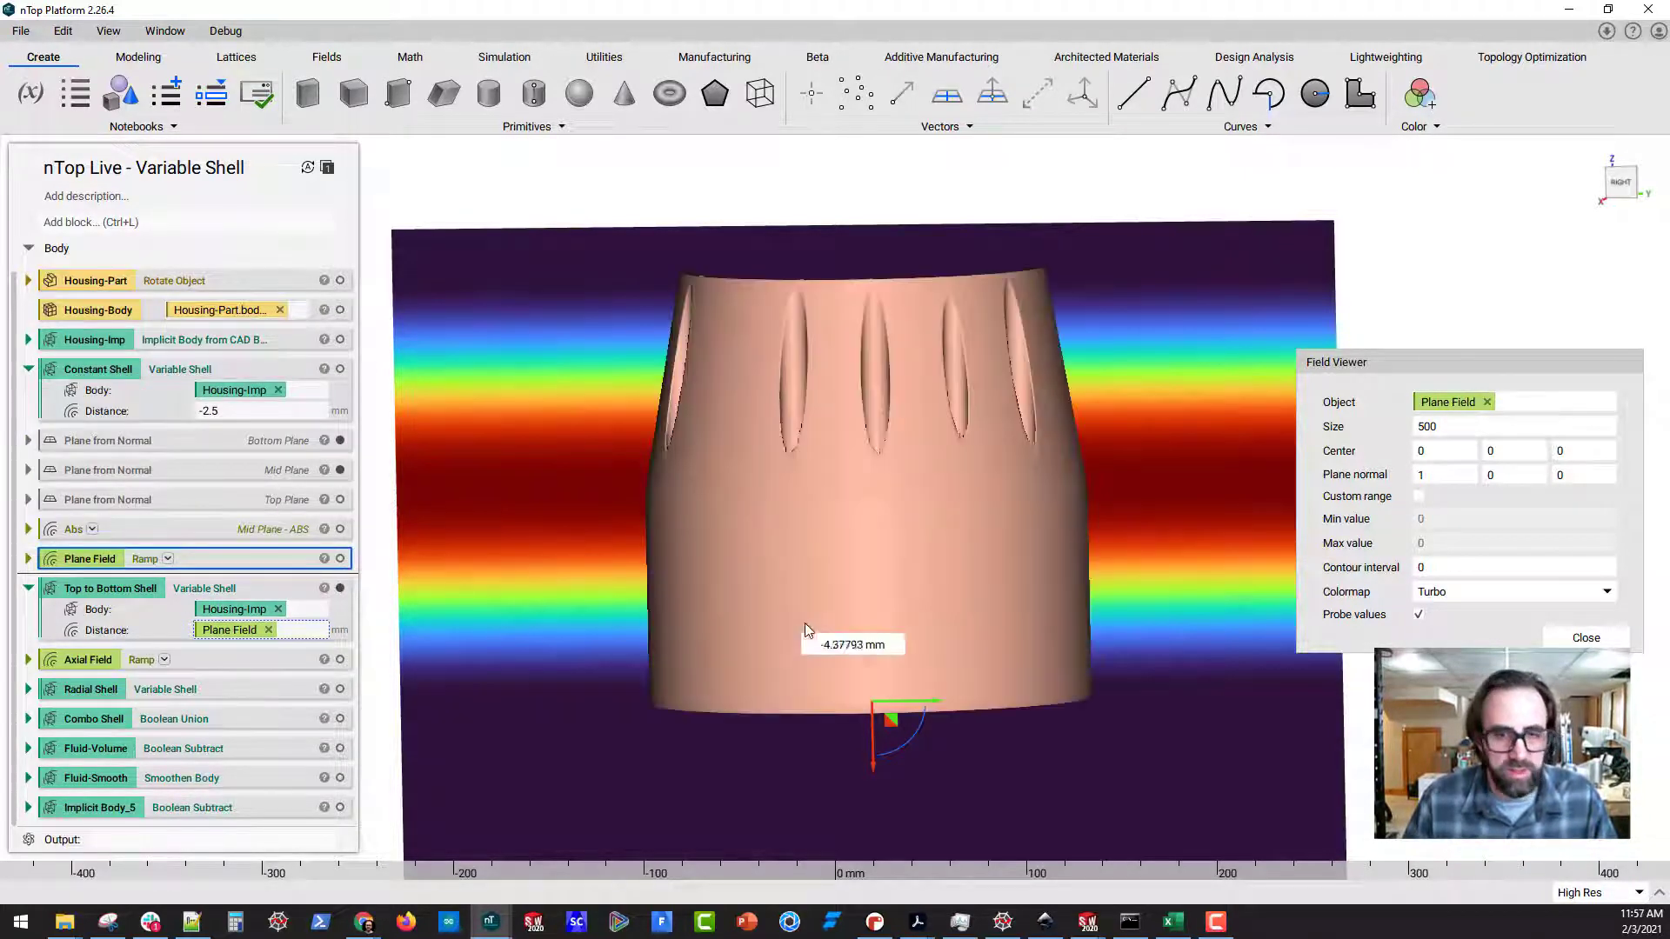
middle_click_drag(818, 623, 674, 645)
Section the Top to Bottom Shell with a global section cut whose plane normal is 1, 0, 0
key("x")
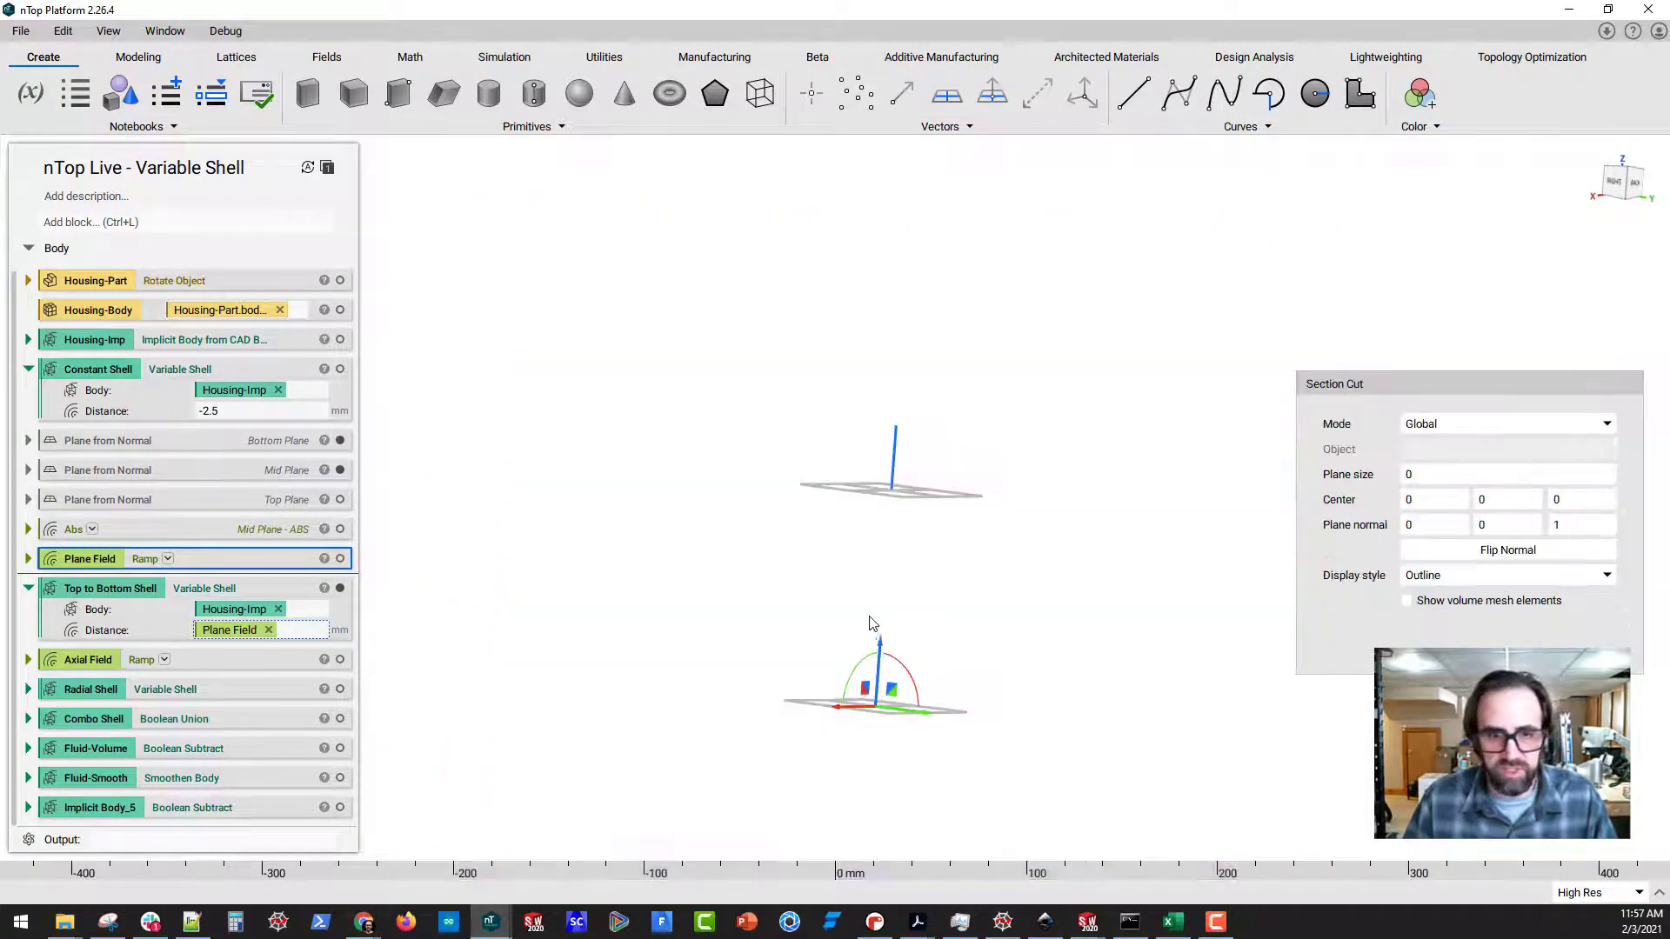
double_click(1416, 524)
type("1")
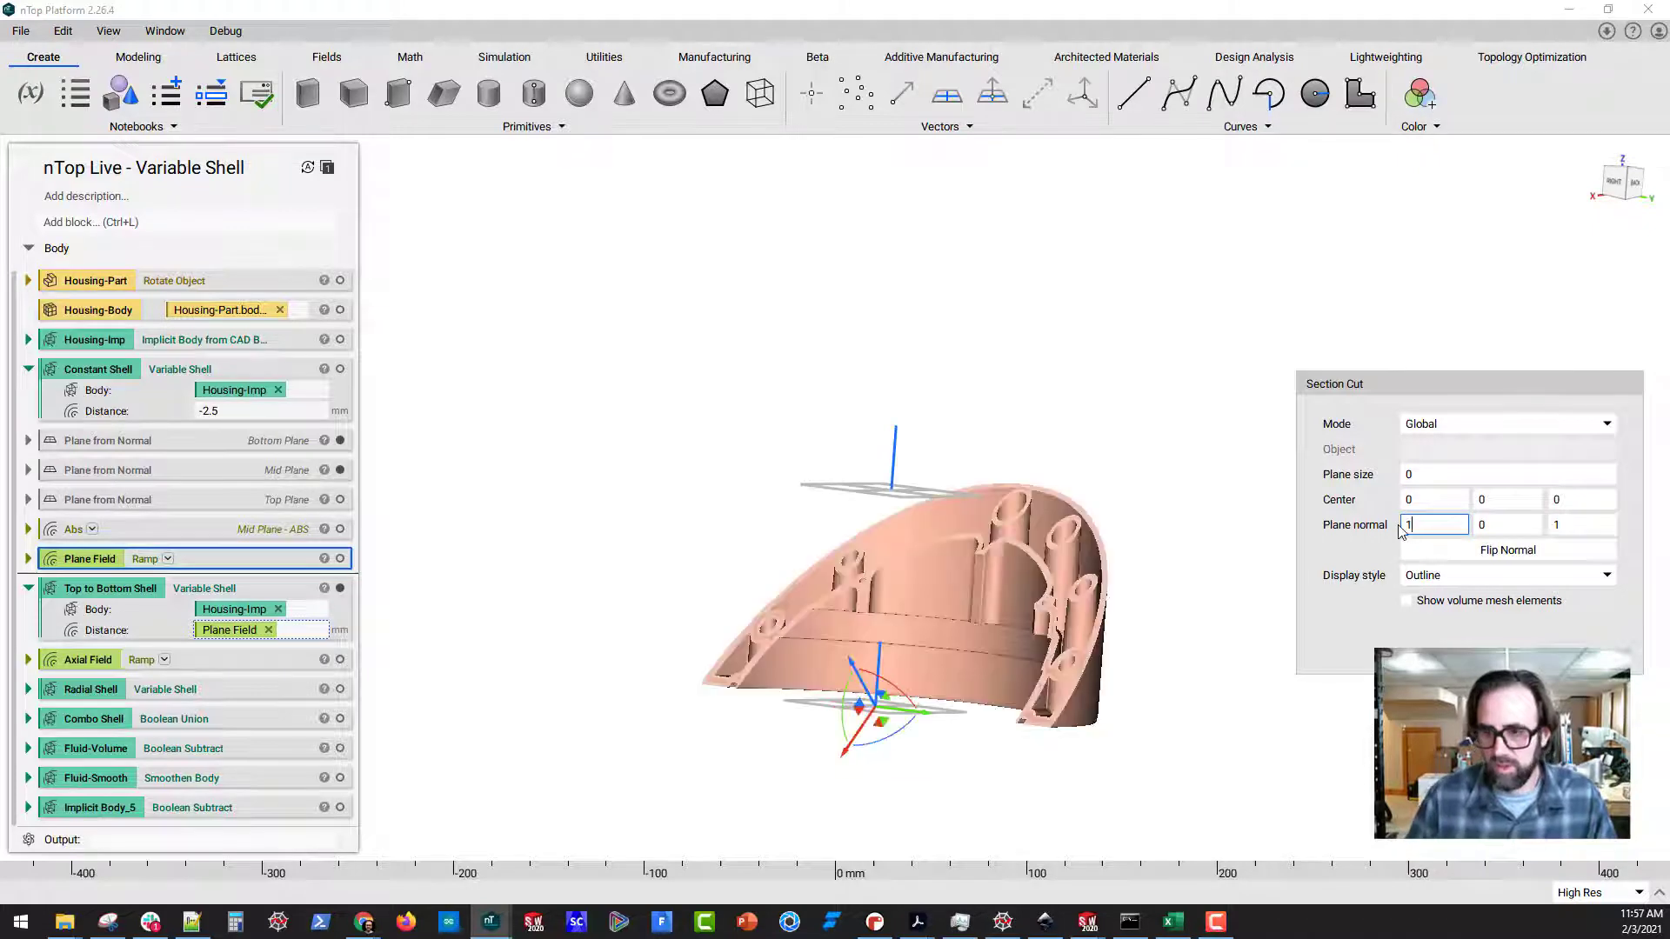
key("Tab")
key("Tab")
type("0")
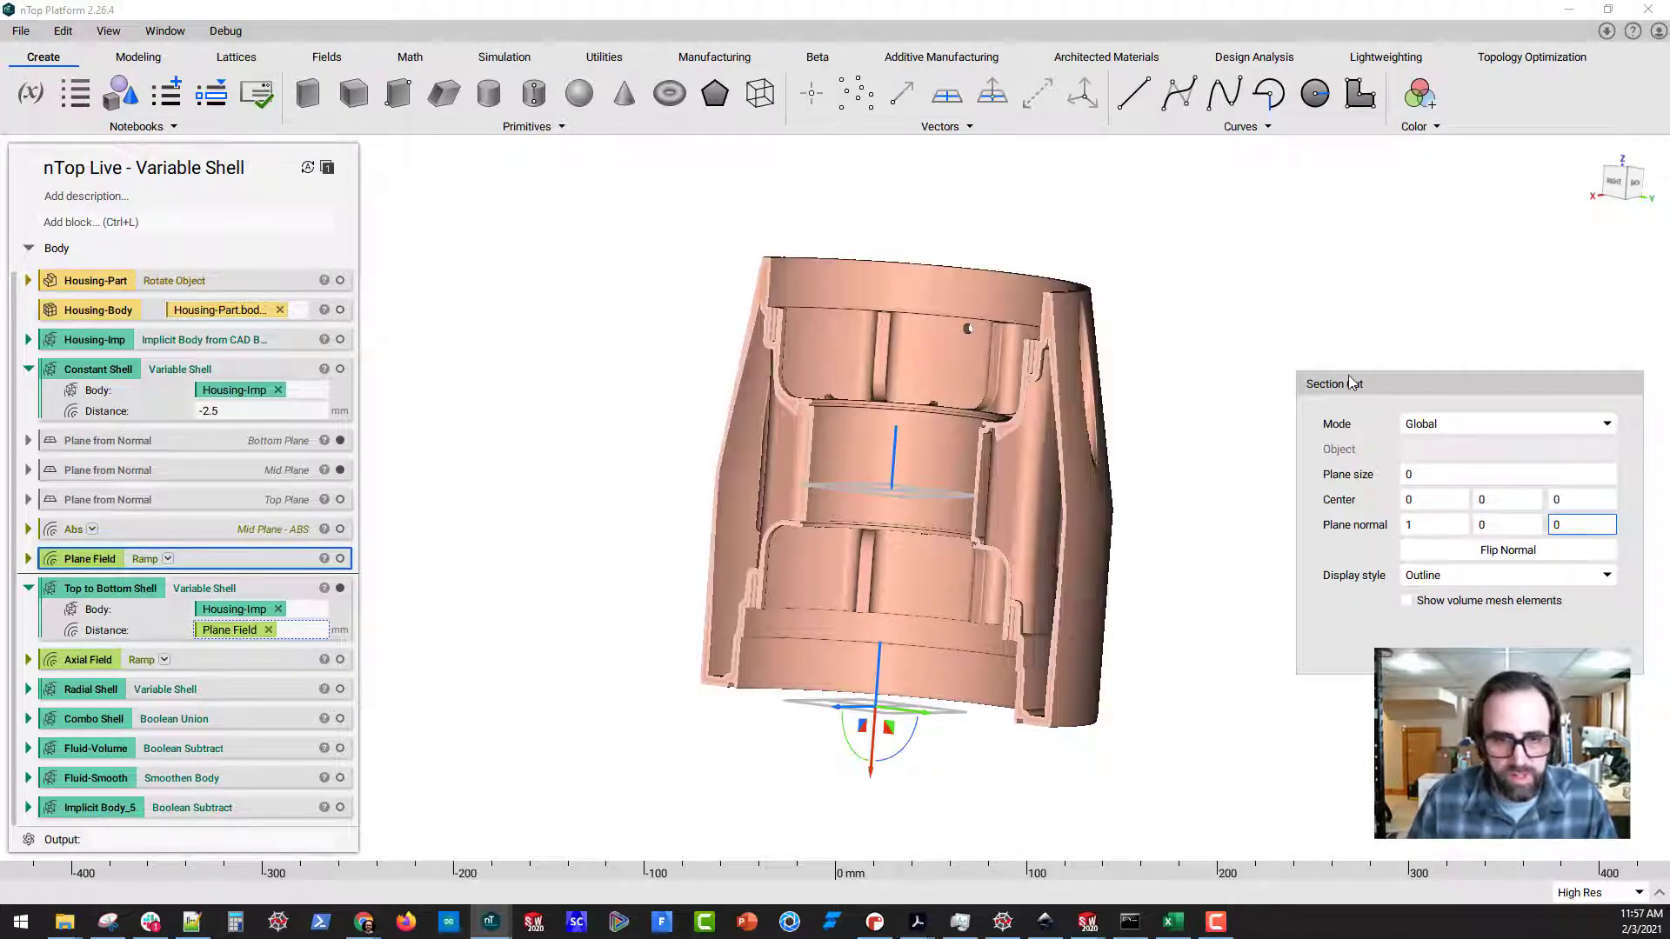
middle_click_drag(836, 496, 811, 530)
scroll(929, 504, "up", 4)
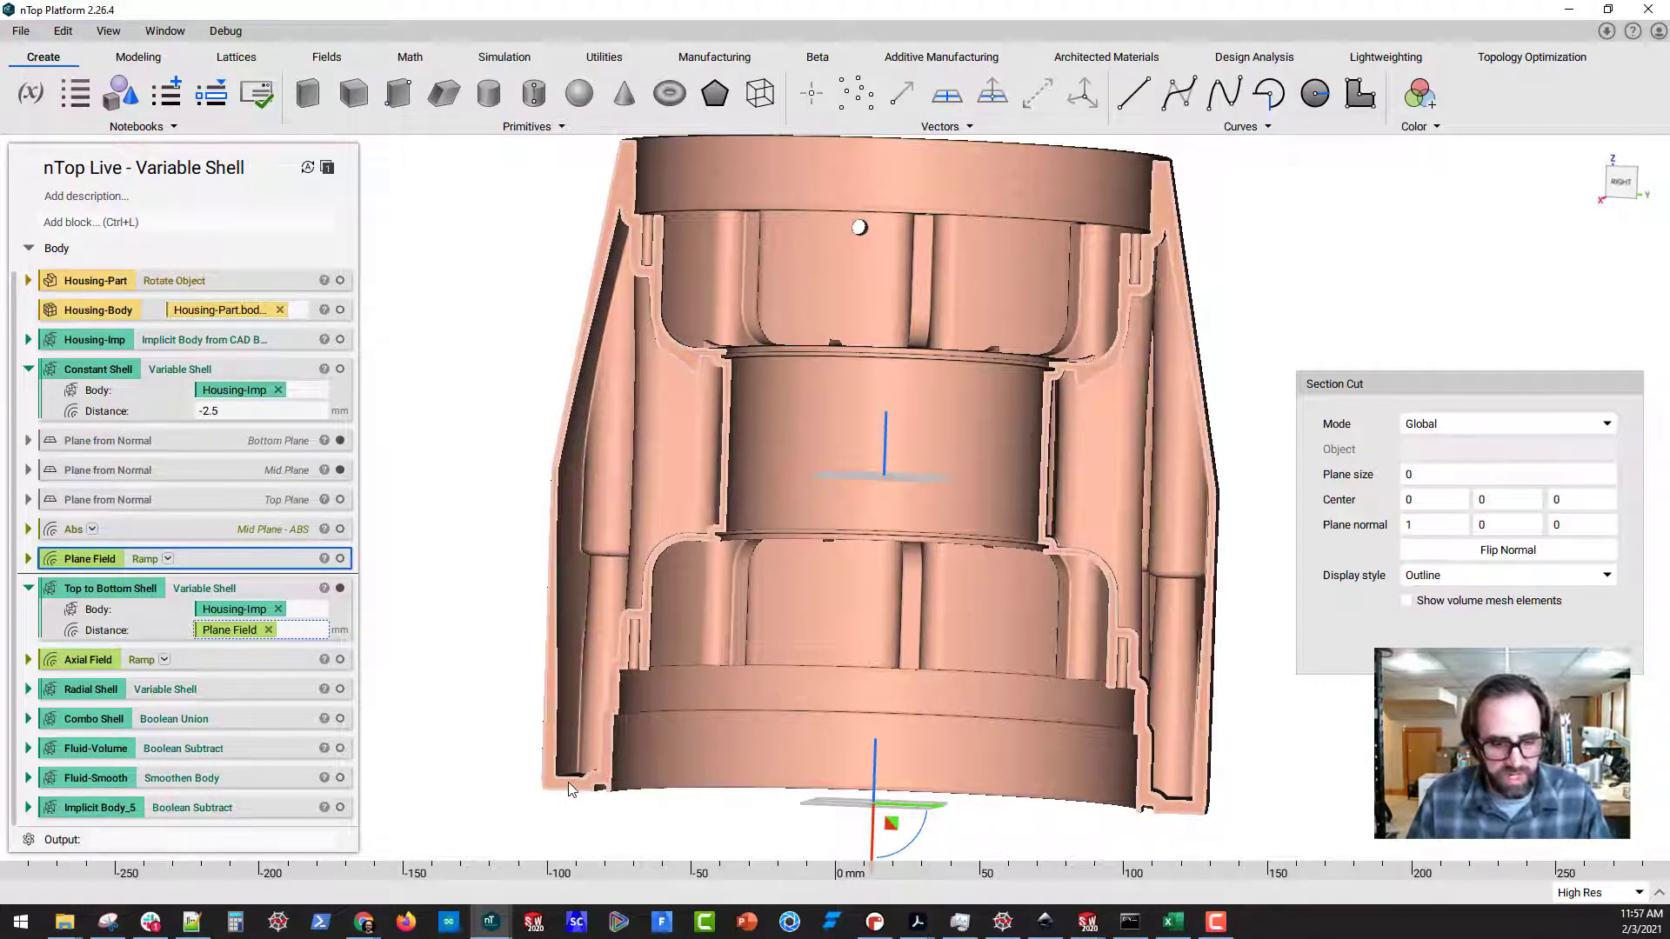
Compare the sectioned shell's wall thickness at both ends and the middle with the Plane Field ramp's inputs and outputs
mouse_move(624, 709)
left_mouse_down()
mouse_move(439, 744)
mouse_move(1294, 813)
mouse_move(861, 713)
mouse_move(640, 690)
left_mouse_up()
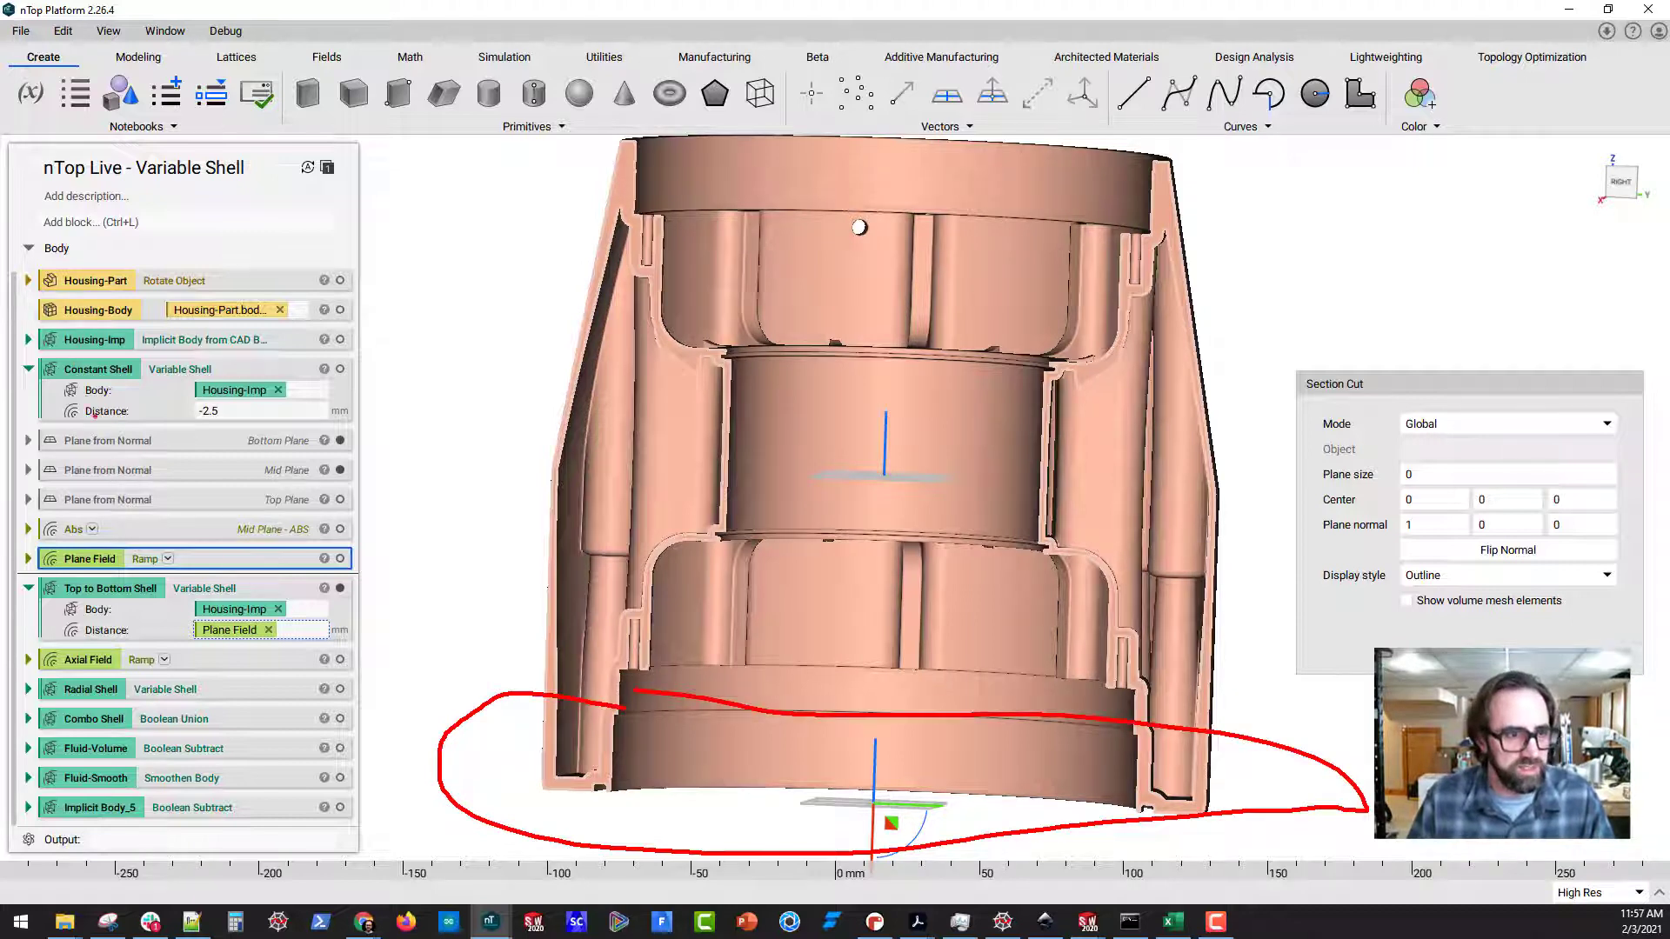
left_click(27, 530)
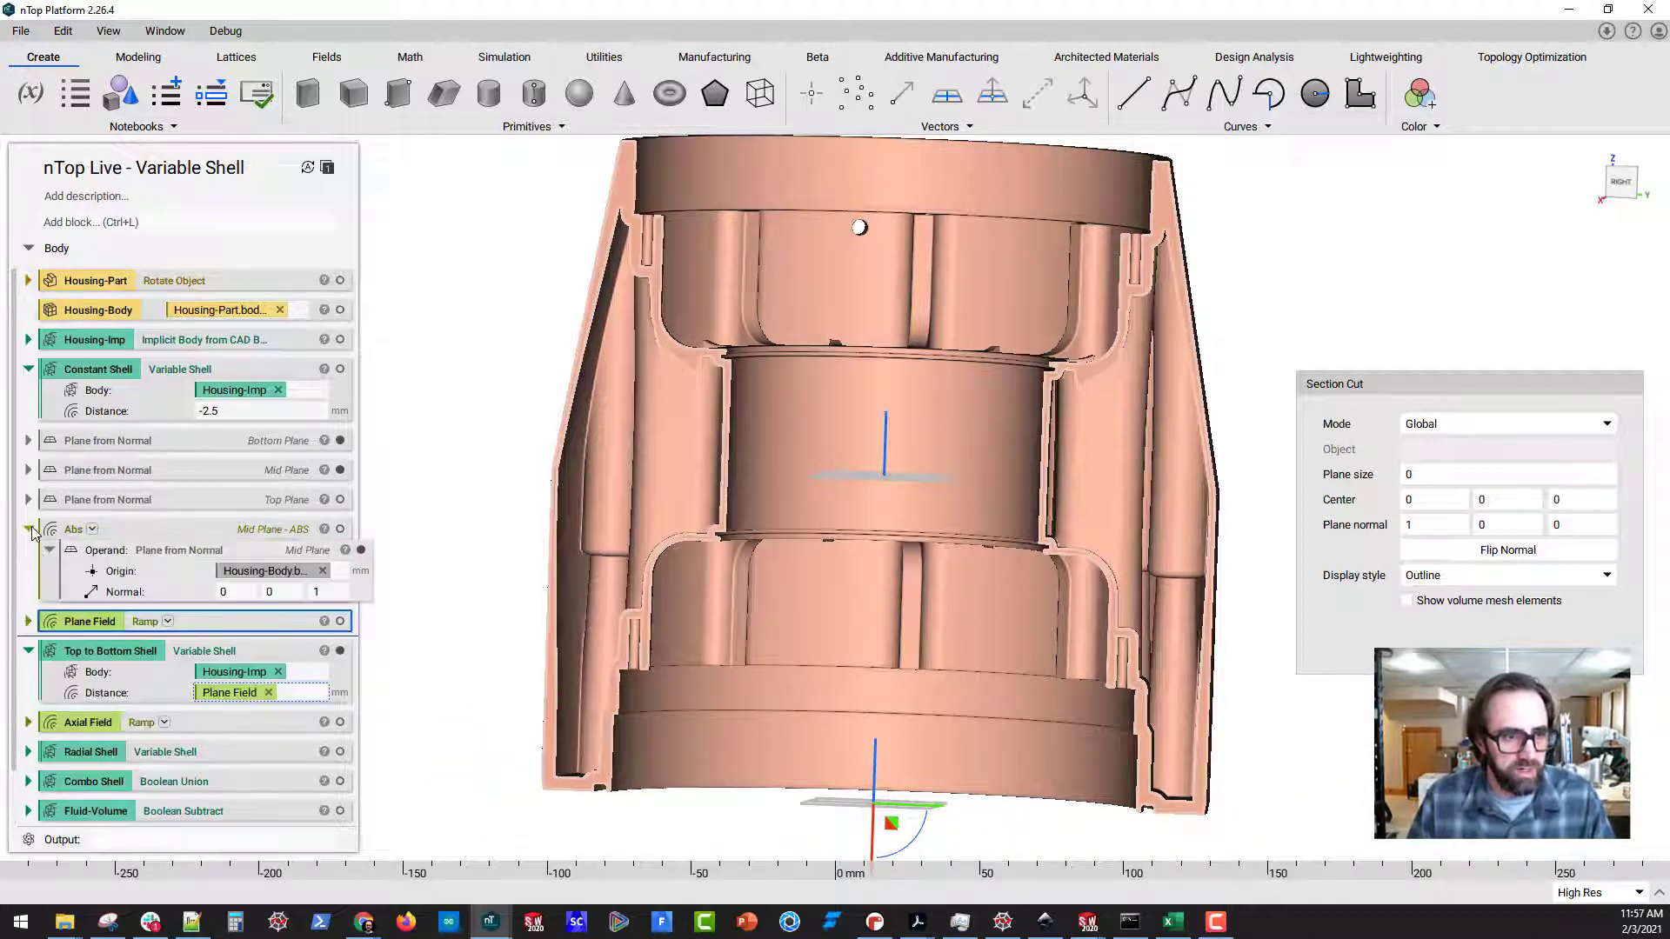
left_click(27, 530)
left_click(27, 559)
scroll(97, 543, "down", 2)
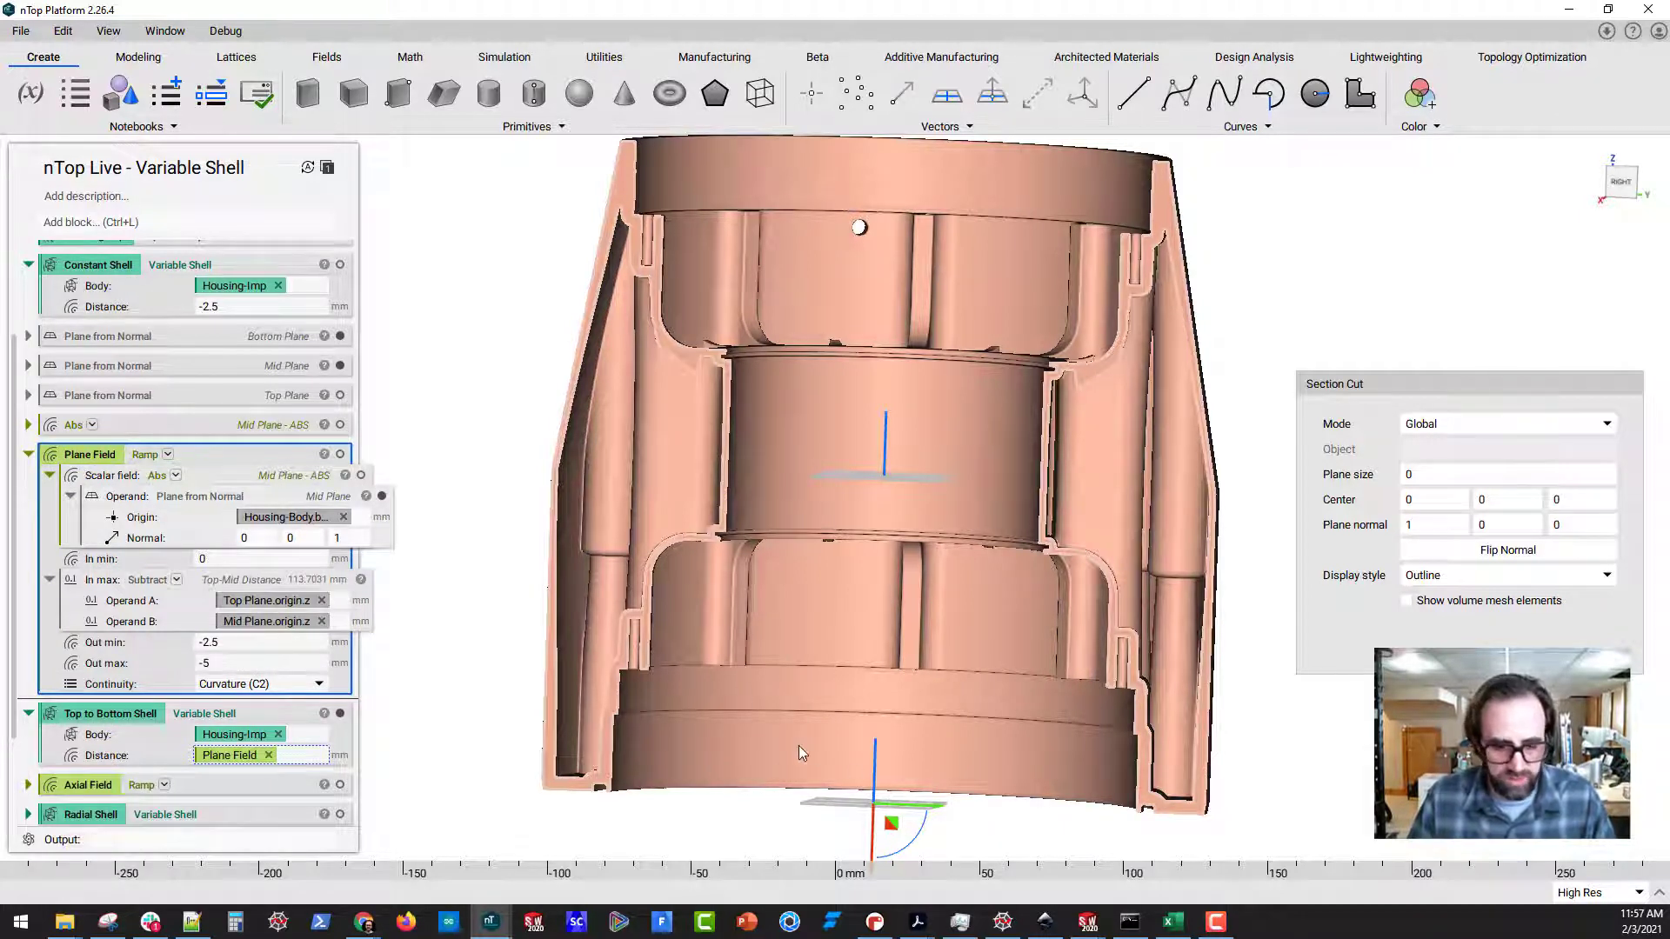
mouse_move(783, 711)
left_mouse_down()
mouse_move(557, 764)
mouse_move(1288, 789)
mouse_move(712, 714)
left_mouse_up()
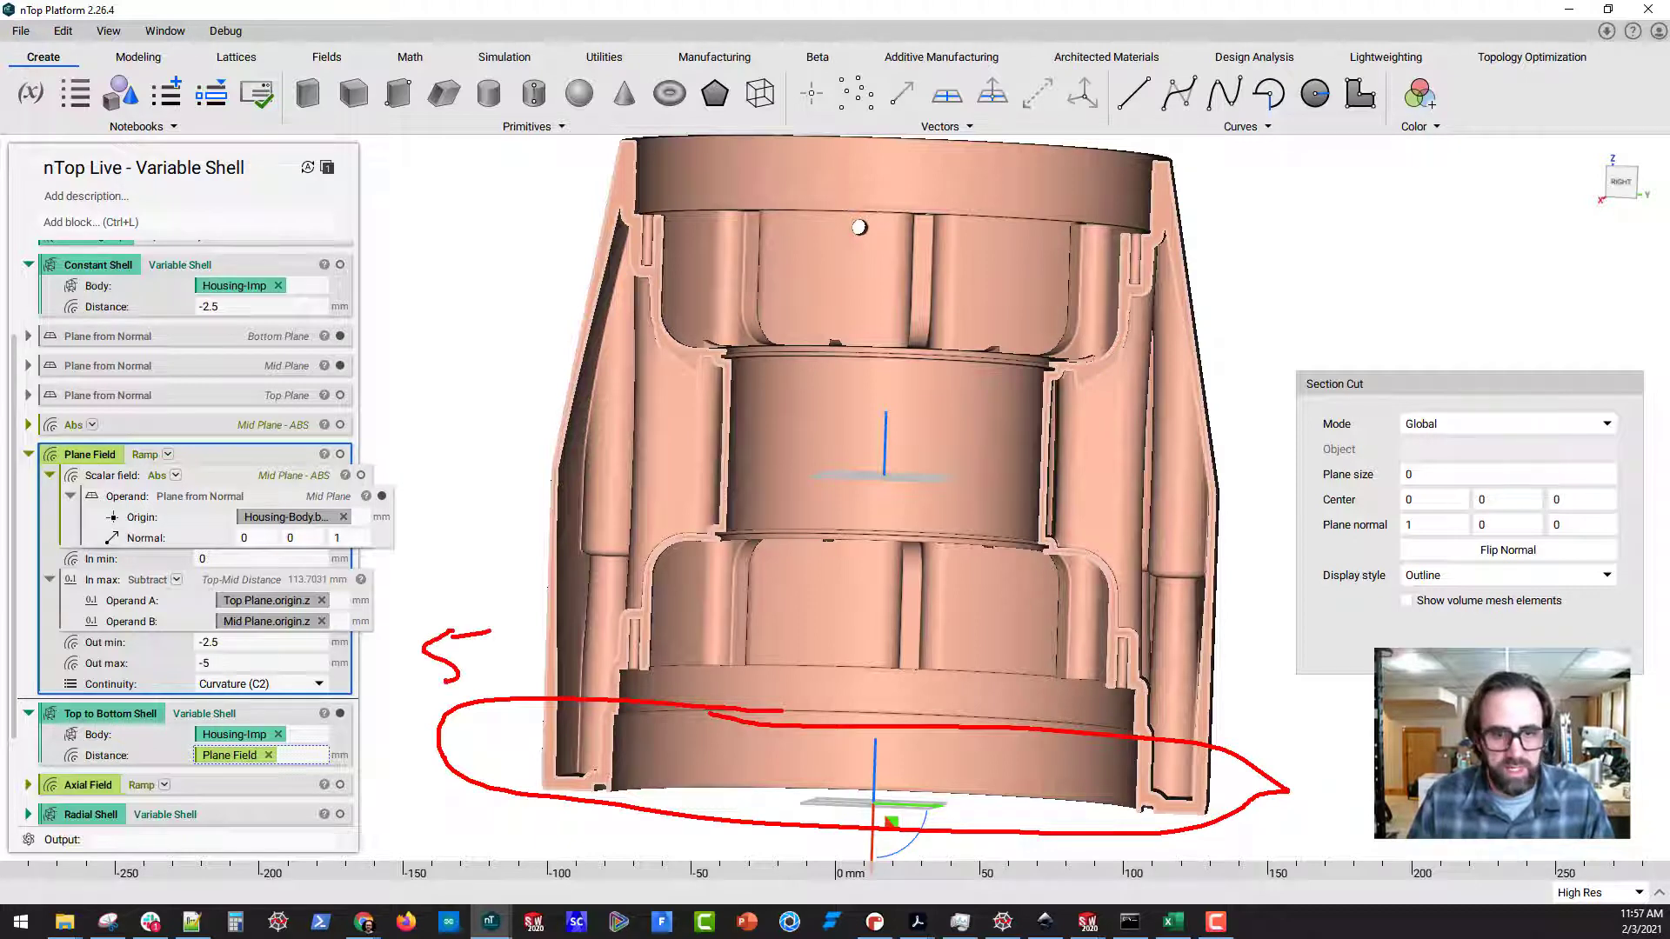
left_click_drag(520, 466, 846, 493)
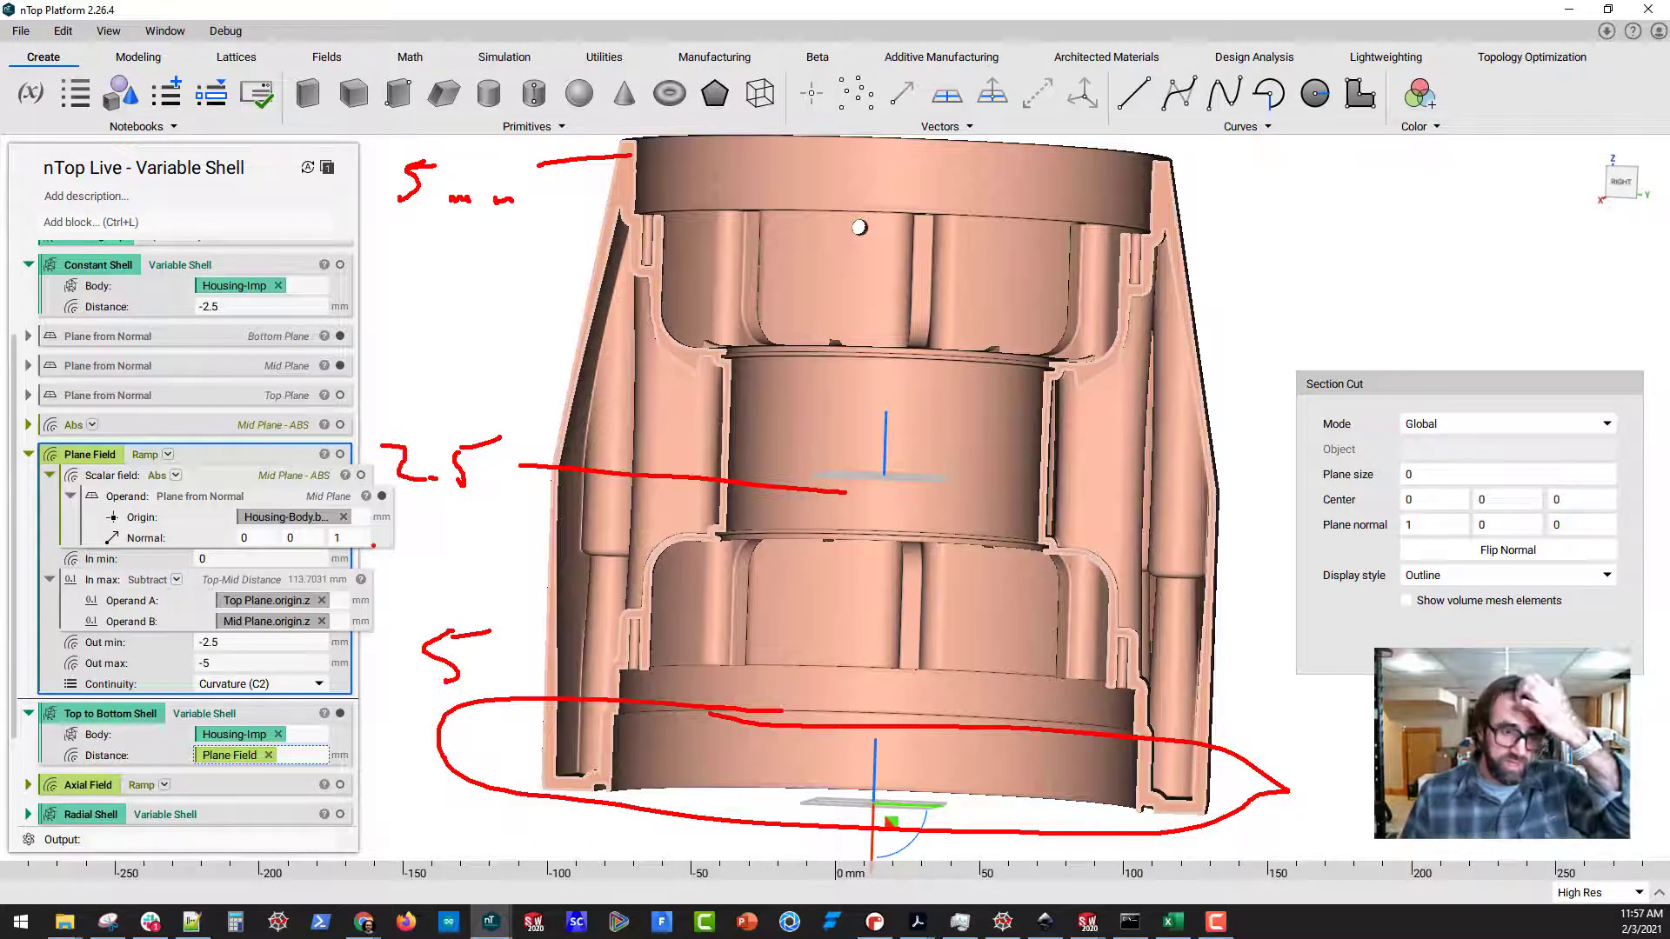
key("Escape")
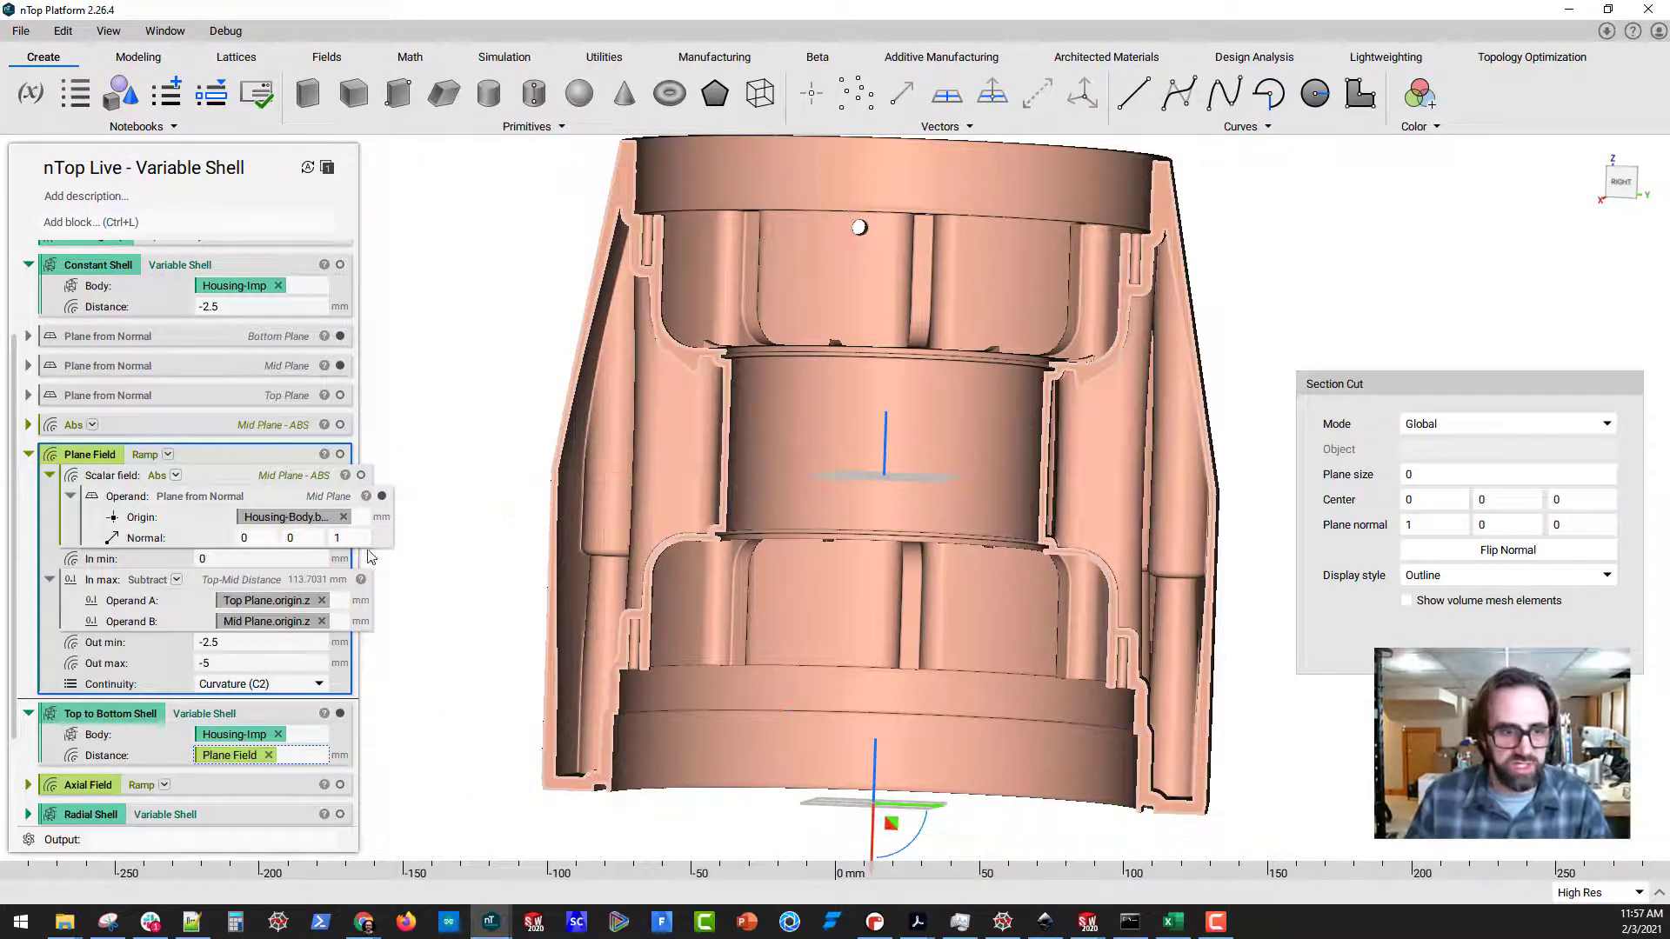
Set the Plane Field's Out max to -10 mm and inspect the sectioned shell's end walls
double_click(275, 661)
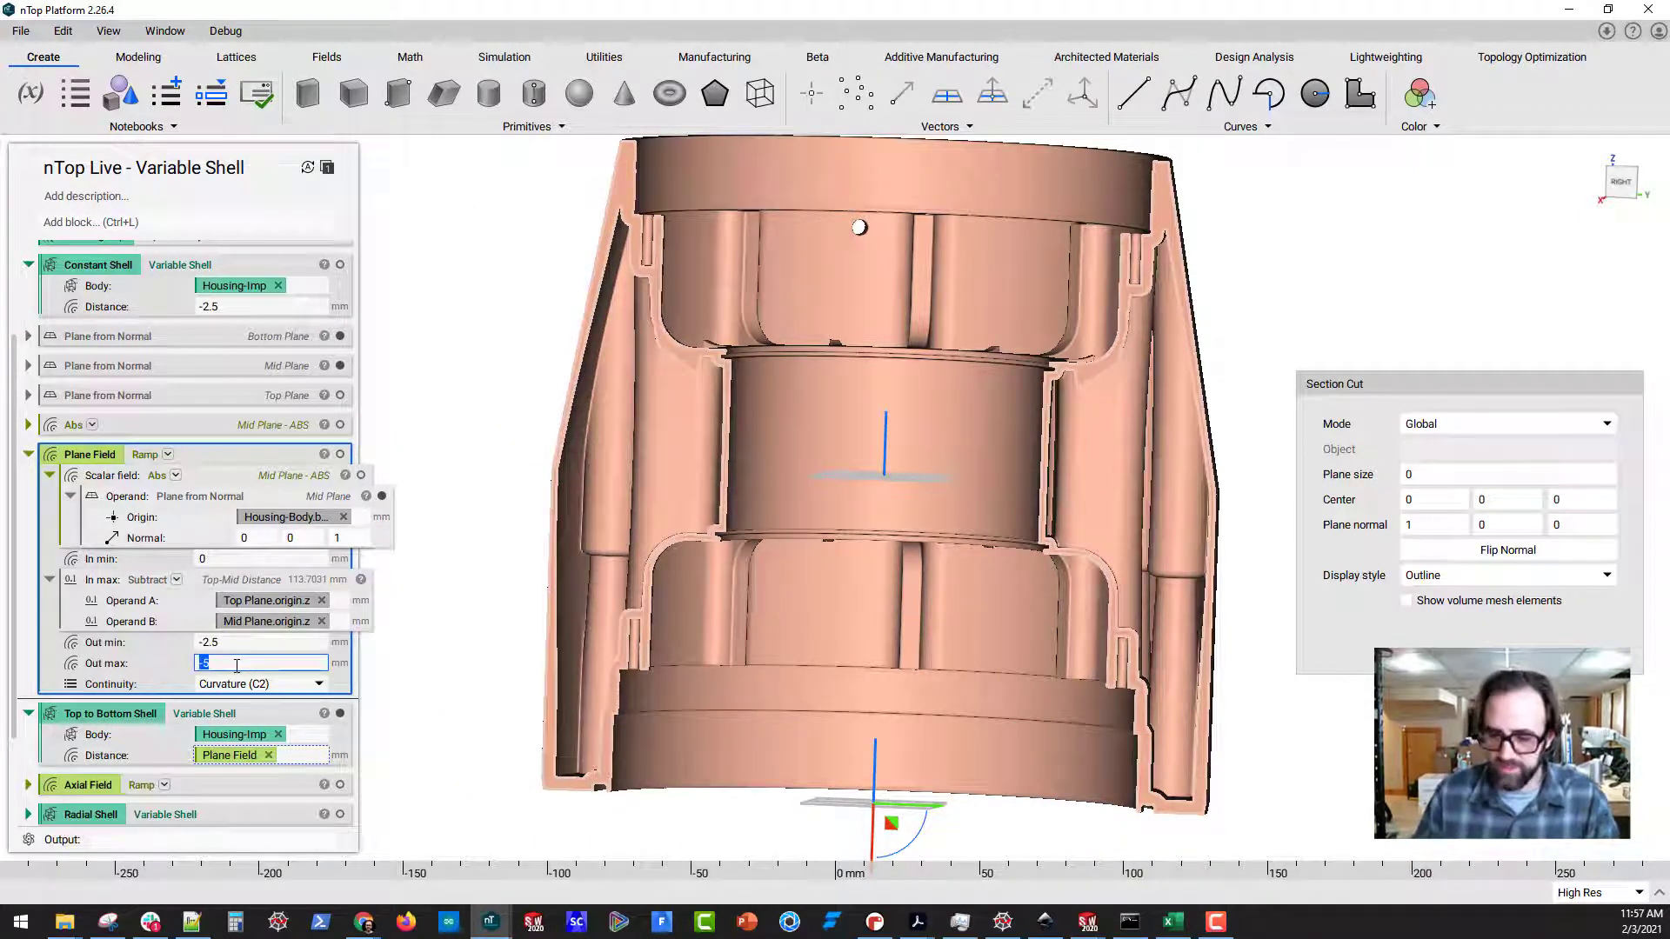
type("-10")
key("Return")
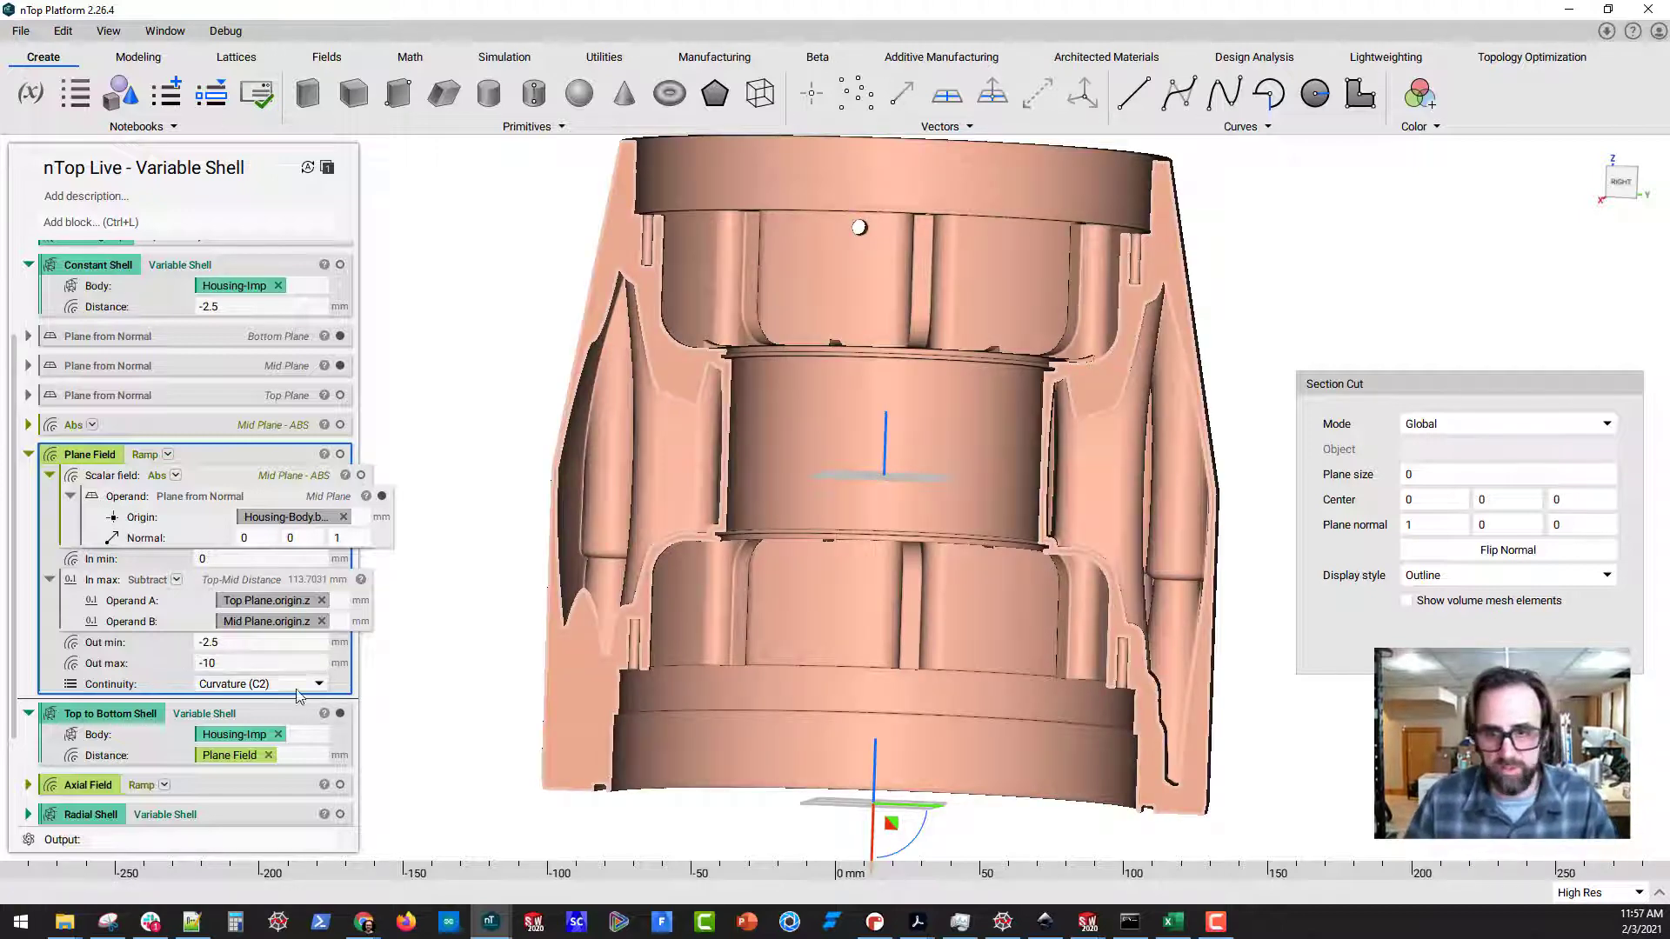
middle_click_drag(618, 630, 664, 682)
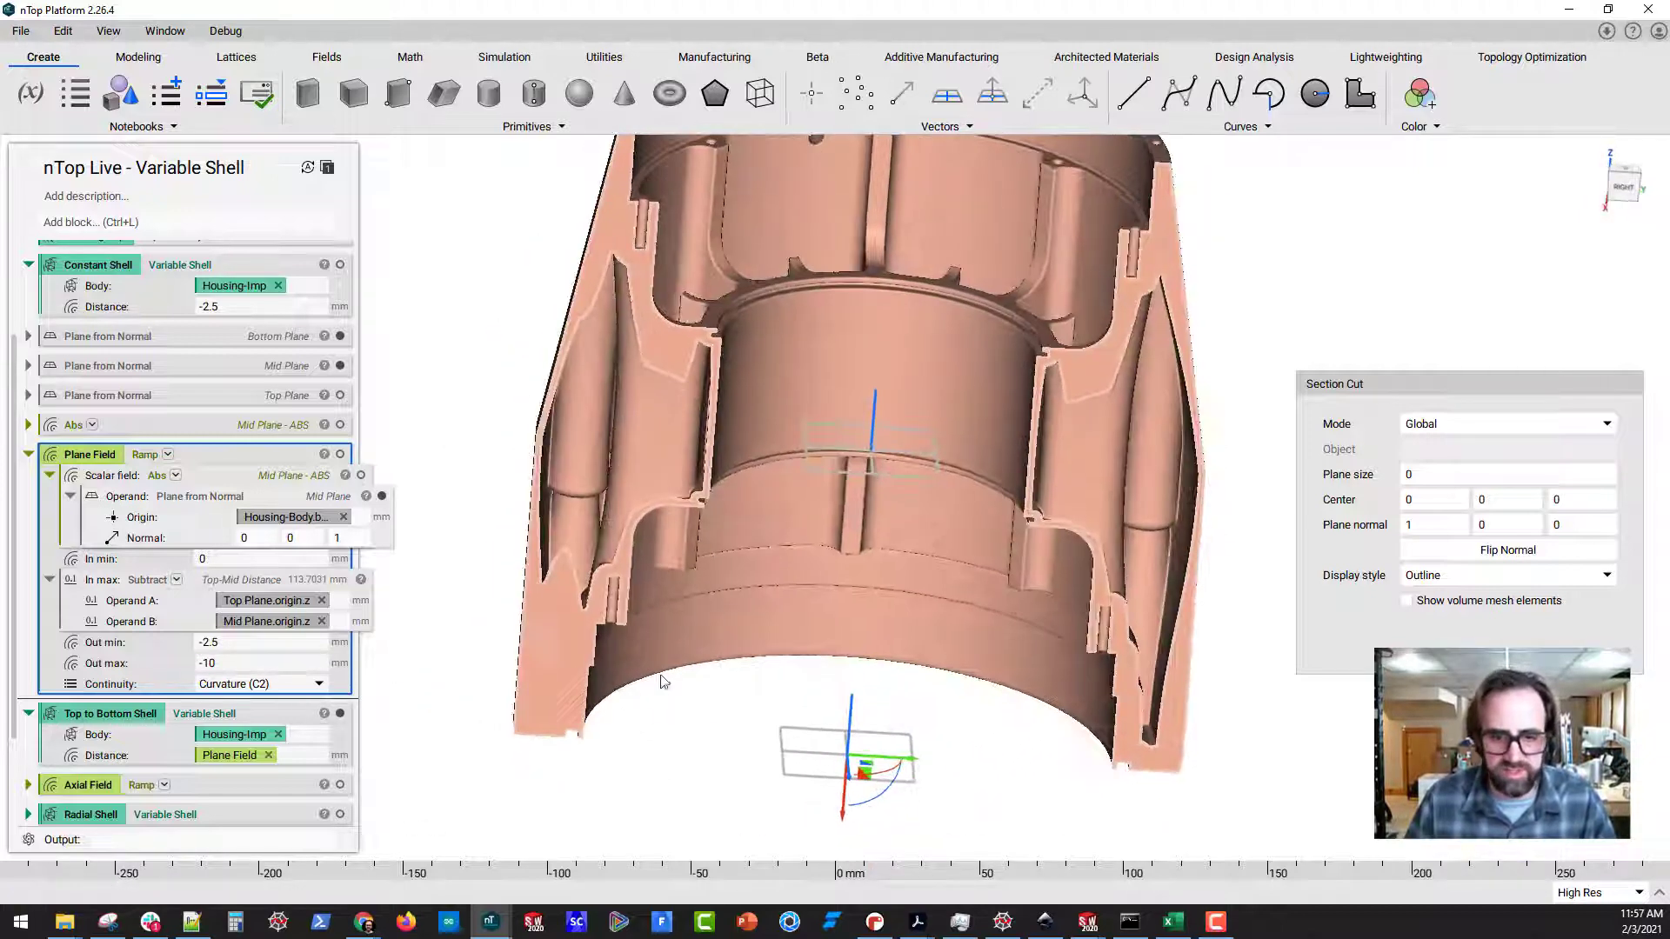
middle_click_drag(904, 783, 887, 775)
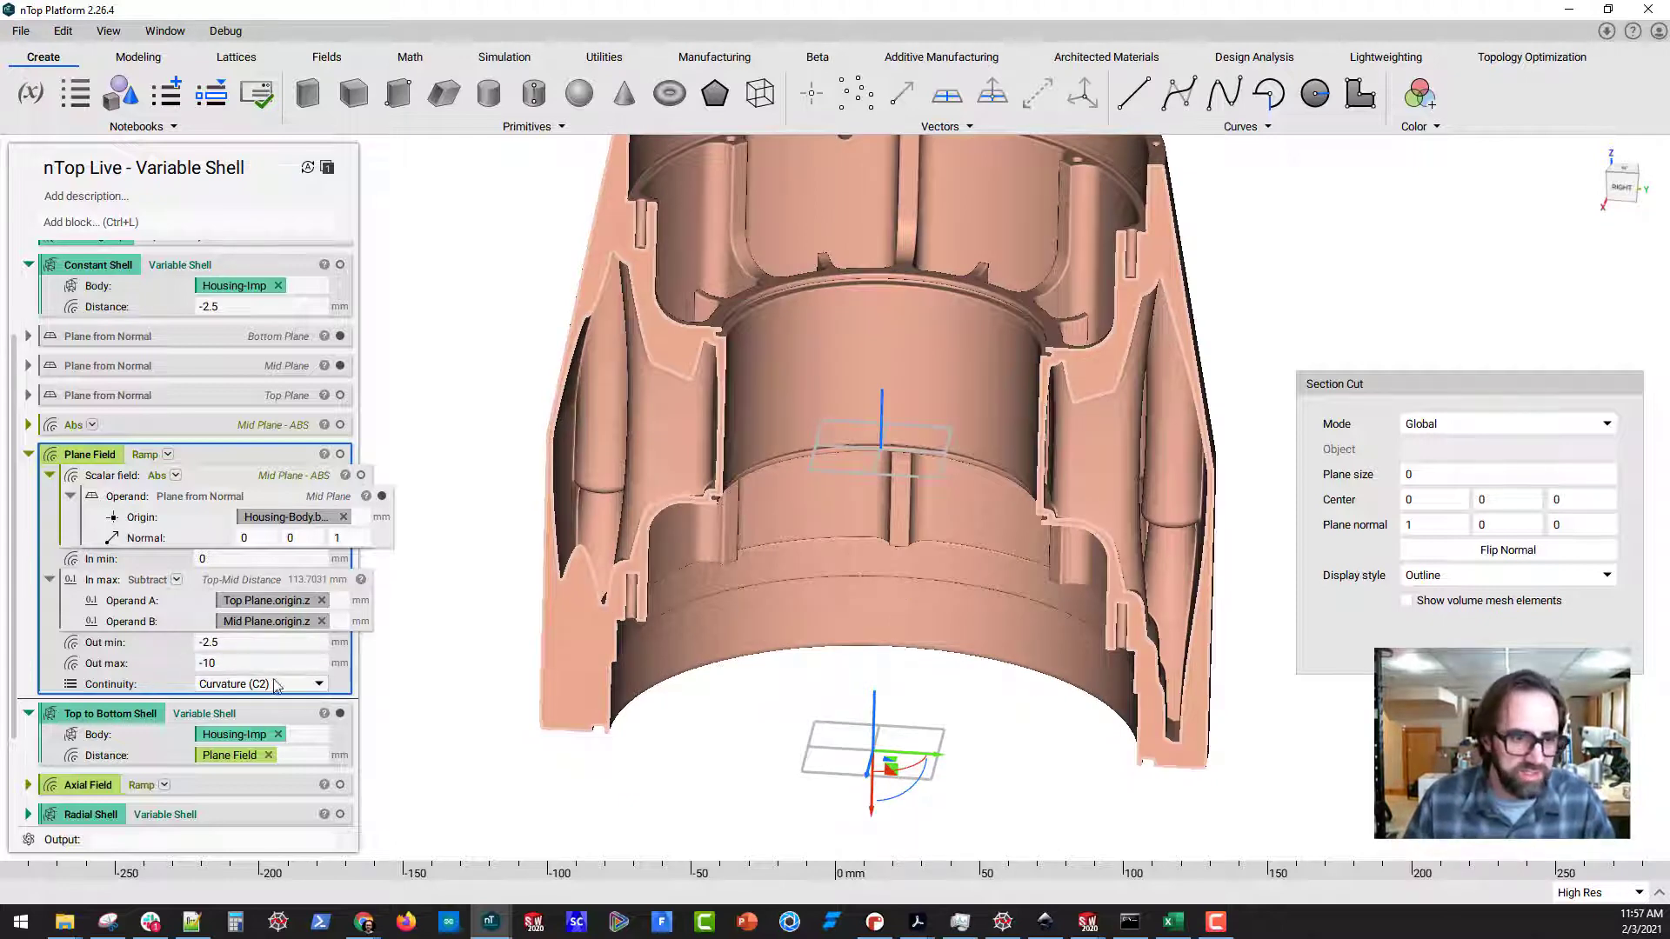
Set the Plane Field's Out max back to -5 mm and bring the full sectioned shell into view
left_click(248, 662)
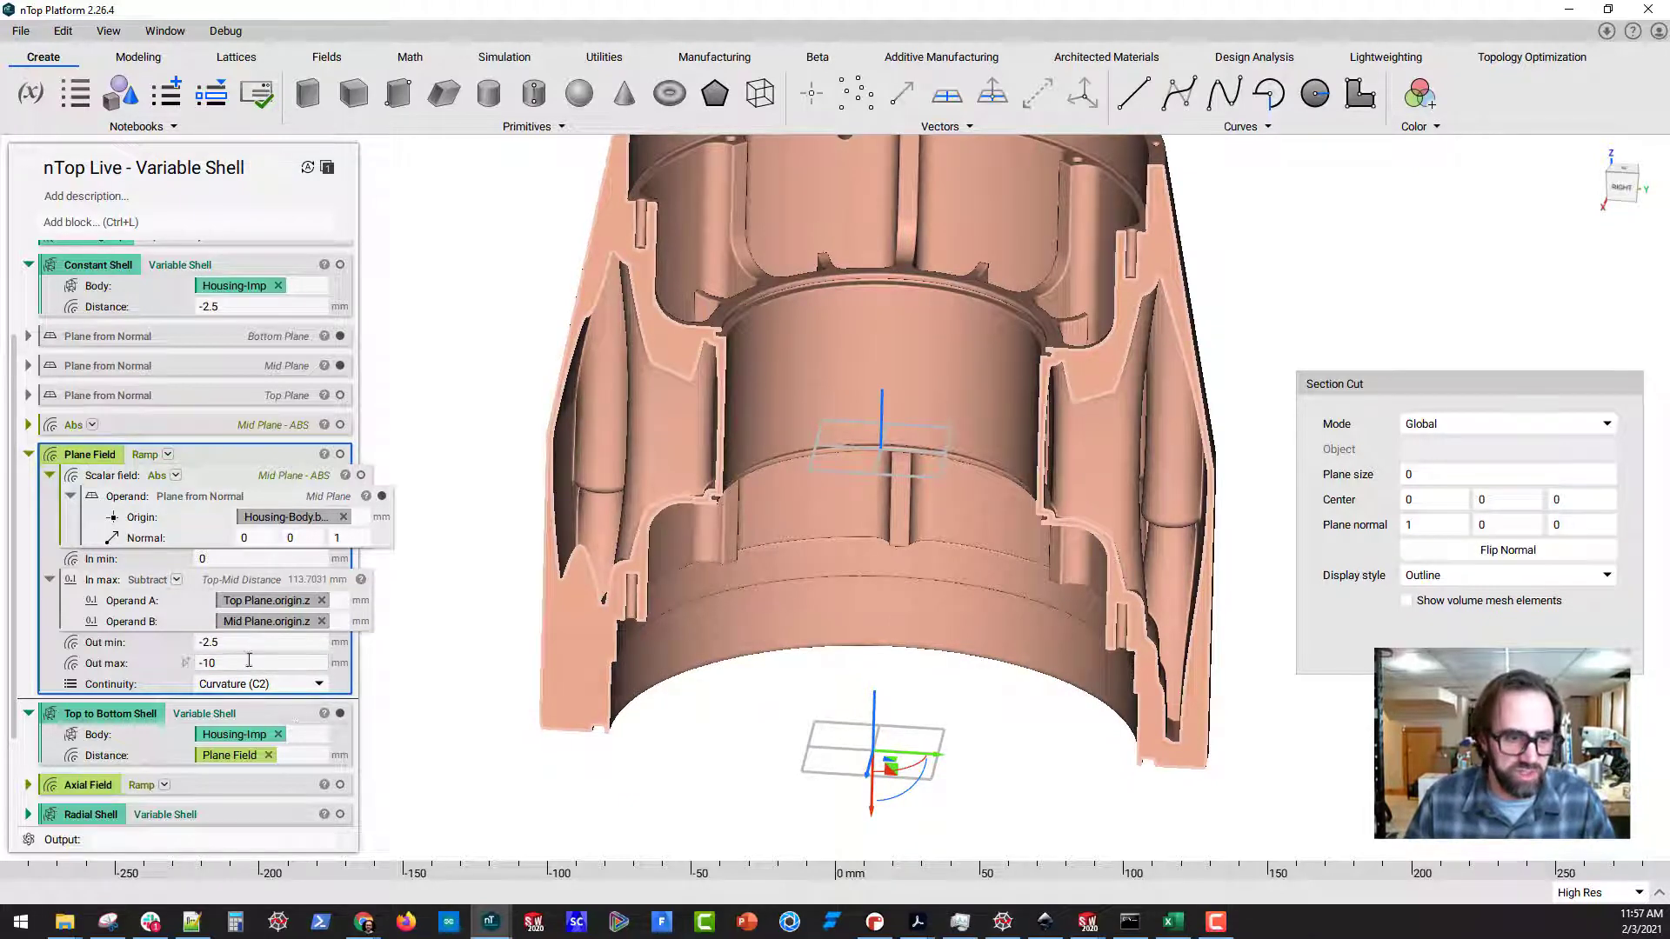
type("-5")
key("Return")
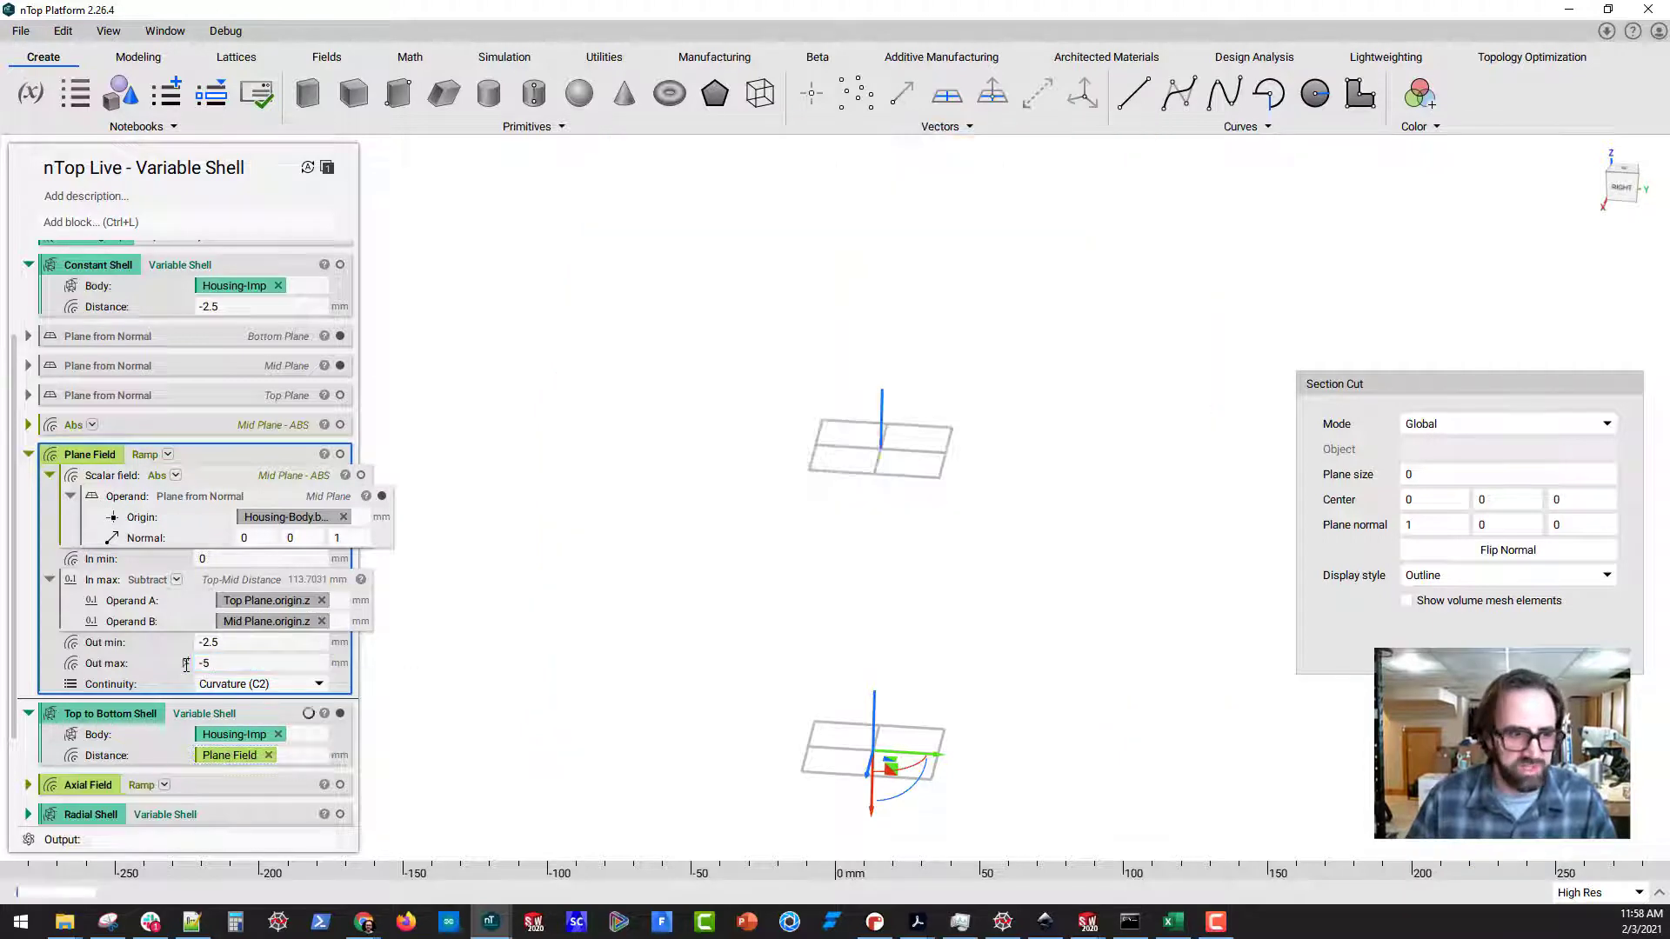
scroll(149, 685, "down", 3)
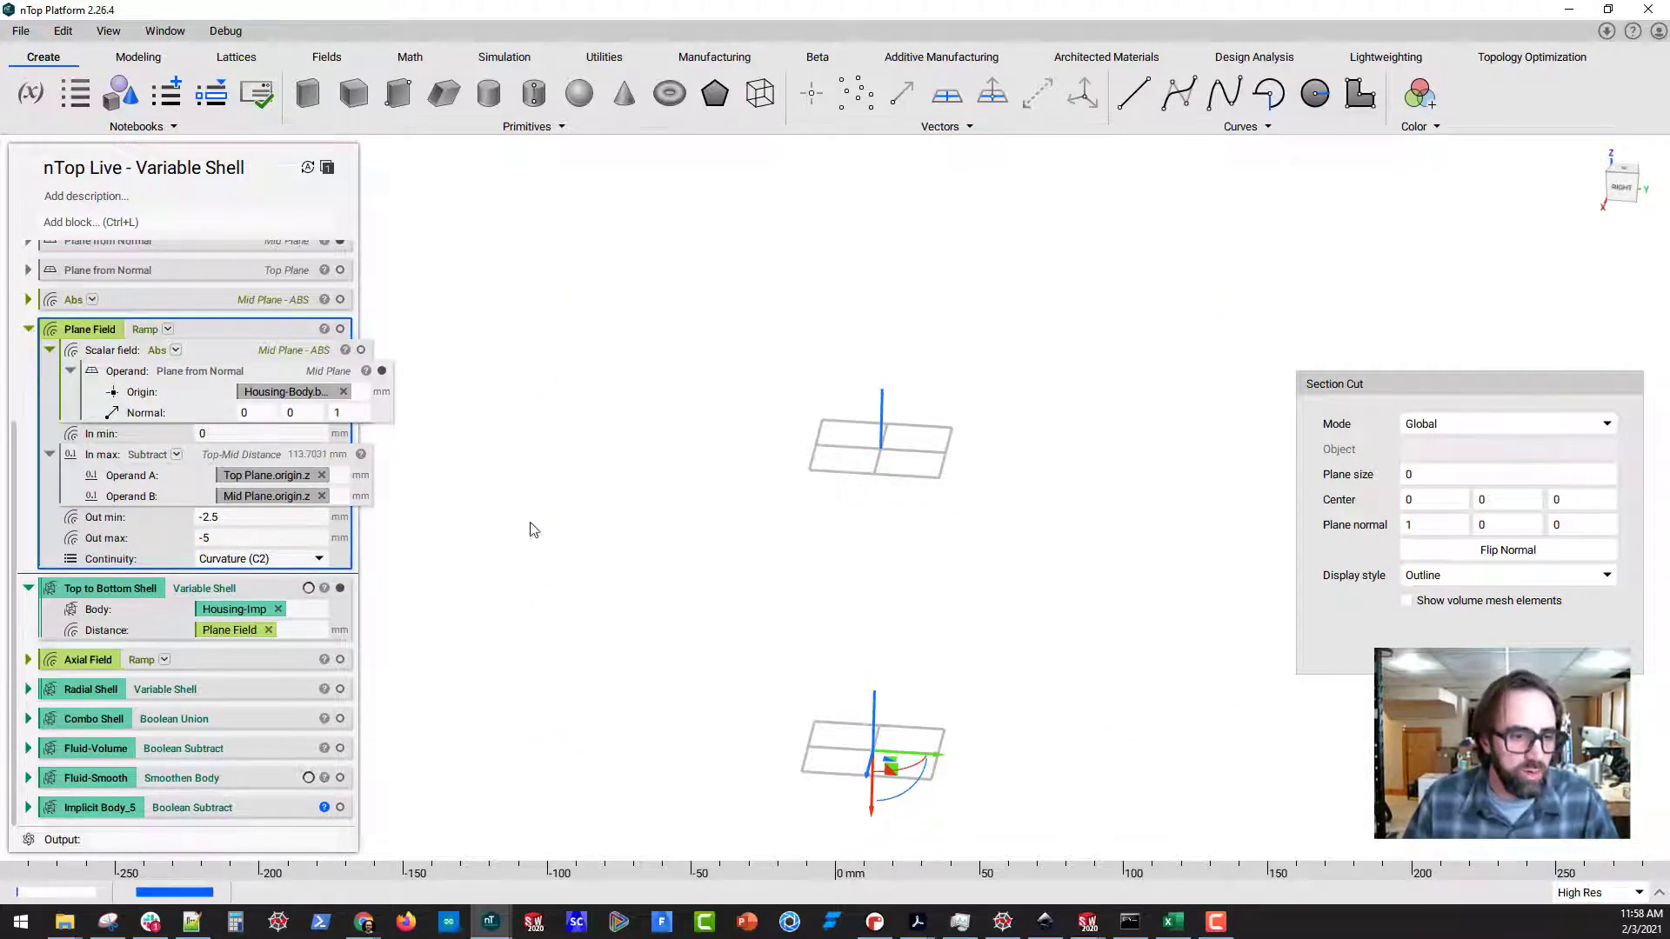
middle_click_drag(776, 685, 807, 614)
scroll(700, 419, "down", 2)
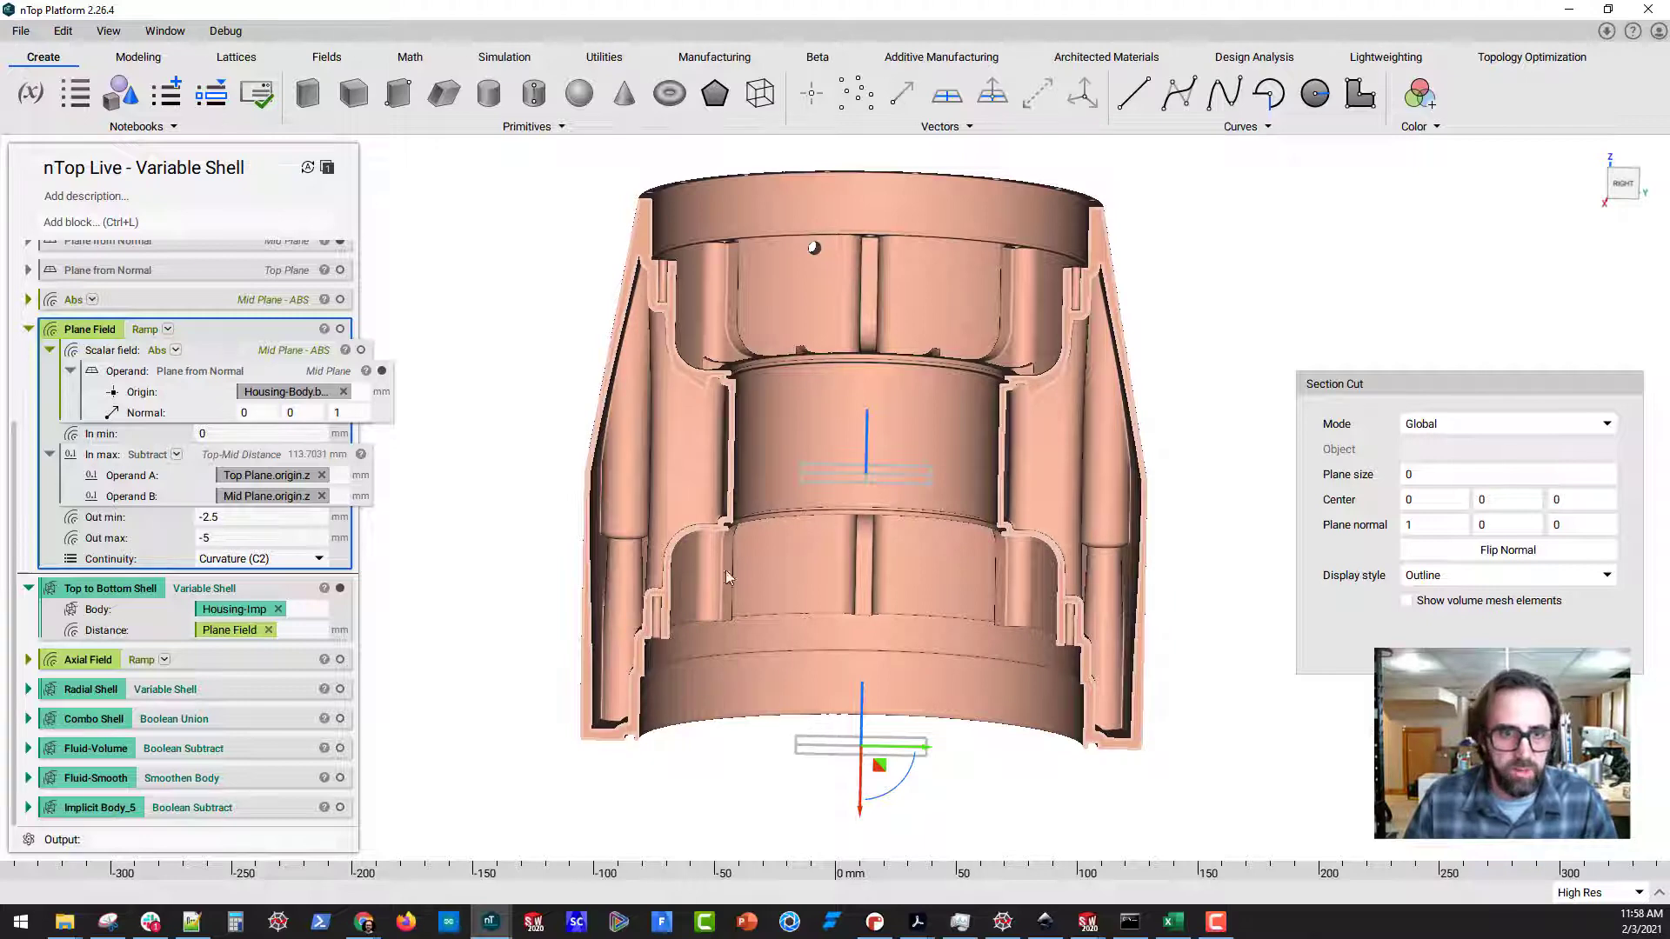
Examine the sectioned shell's wall thickness at its top and bottom ends and around the central bore
mouse_move(694, 181)
left_mouse_down()
mouse_move(1279, 196)
mouse_move(618, 193)
left_mouse_up()
mouse_move(718, 674)
left_mouse_down()
mouse_move(650, 739)
mouse_move(1075, 670)
mouse_move(710, 672)
left_mouse_up()
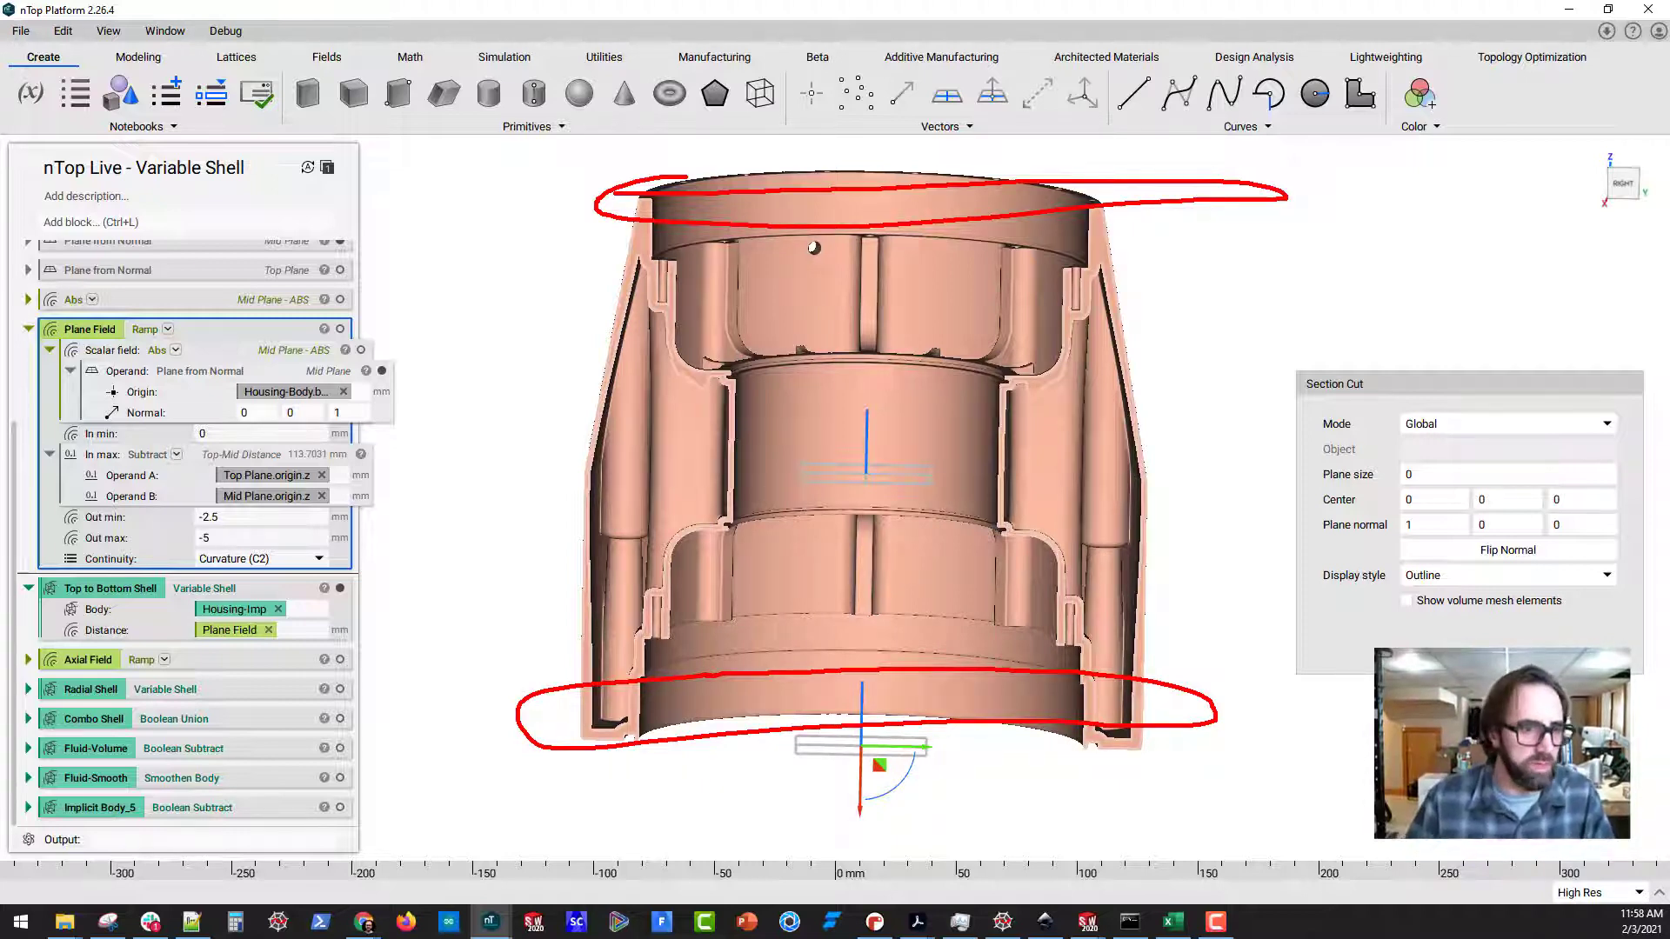
key("Escape")
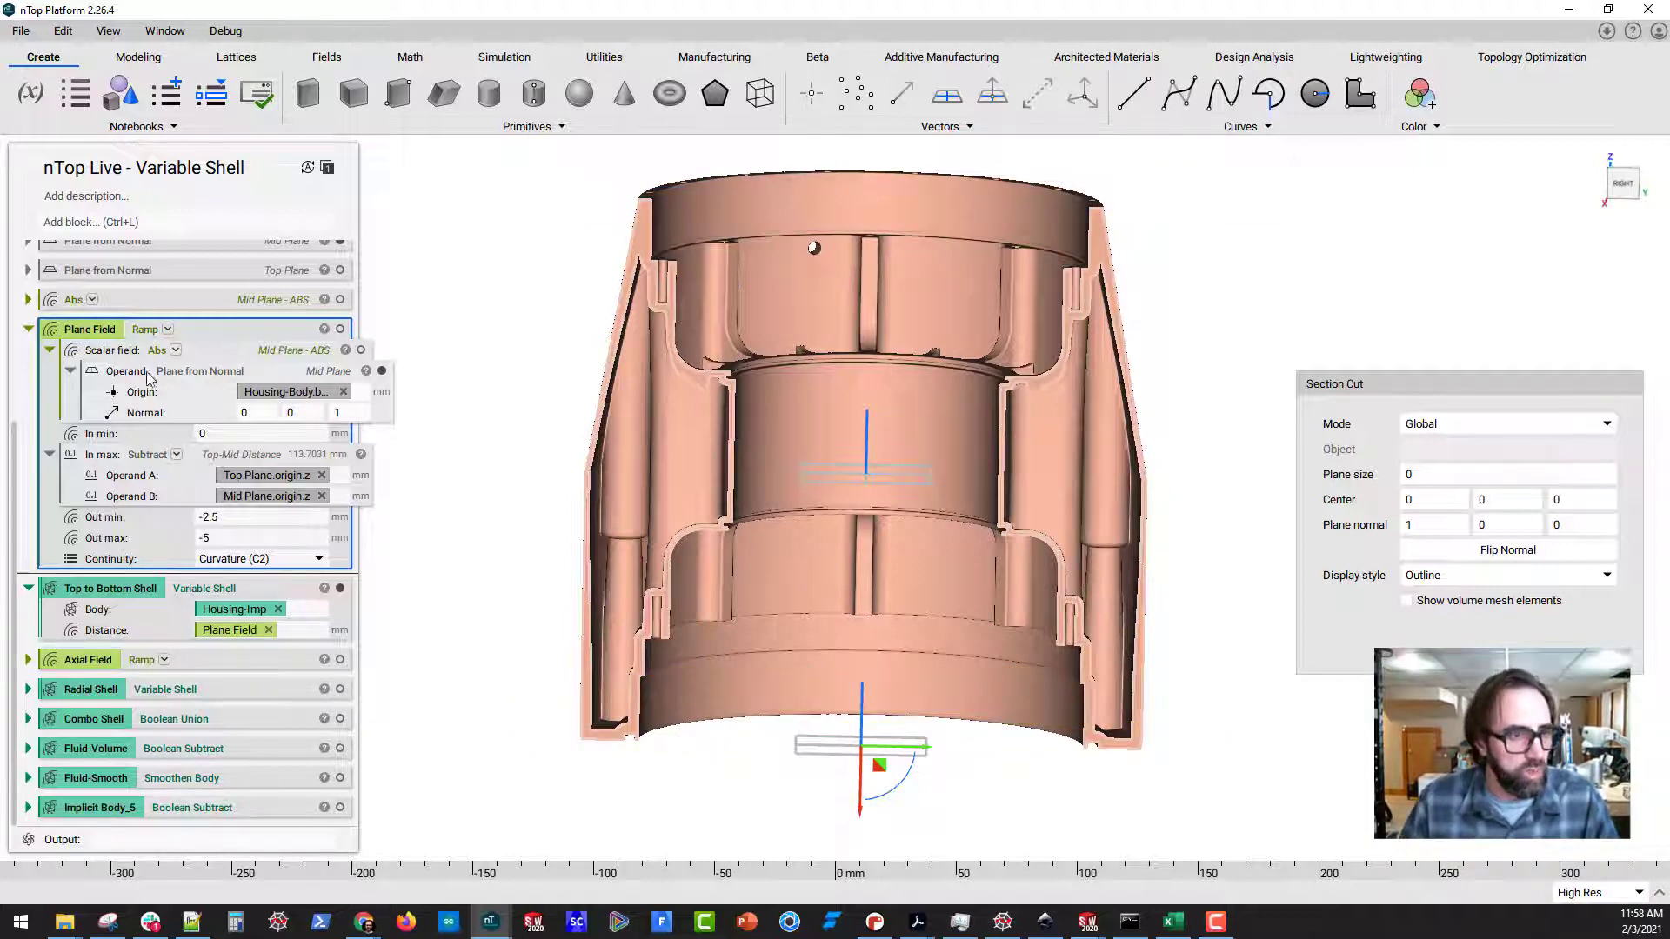
right_click_drag(870, 496, 904, 644)
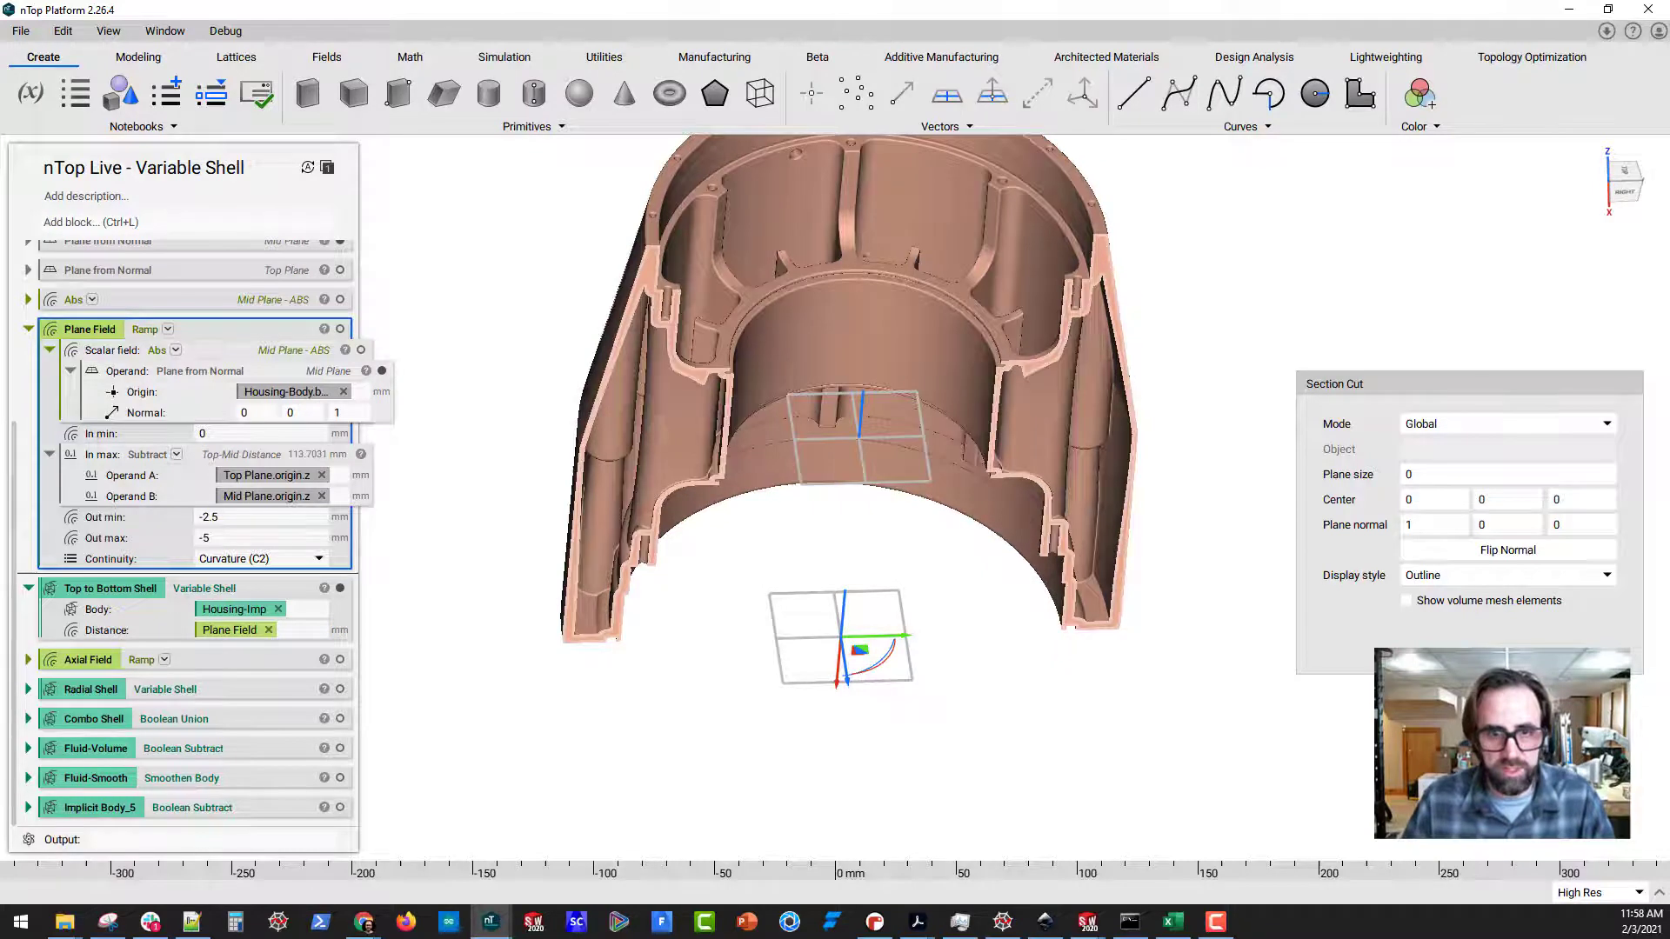
mouse_move(832, 246)
left_mouse_down()
mouse_move(687, 417)
mouse_move(1001, 331)
mouse_move(741, 310)
left_mouse_up()
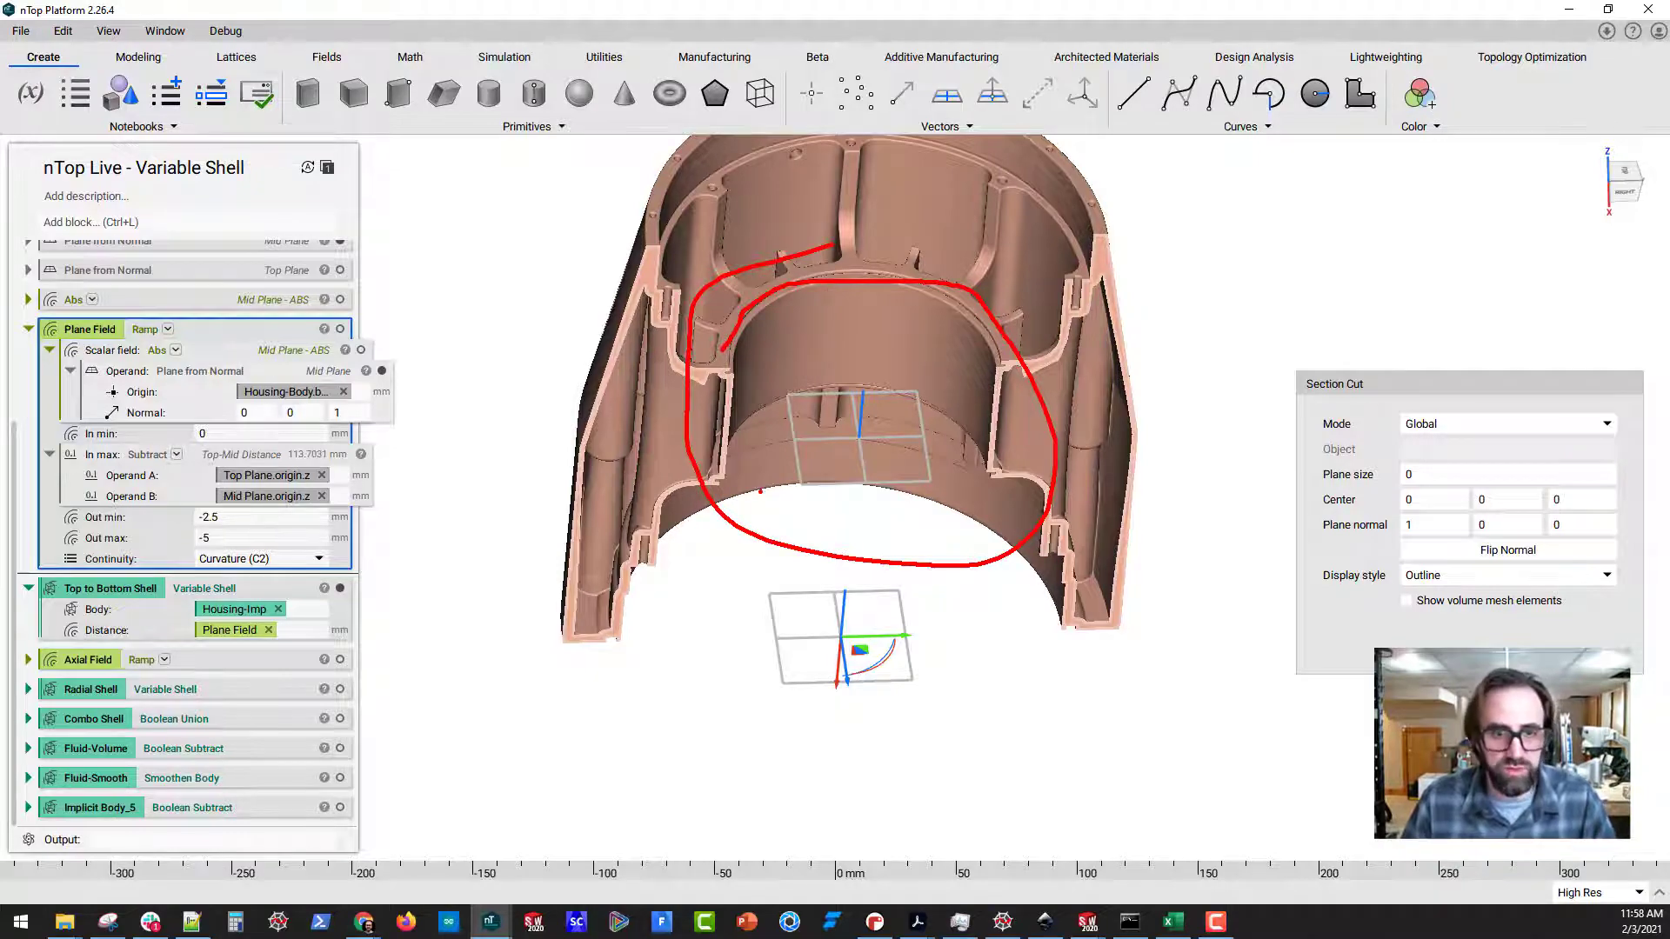
key("Escape")
mouse_move(835, 409)
right_mouse_down()
mouse_move(865, 397)
mouse_move(715, 461)
mouse_move(712, 374)
mouse_move(697, 403)
mouse_move(775, 421)
mouse_move(685, 453)
right_mouse_up()
scroll(716, 461, "up", 3)
scroll(687, 452, "down", 2)
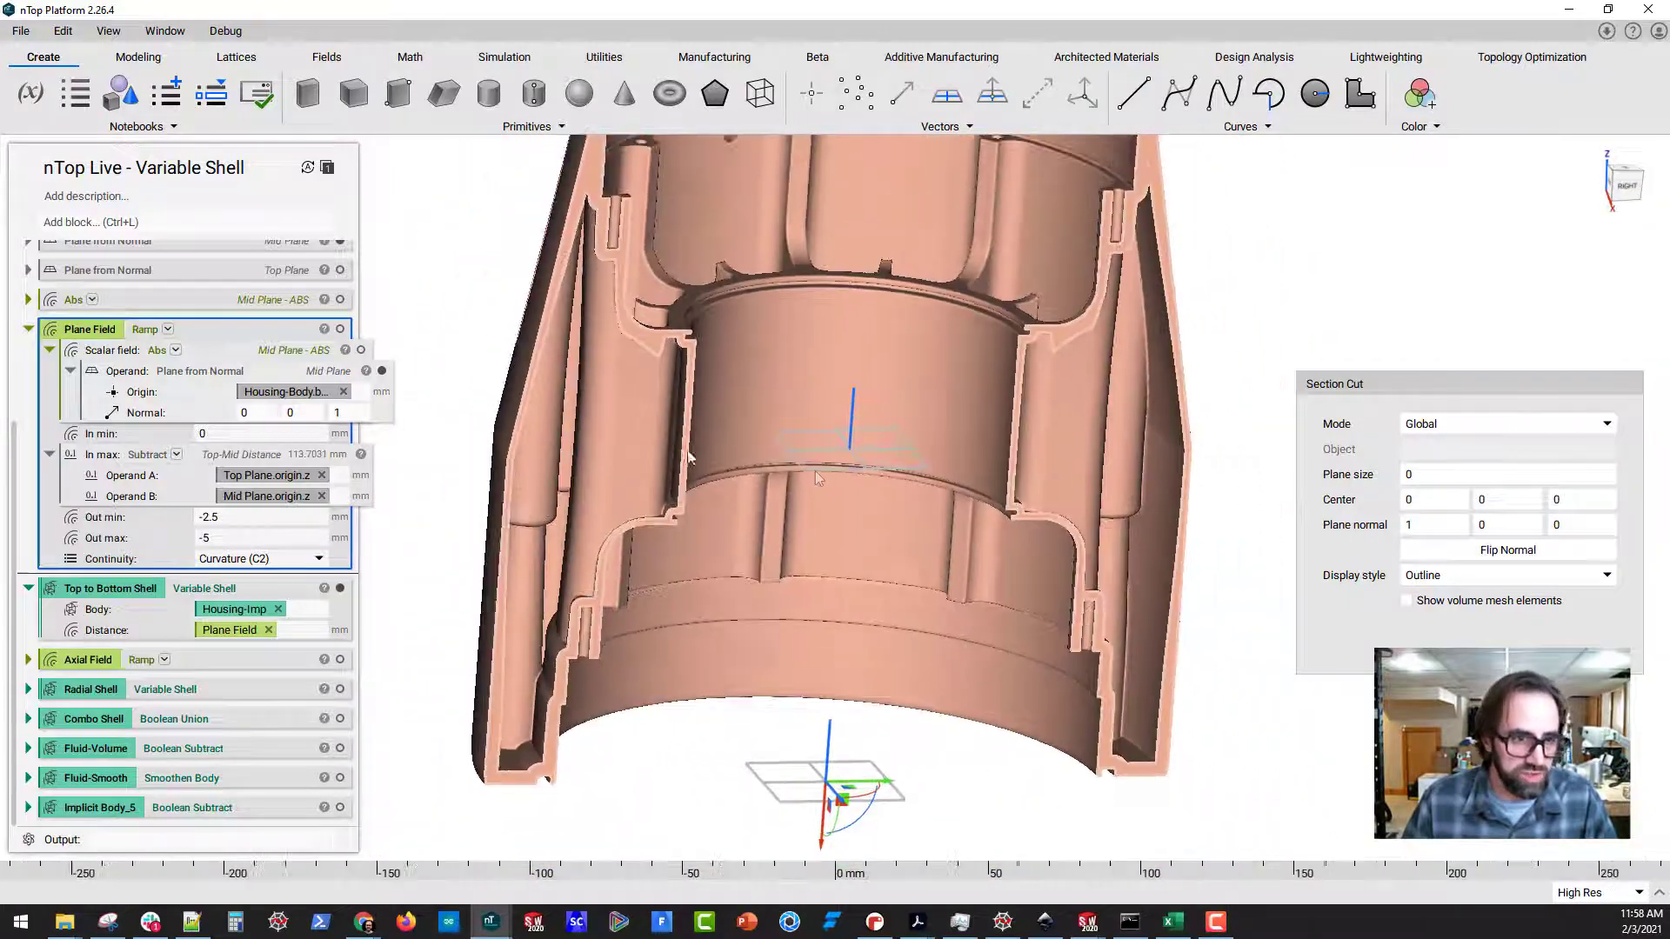
scroll(638, 520, "down", 1)
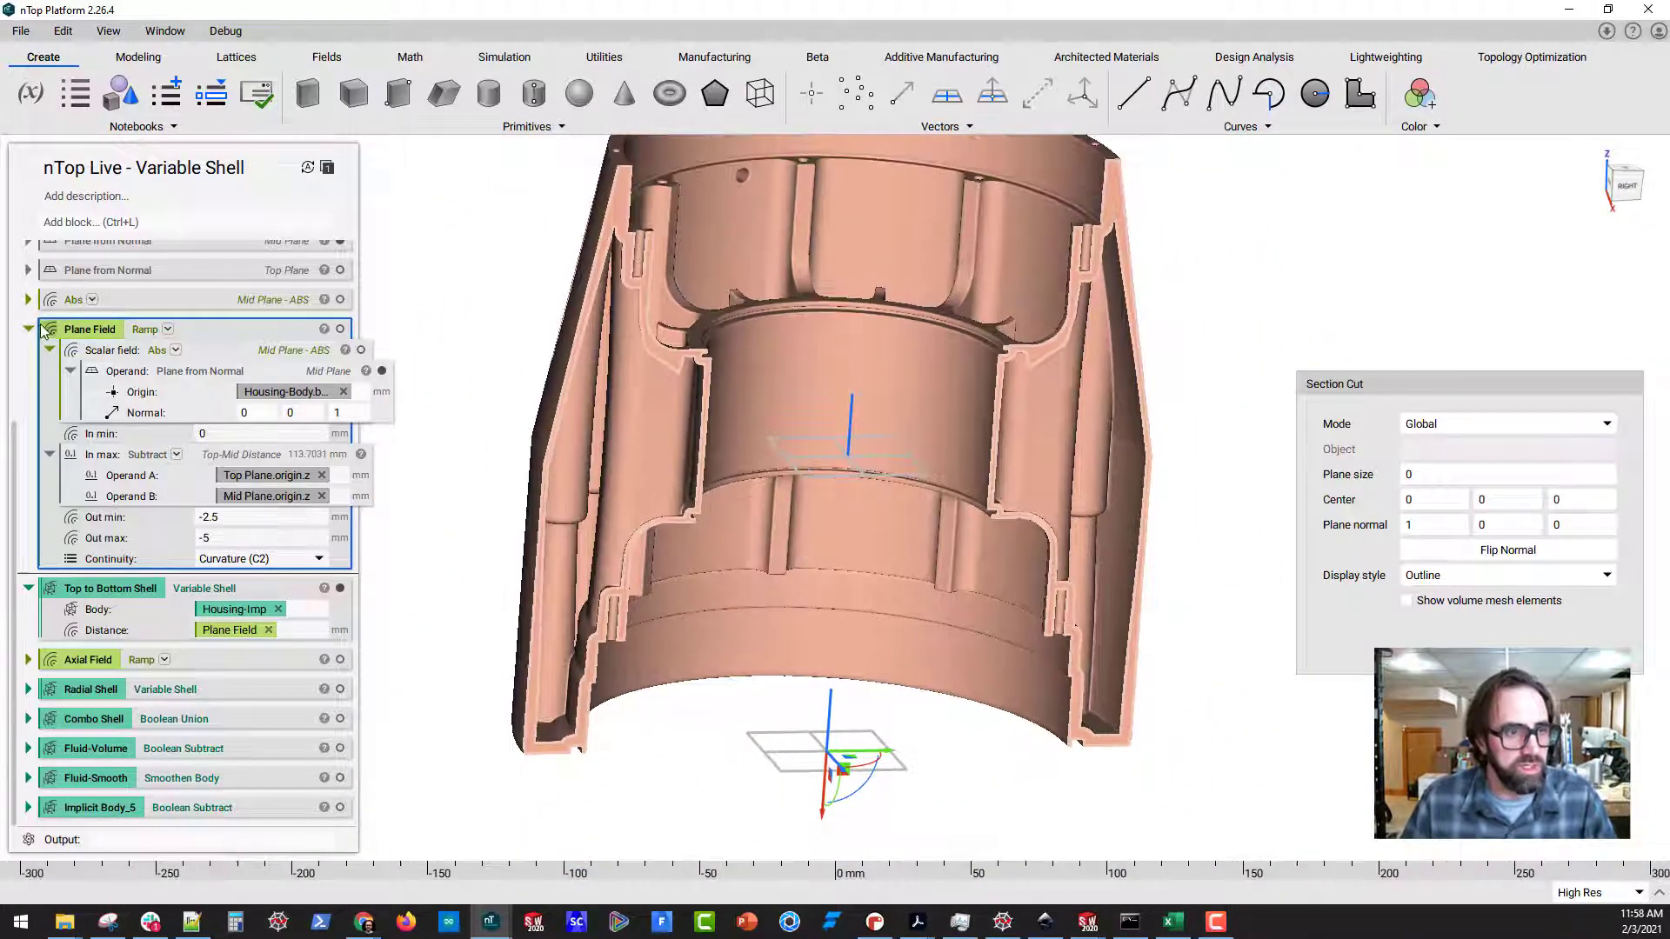
Collapse the Plane Field and Top to Bottom Shell blocks, expand Axial Field and show its scalar-field axis in the housing
left_click(30, 329)
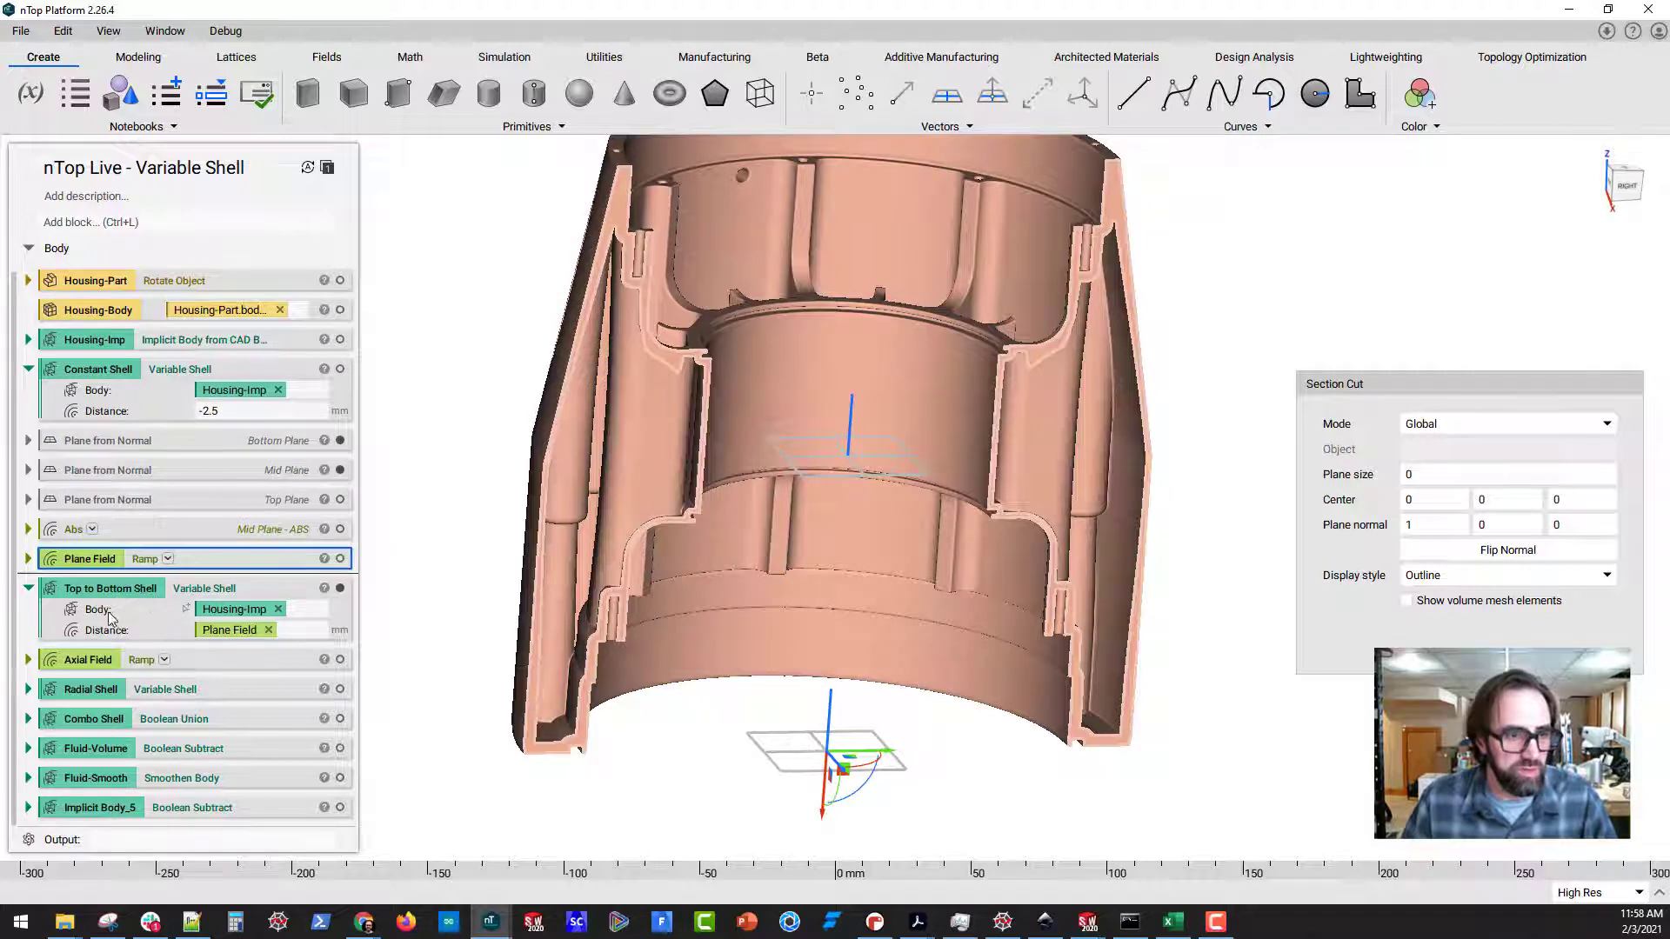
left_click(29, 589)
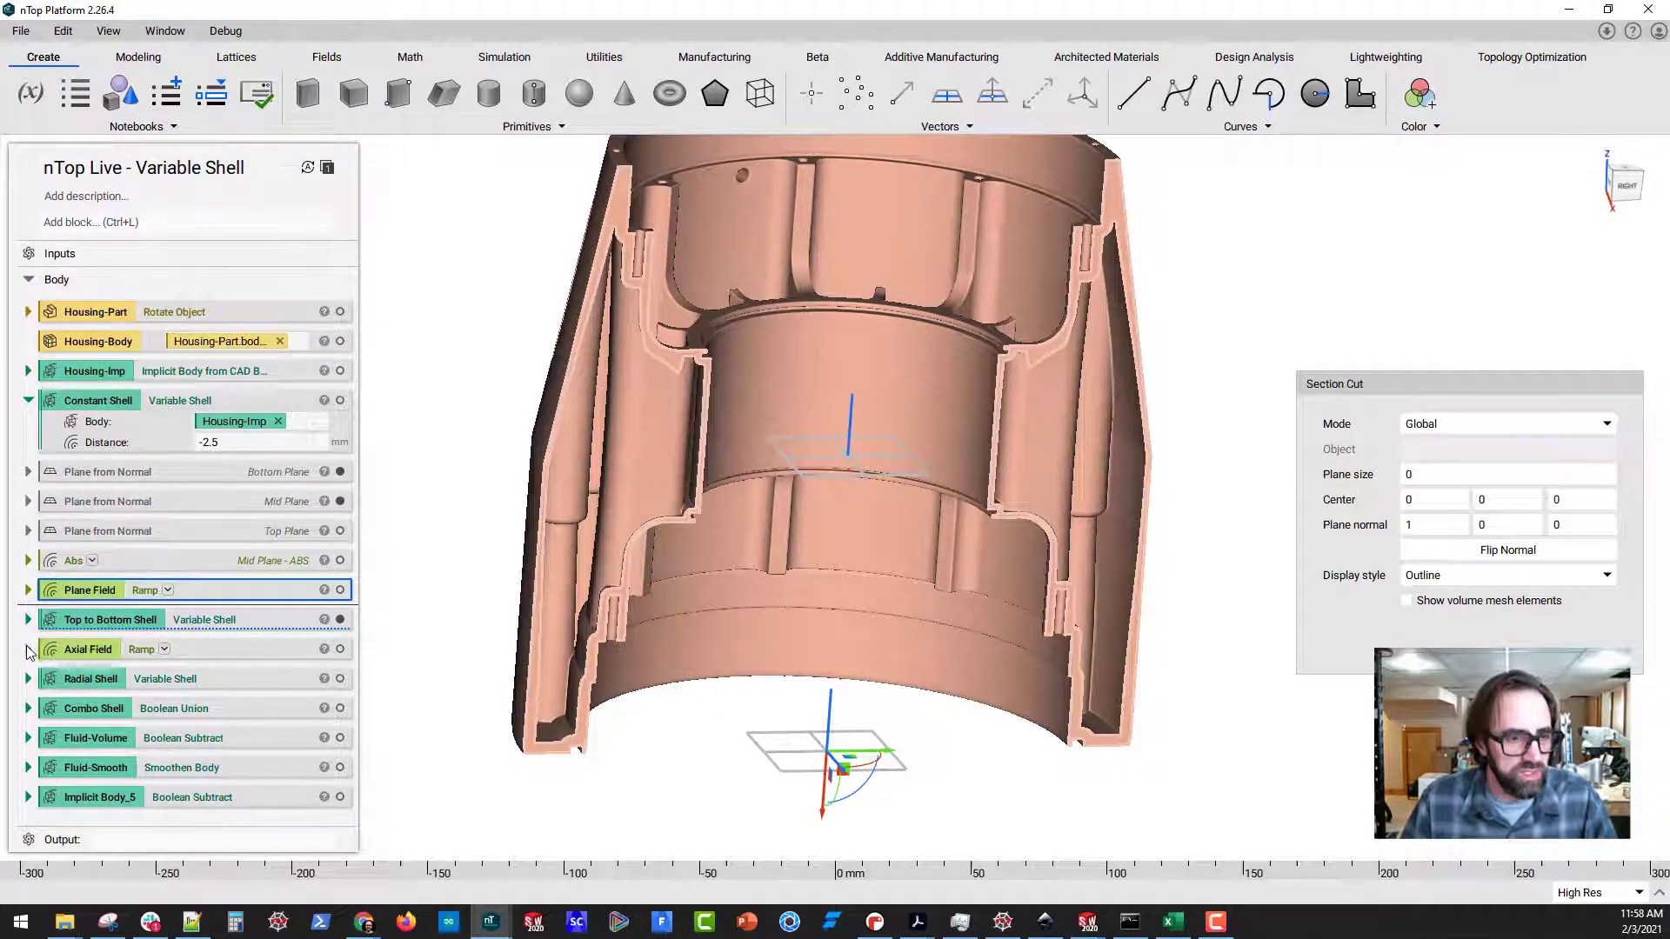
left_click(27, 649)
scroll(217, 522, "down", 2)
left_click(270, 476)
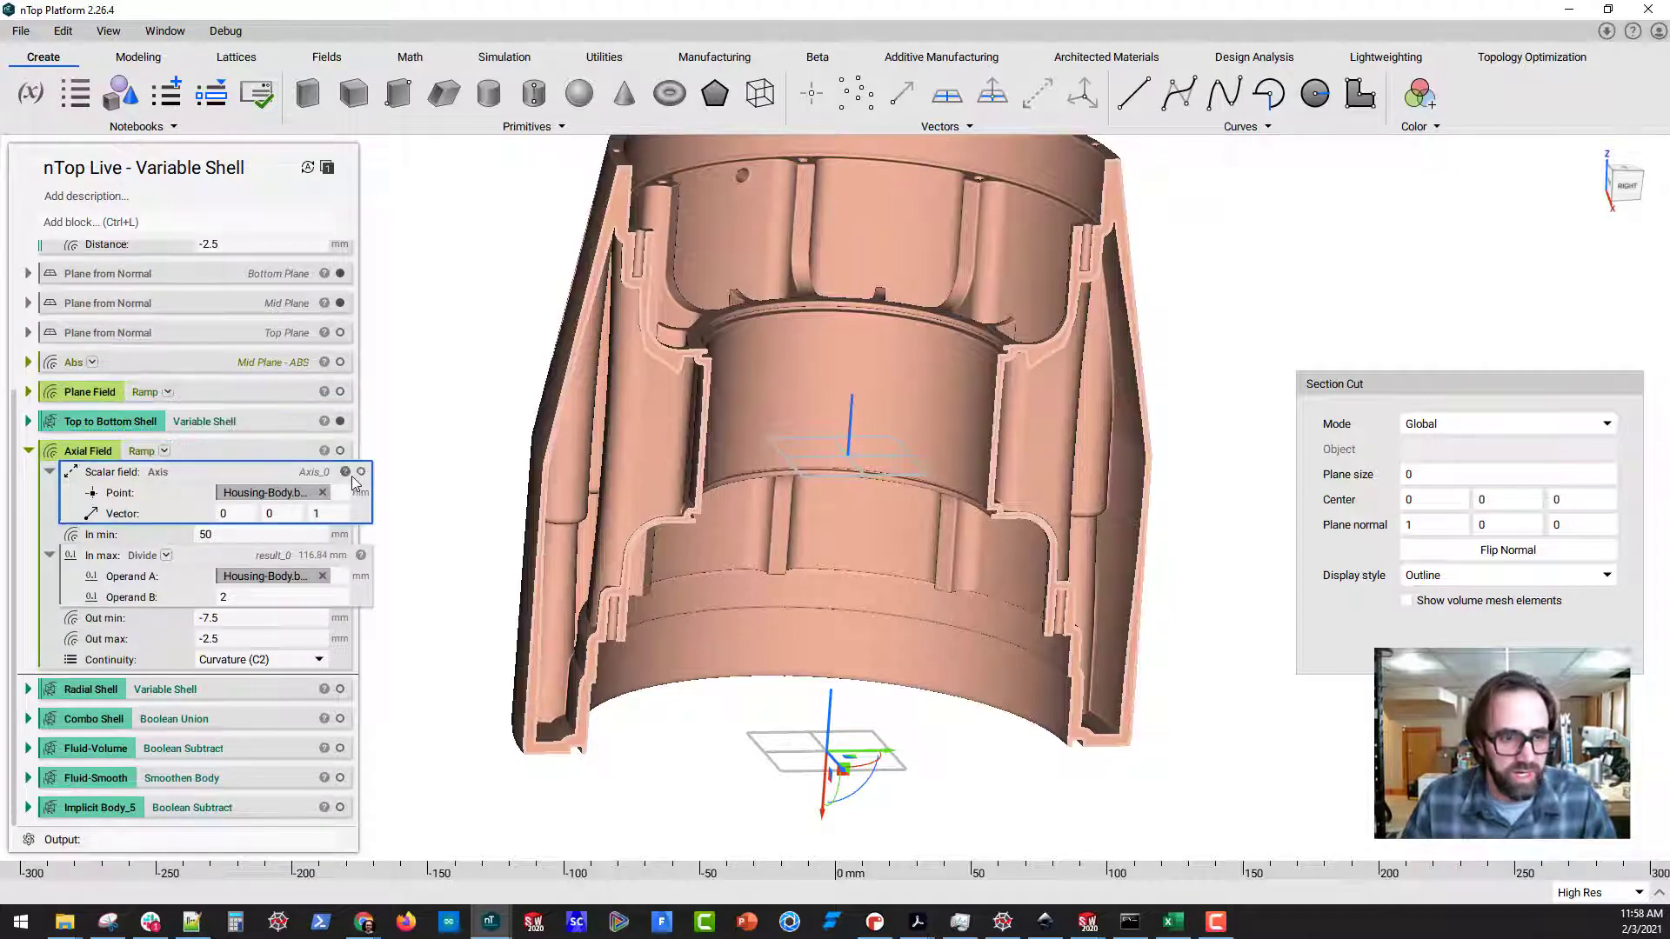
middle_click_drag(831, 644, 744, 721)
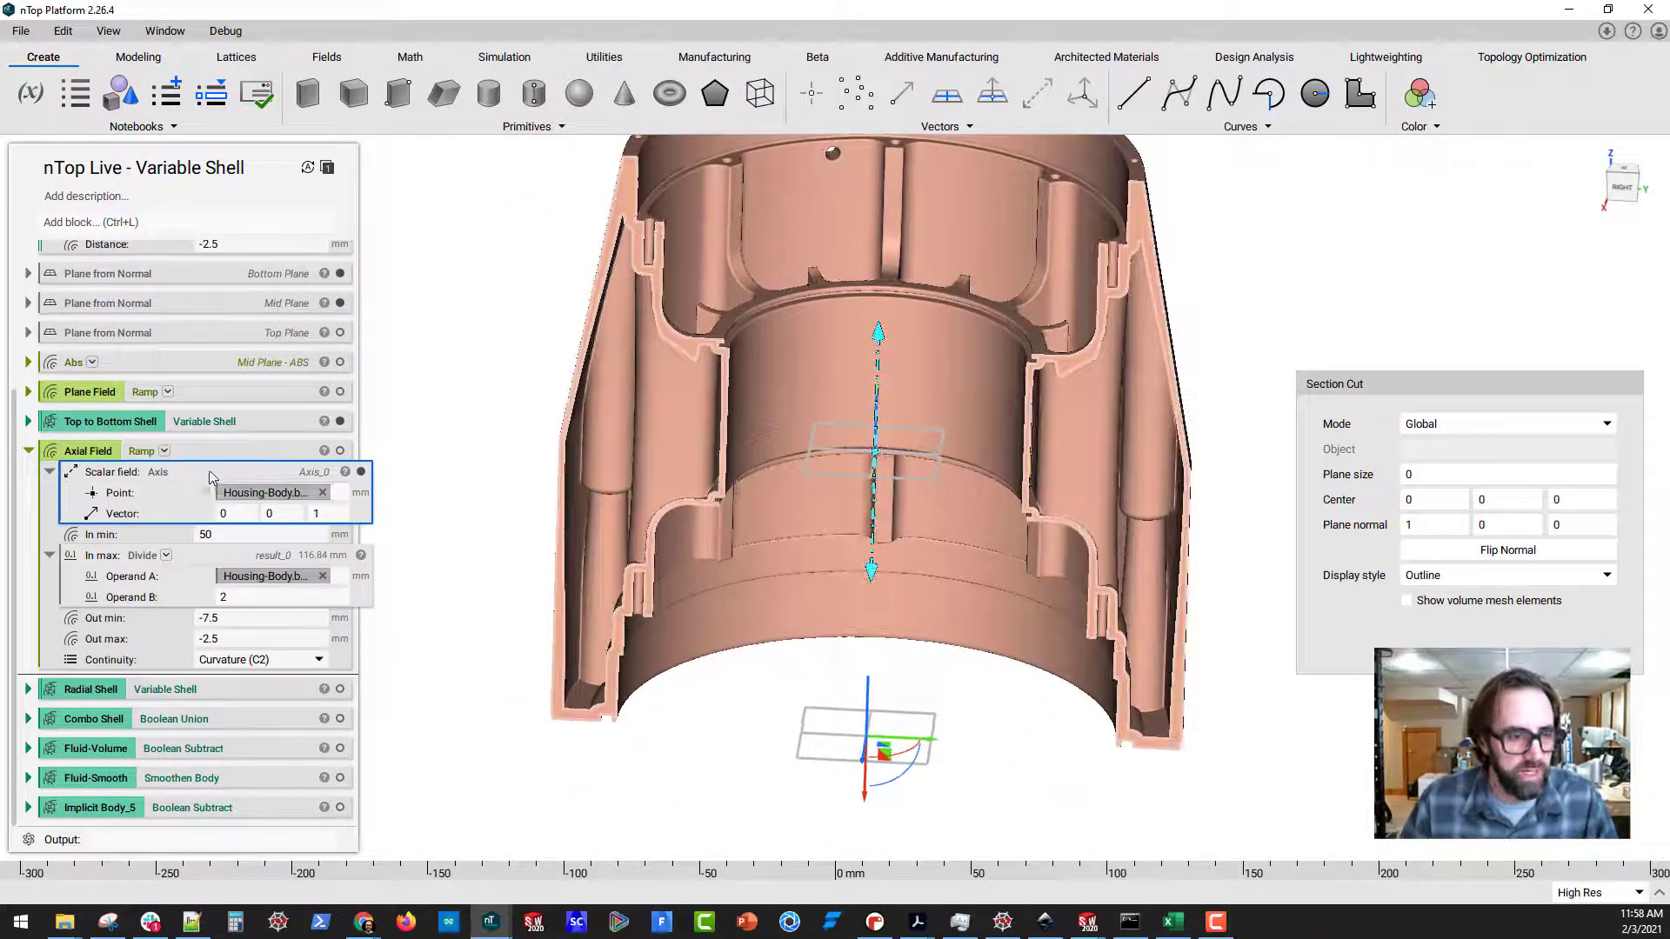
View the axis distance field on its own with Top to Bottom Shell hidden, and raise the field plane to about Z 114 mm
key("f")
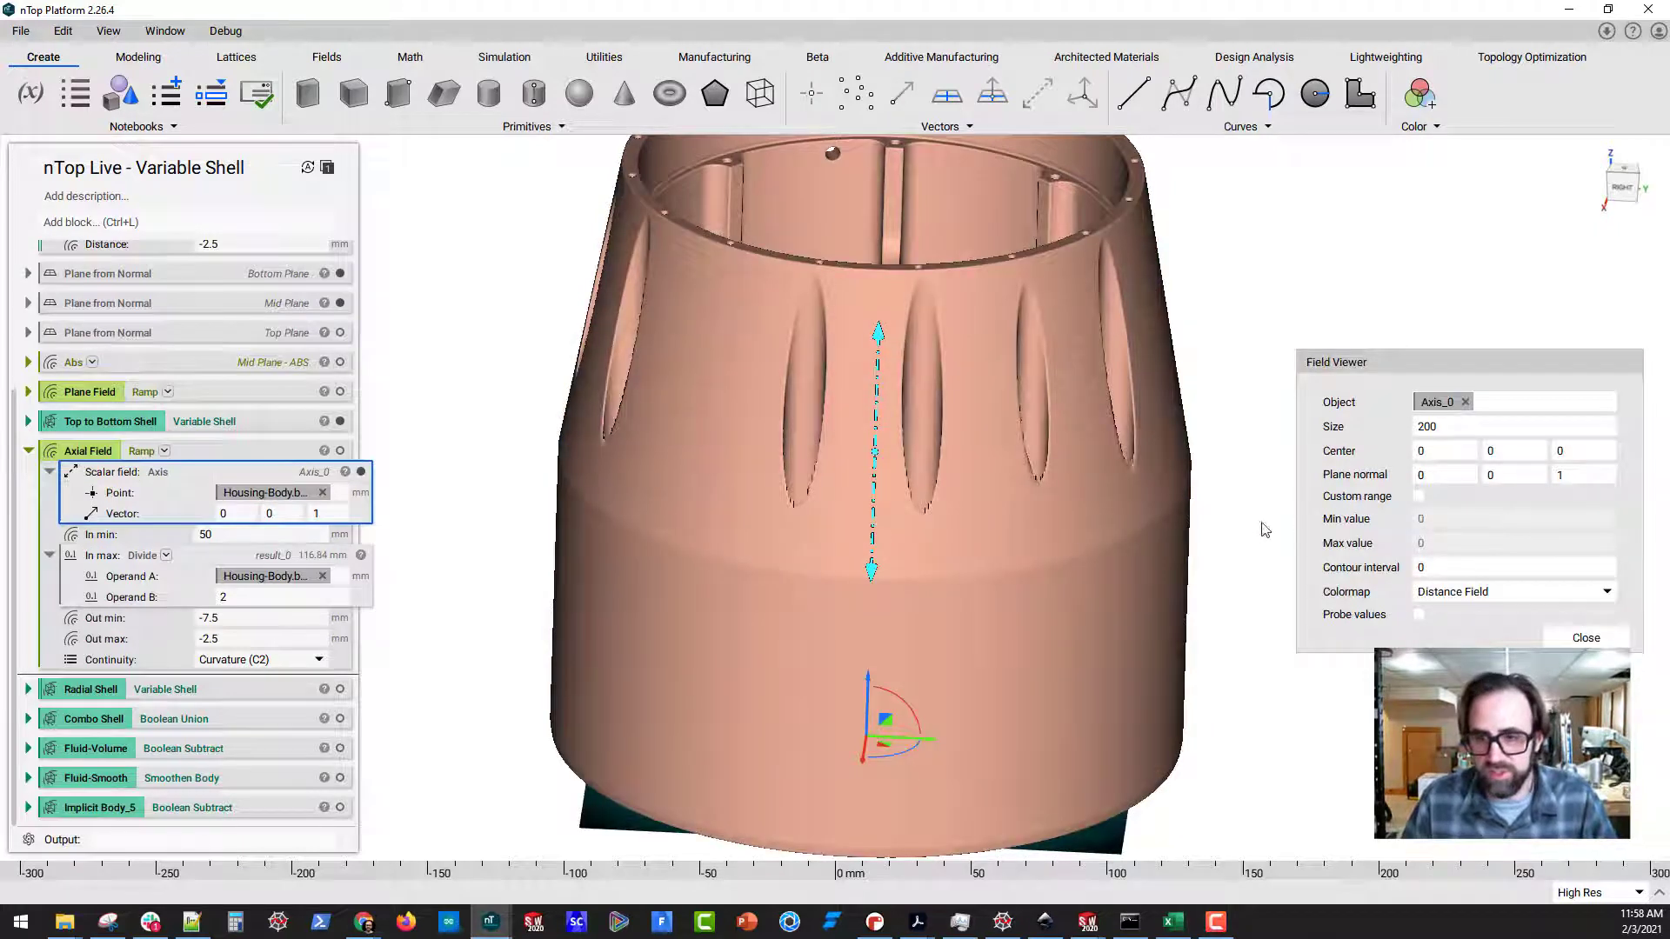
left_click(340, 421)
middle_click_drag(634, 466, 906, 676)
left_click_drag(863, 682, 892, 402)
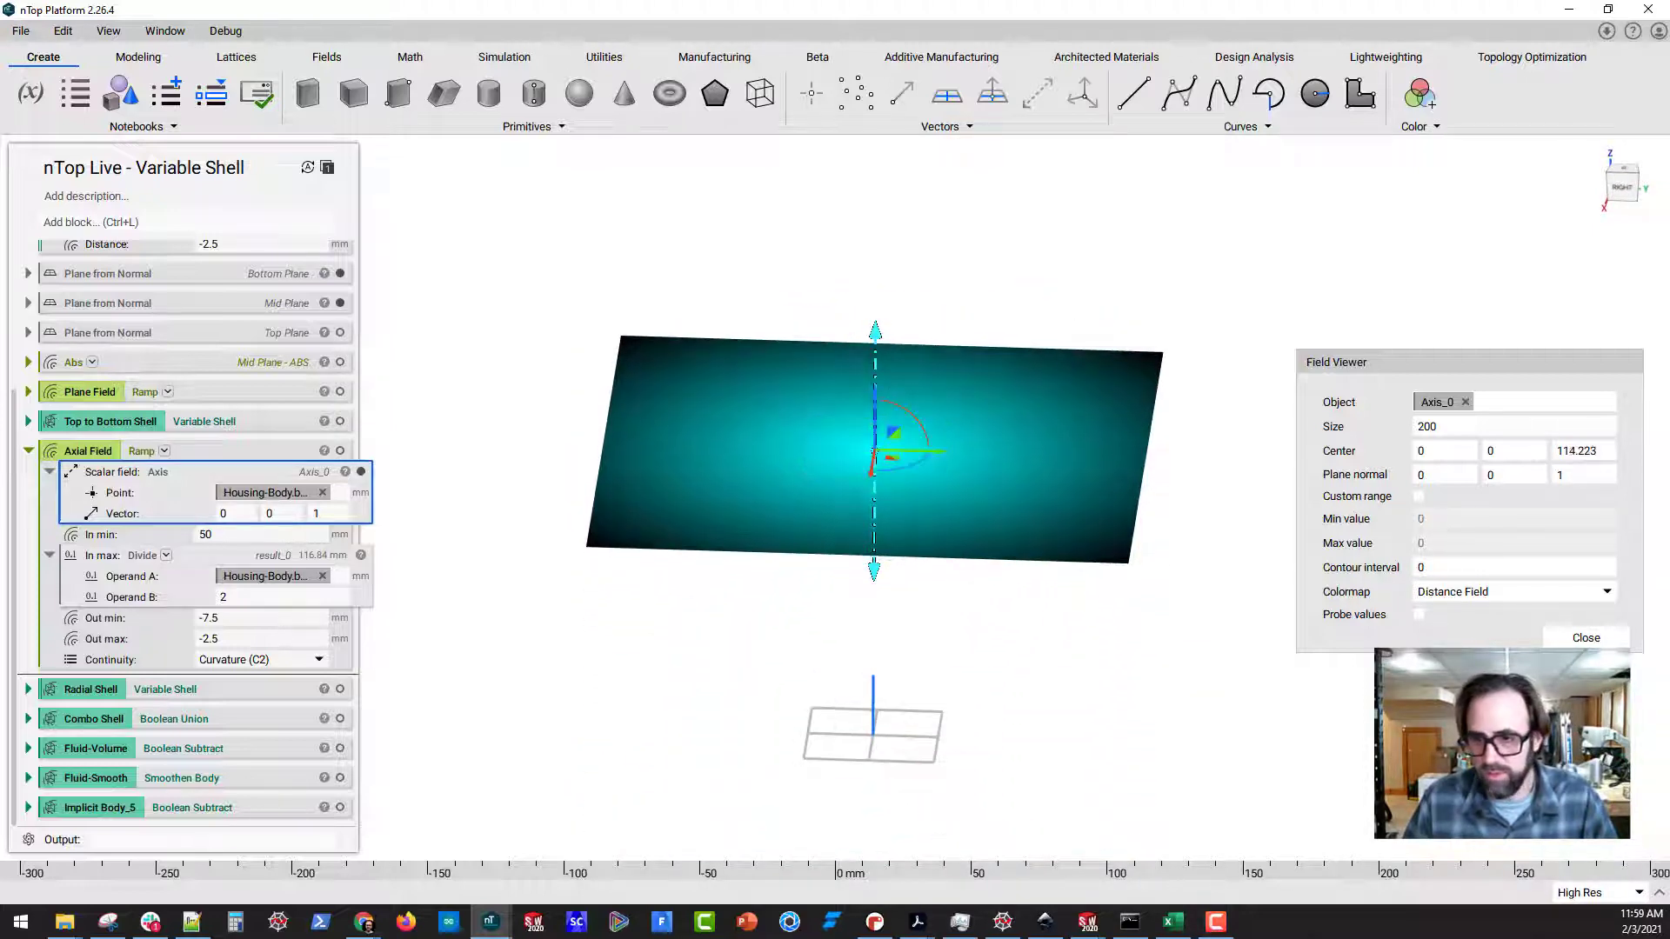
Set the field display to a contour interval of 1 with the Turbo colormap and enable probe values
left_click(1392, 567)
type("1")
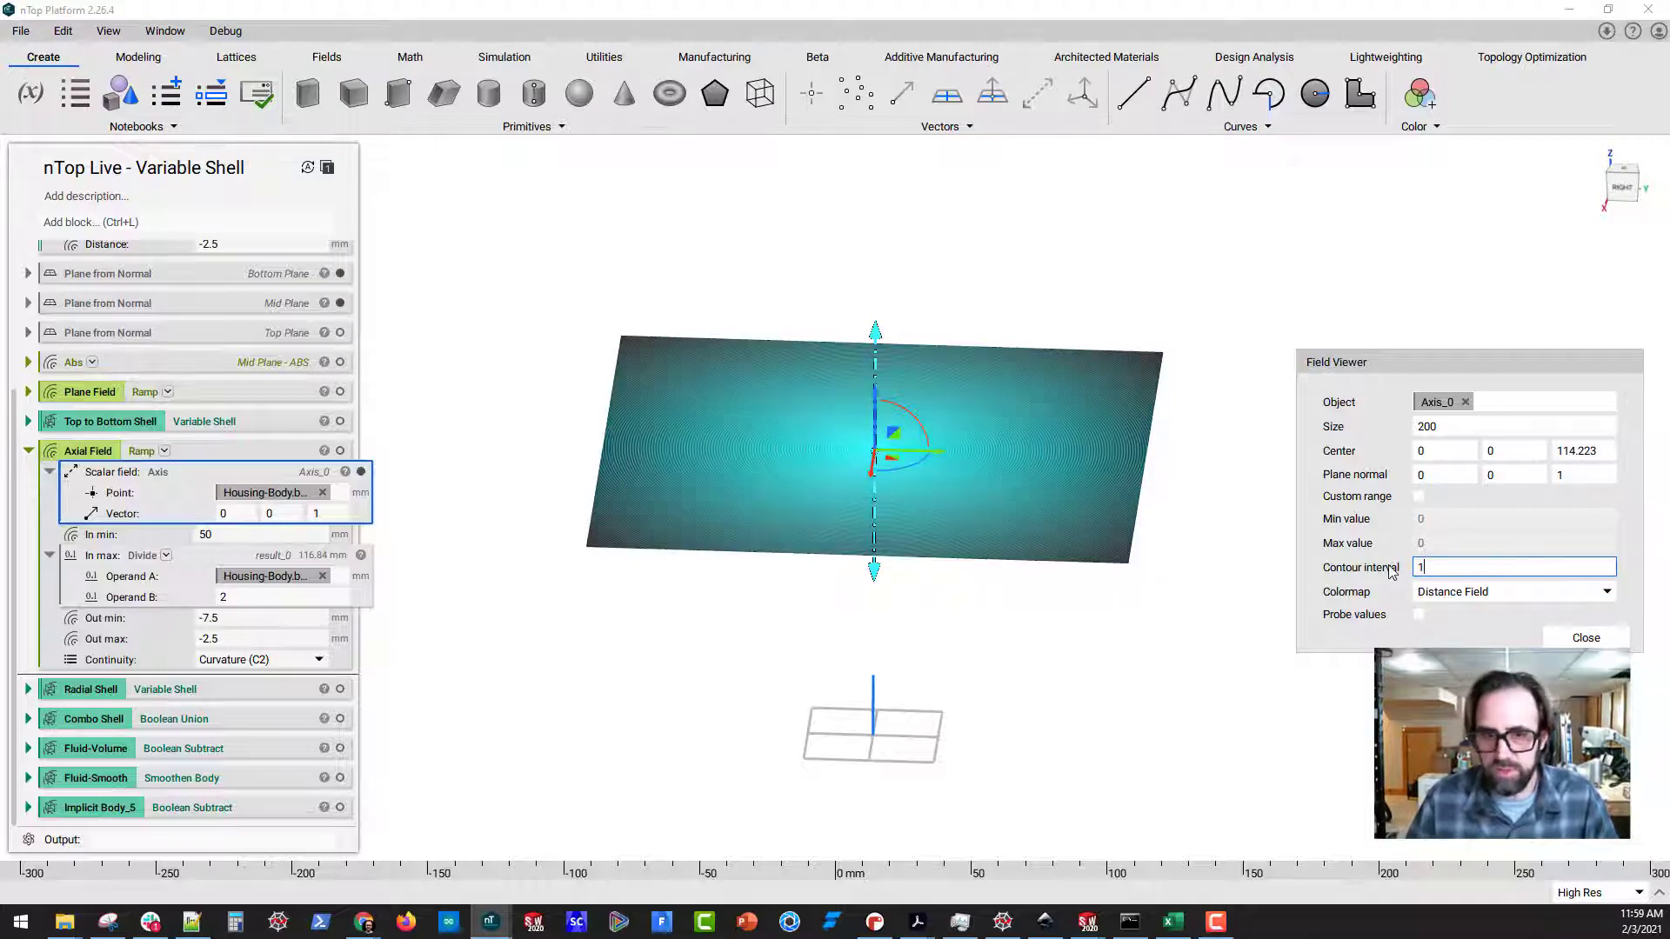
left_click(1437, 600)
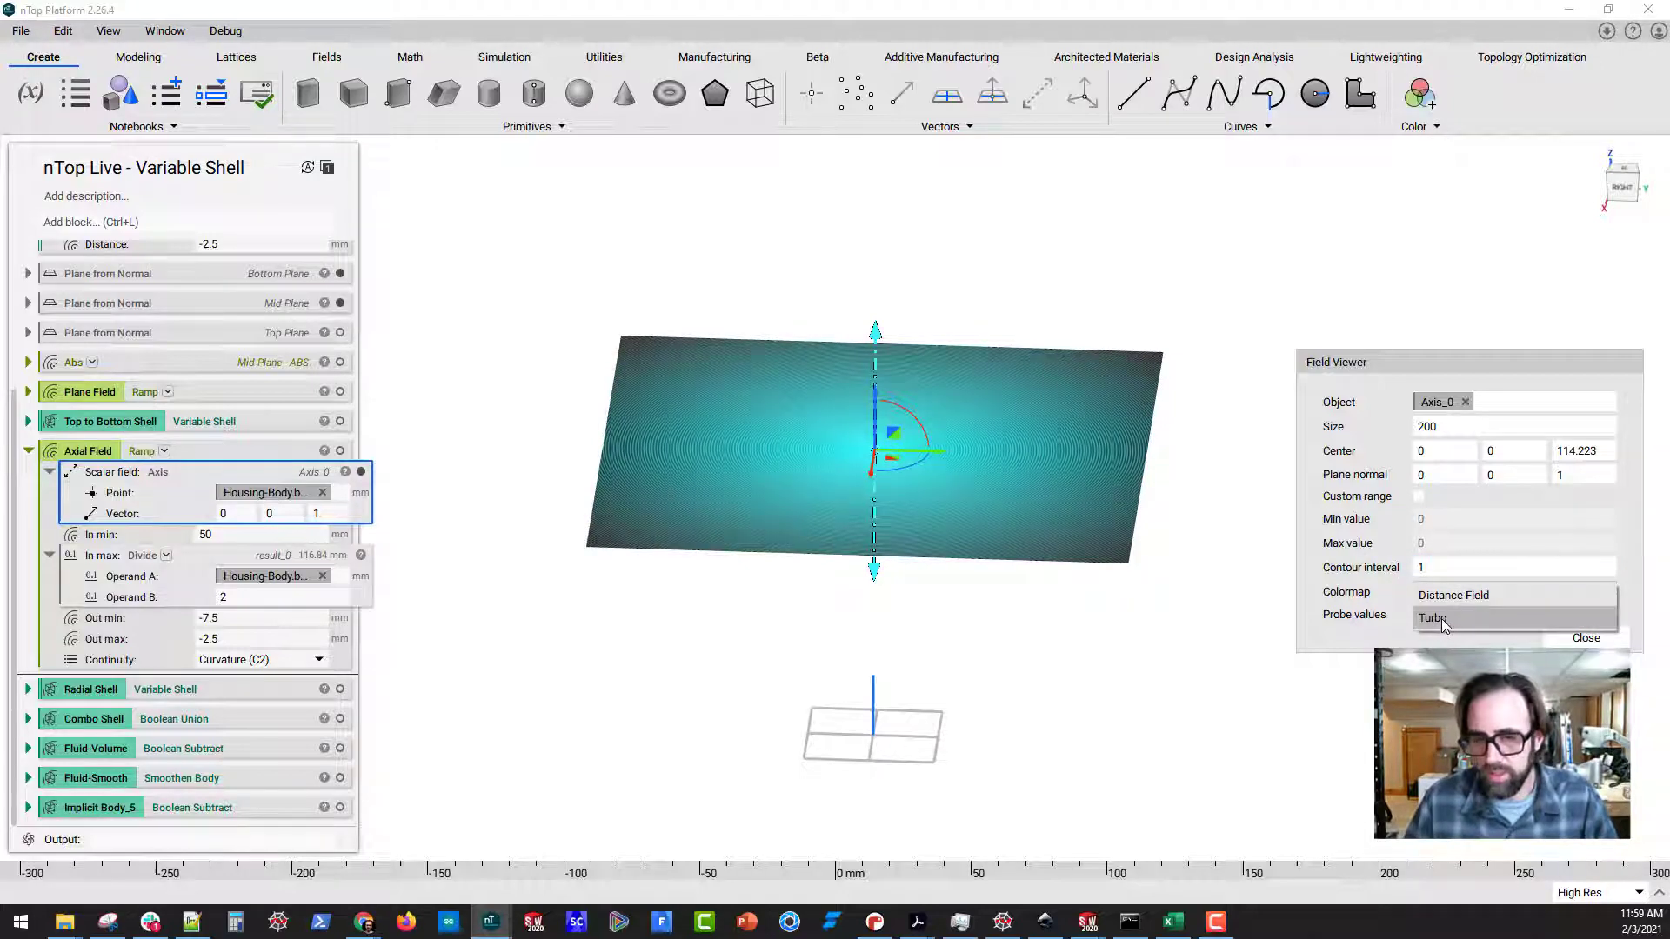
left_click(1442, 619)
scroll(913, 446, "up", 5)
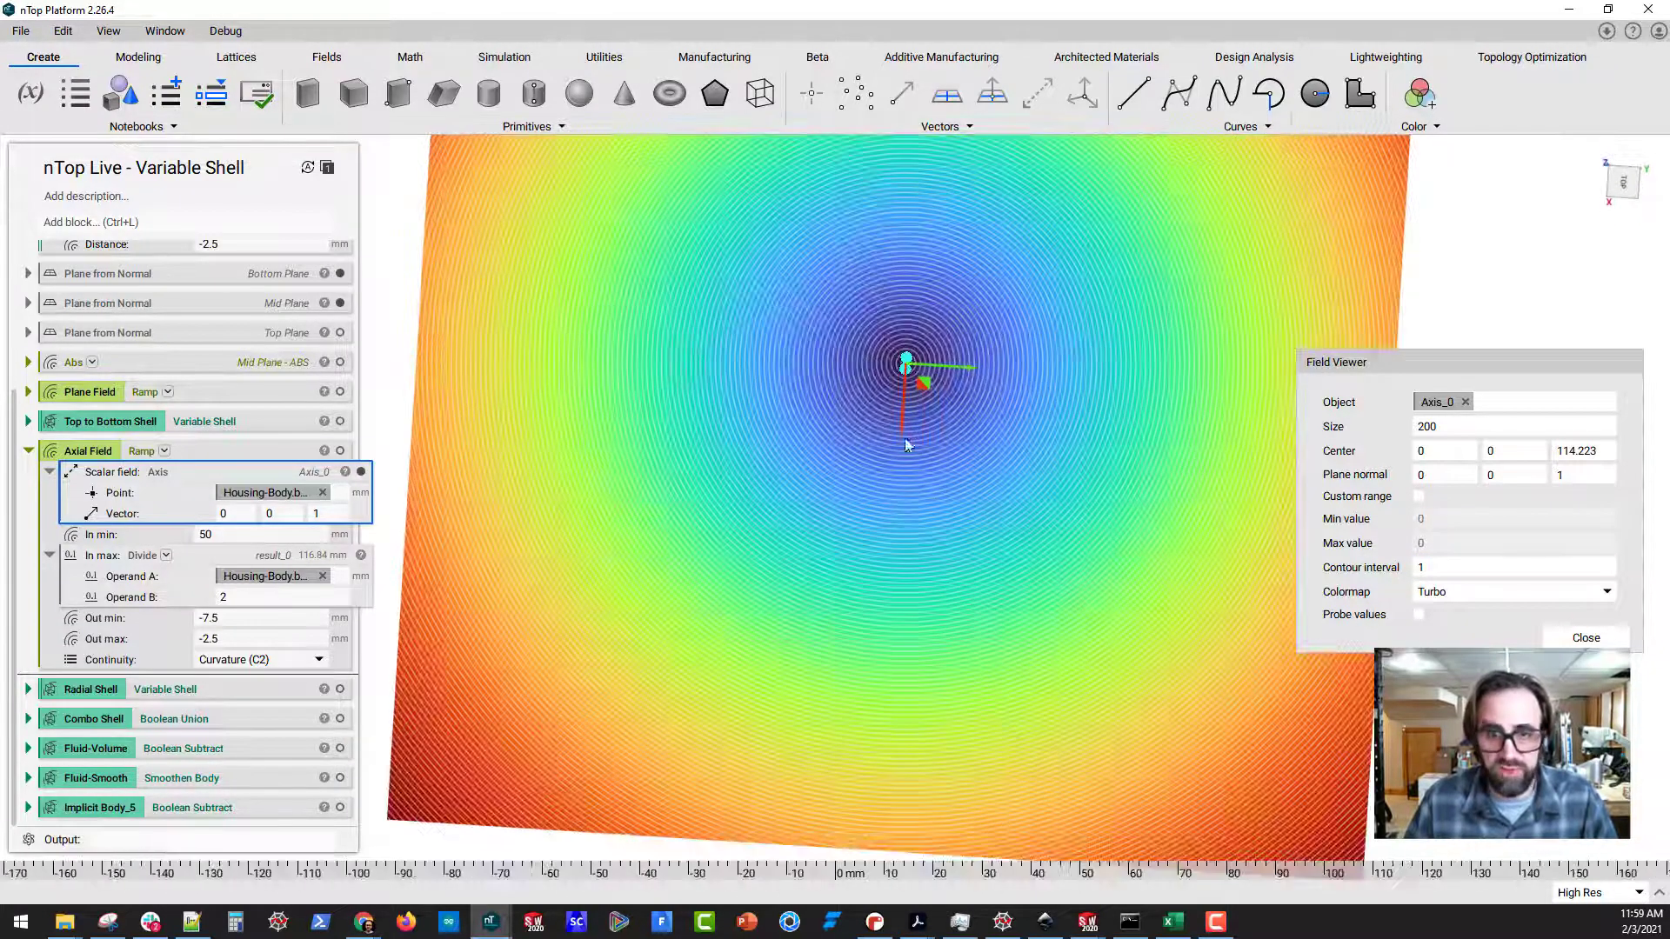
right_click_drag(906, 445, 942, 546)
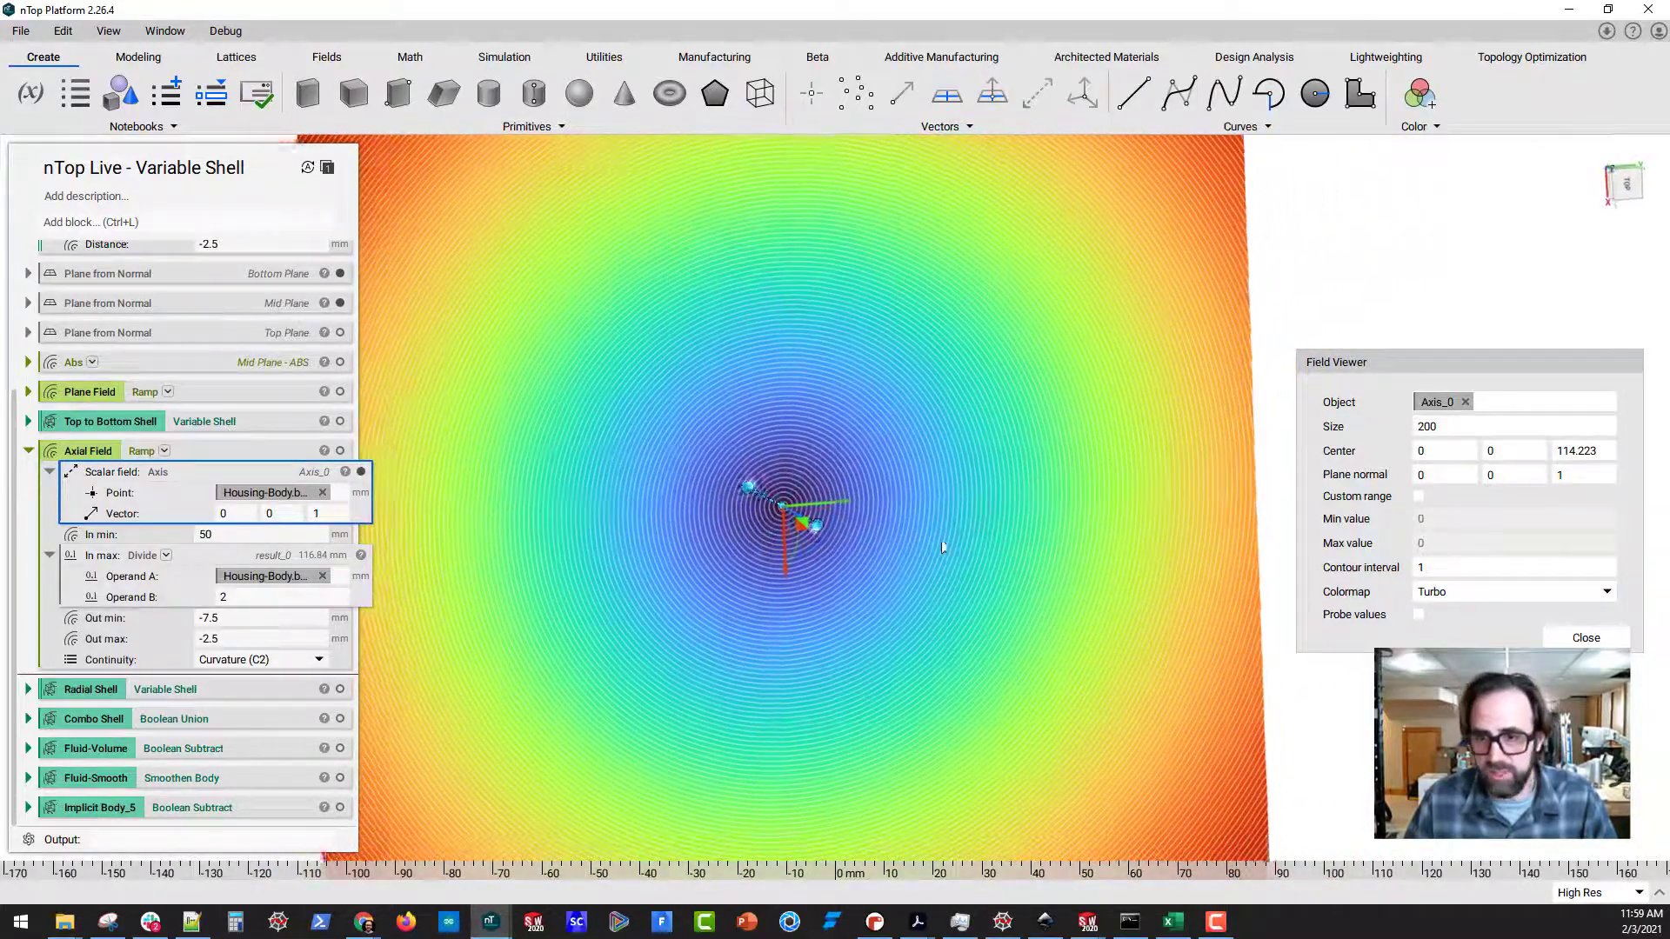
left_click(1418, 614)
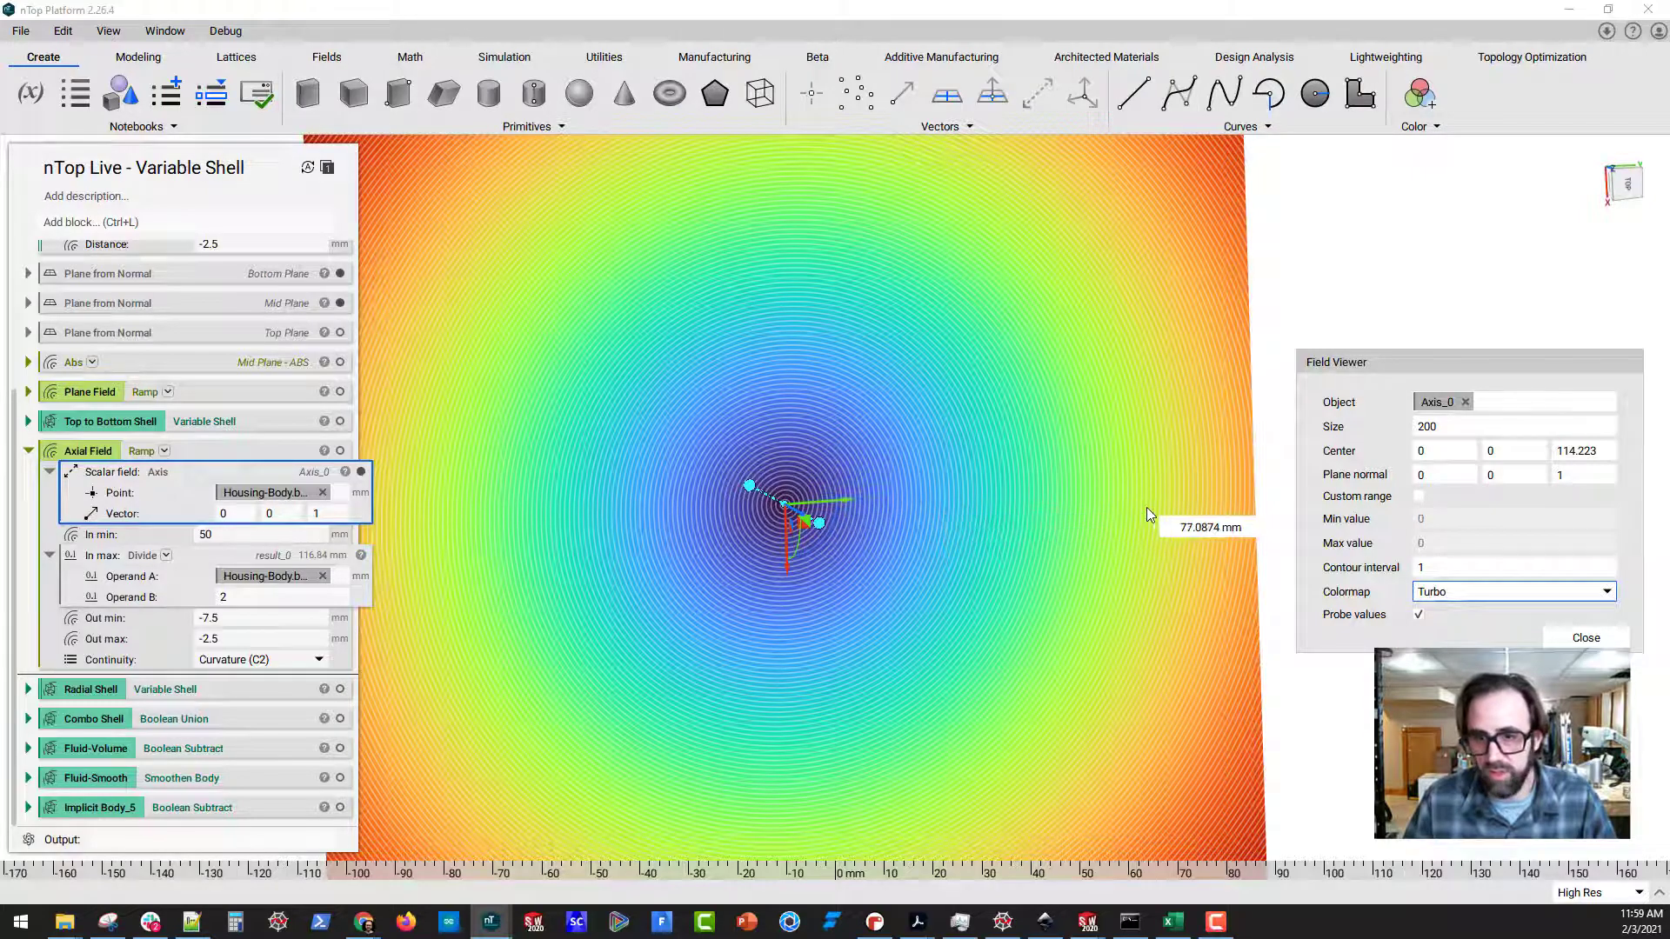
Switch the field view to the Axial Field ramp, probe its values around the axis, and collapse its scalar-field input
left_click(221, 460)
scroll(837, 557, "down", 3)
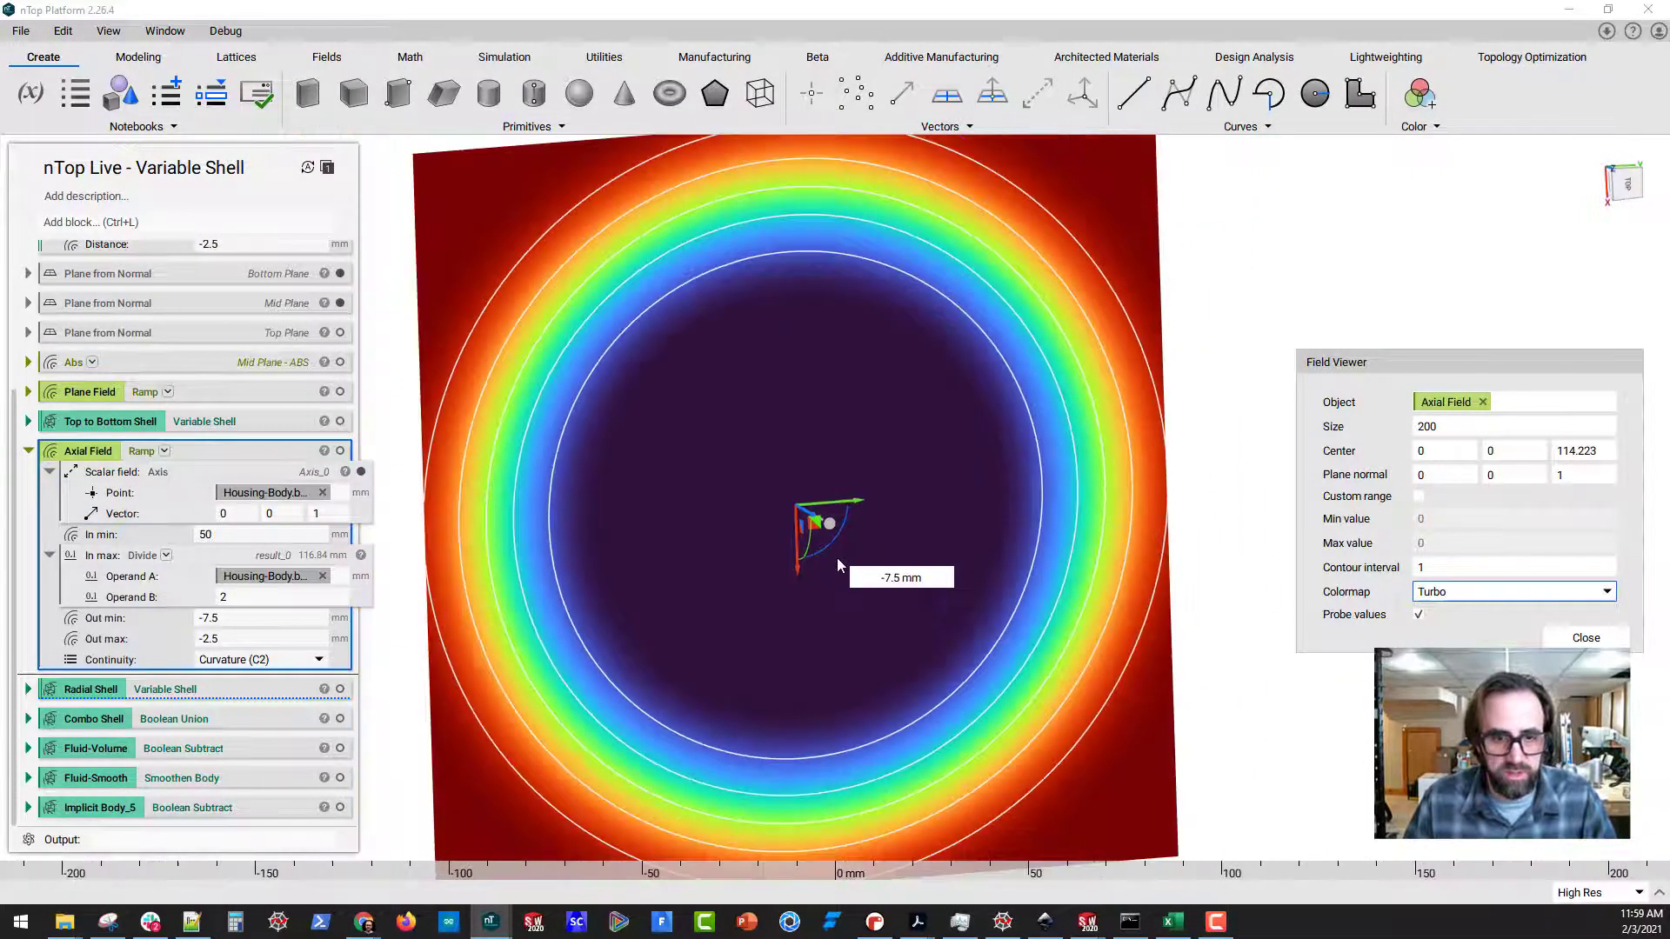
right_click_drag(851, 539, 775, 500)
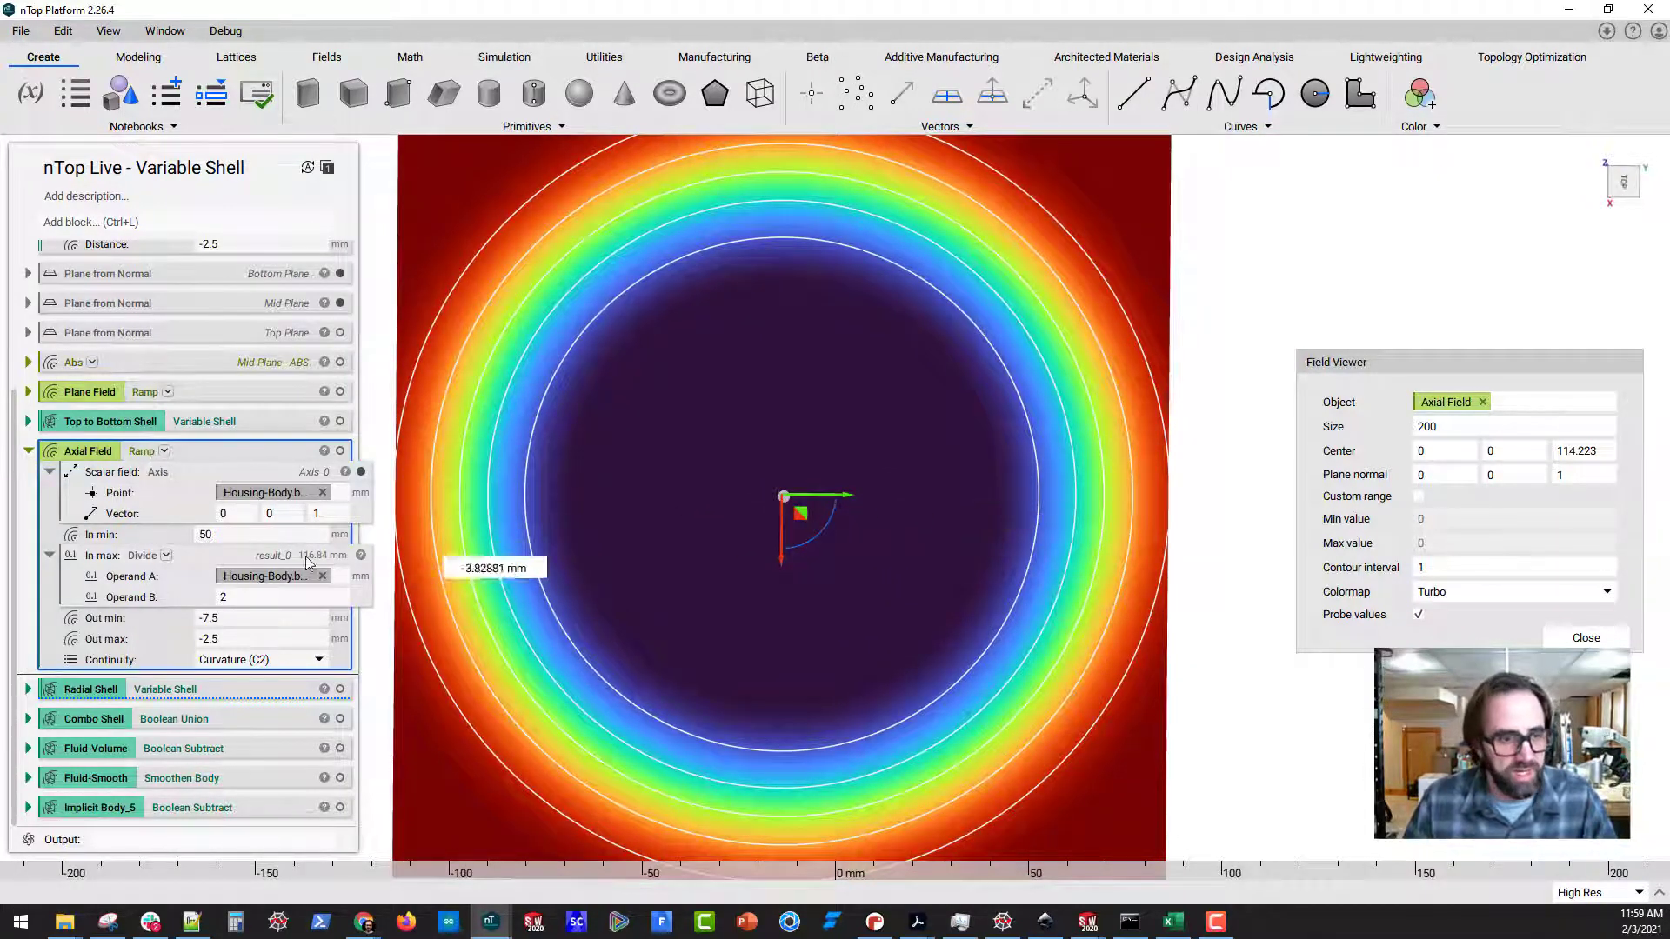
left_click(53, 472)
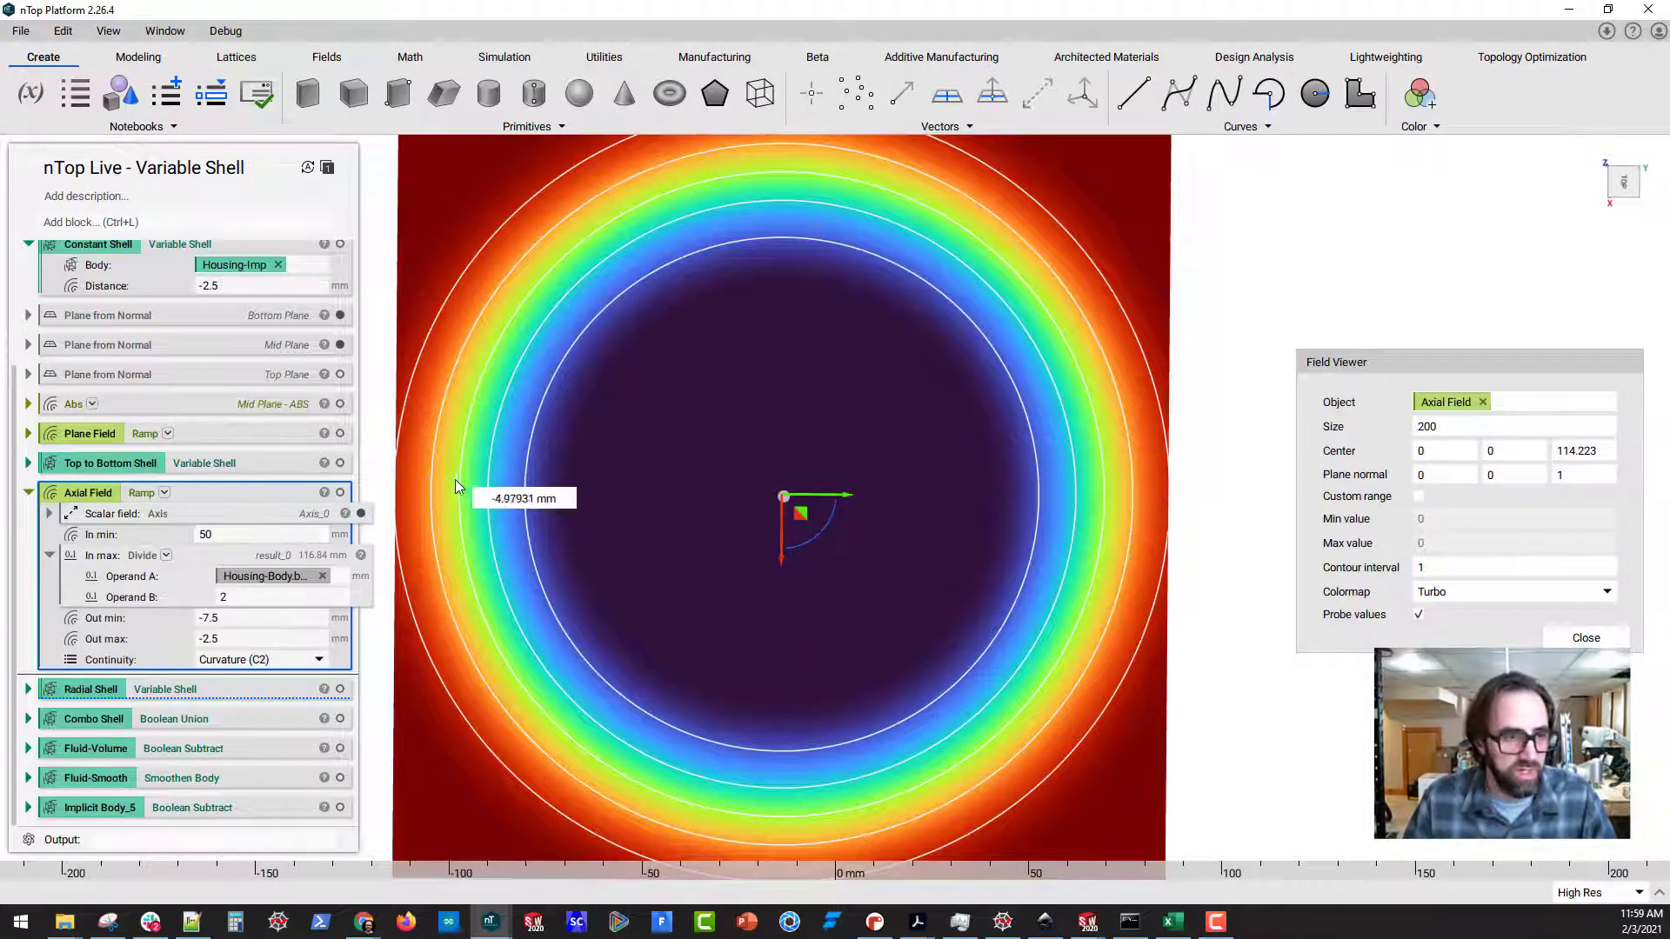
Show Housing-Body over the Axial Field contours and examine the ramp around the central bore and inner ribs
scroll(253, 471, "up", 3)
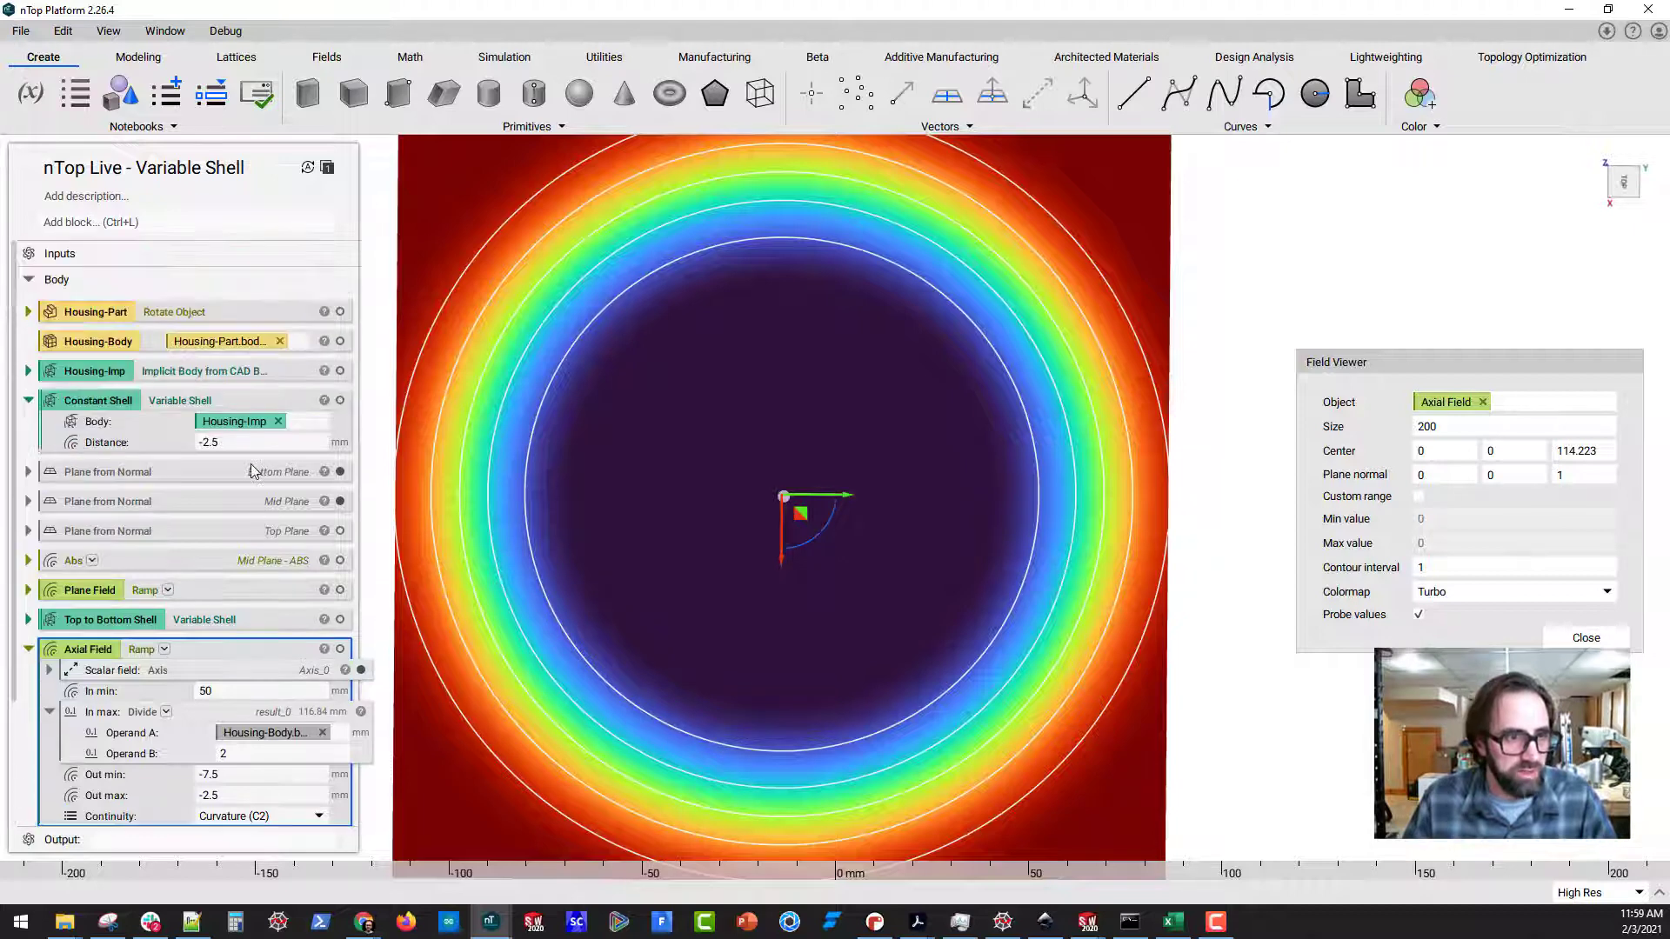
left_click(340, 341)
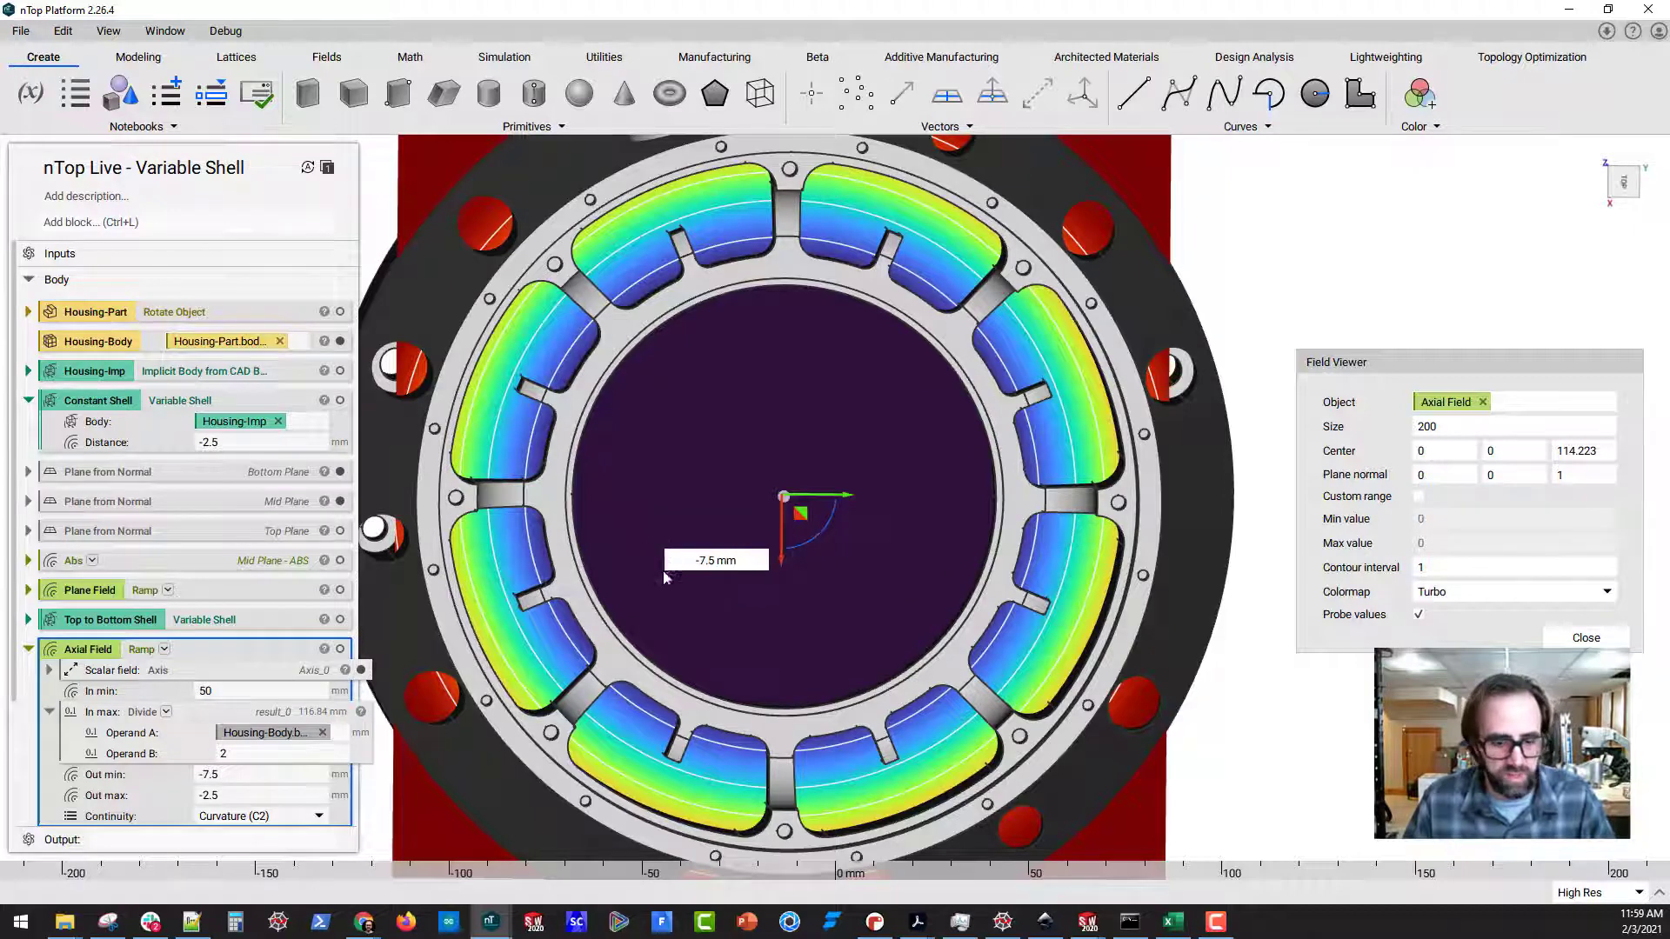
mouse_move(581, 479)
left_mouse_down()
mouse_move(515, 500)
mouse_move(590, 486)
mouse_move(676, 333)
left_mouse_up()
left_click_drag(635, 393, 742, 492)
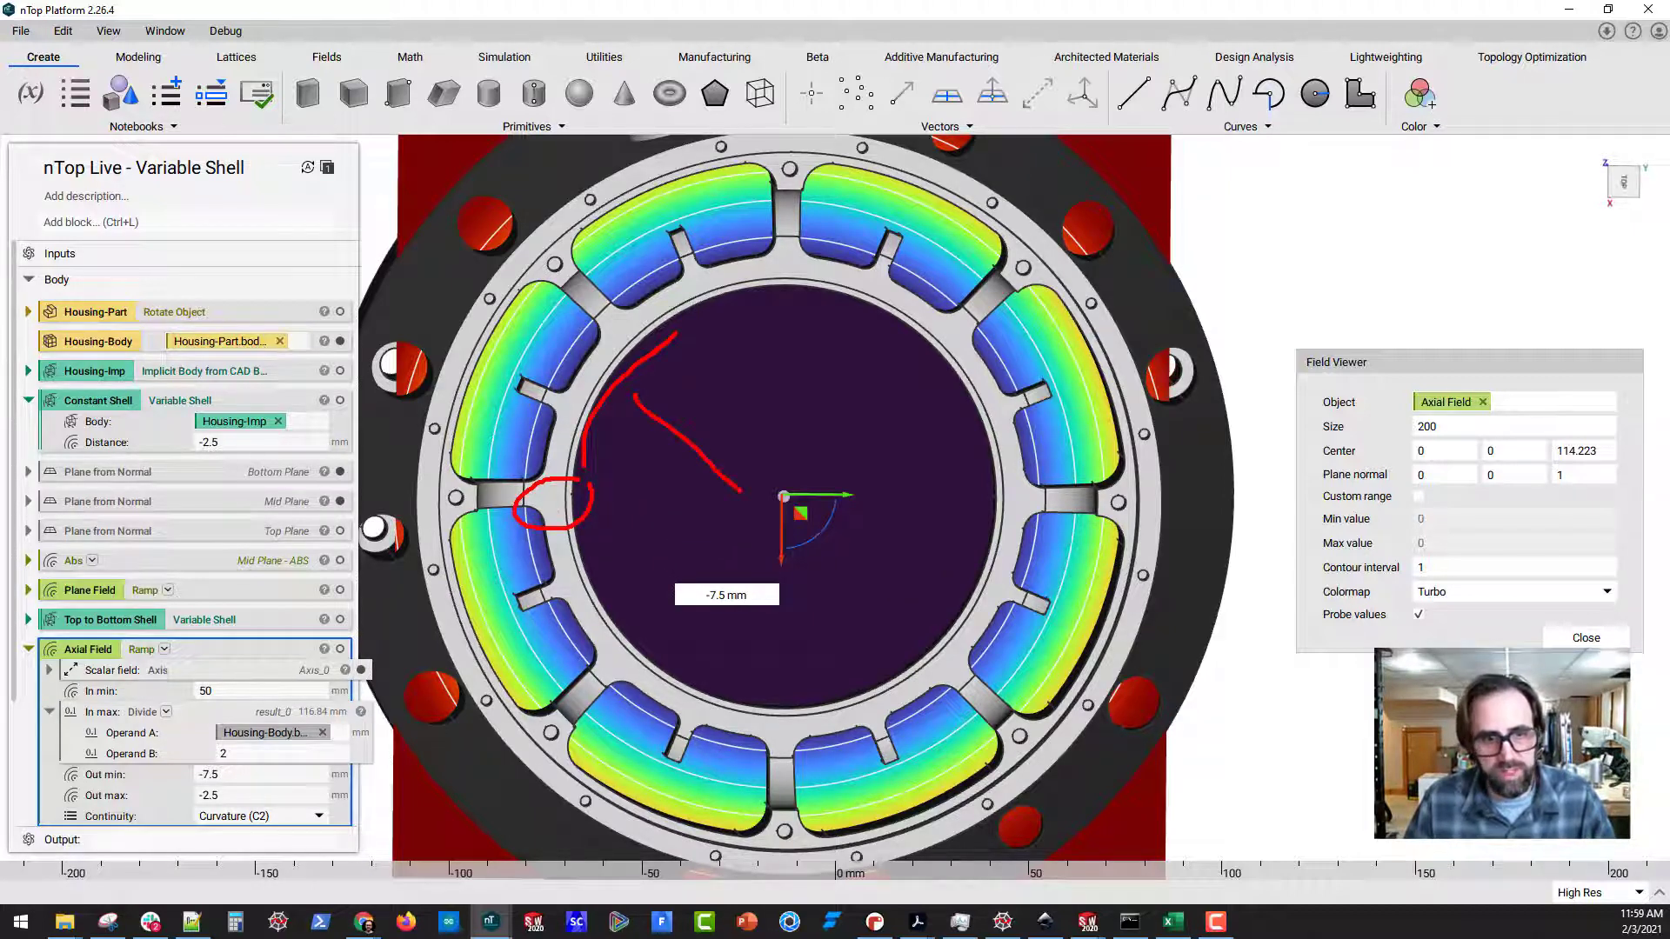
mouse_move(603, 369)
left_mouse_down()
mouse_move(513, 309)
mouse_move(517, 324)
left_mouse_up()
key("Escape")
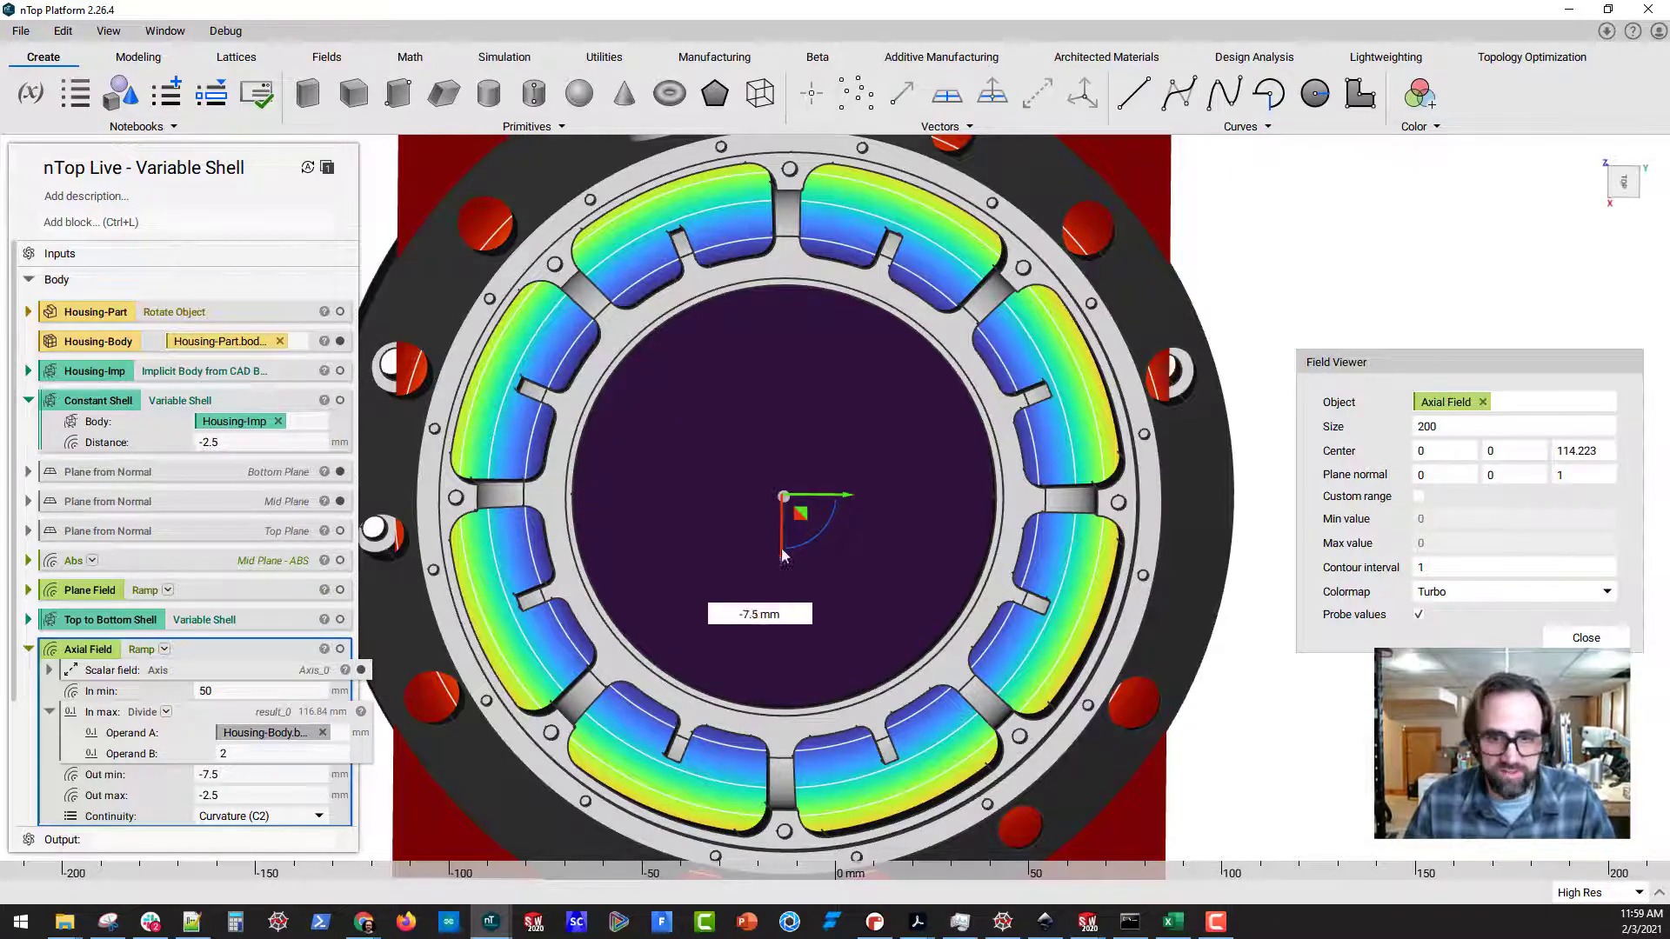
scroll(813, 615, "down", 3)
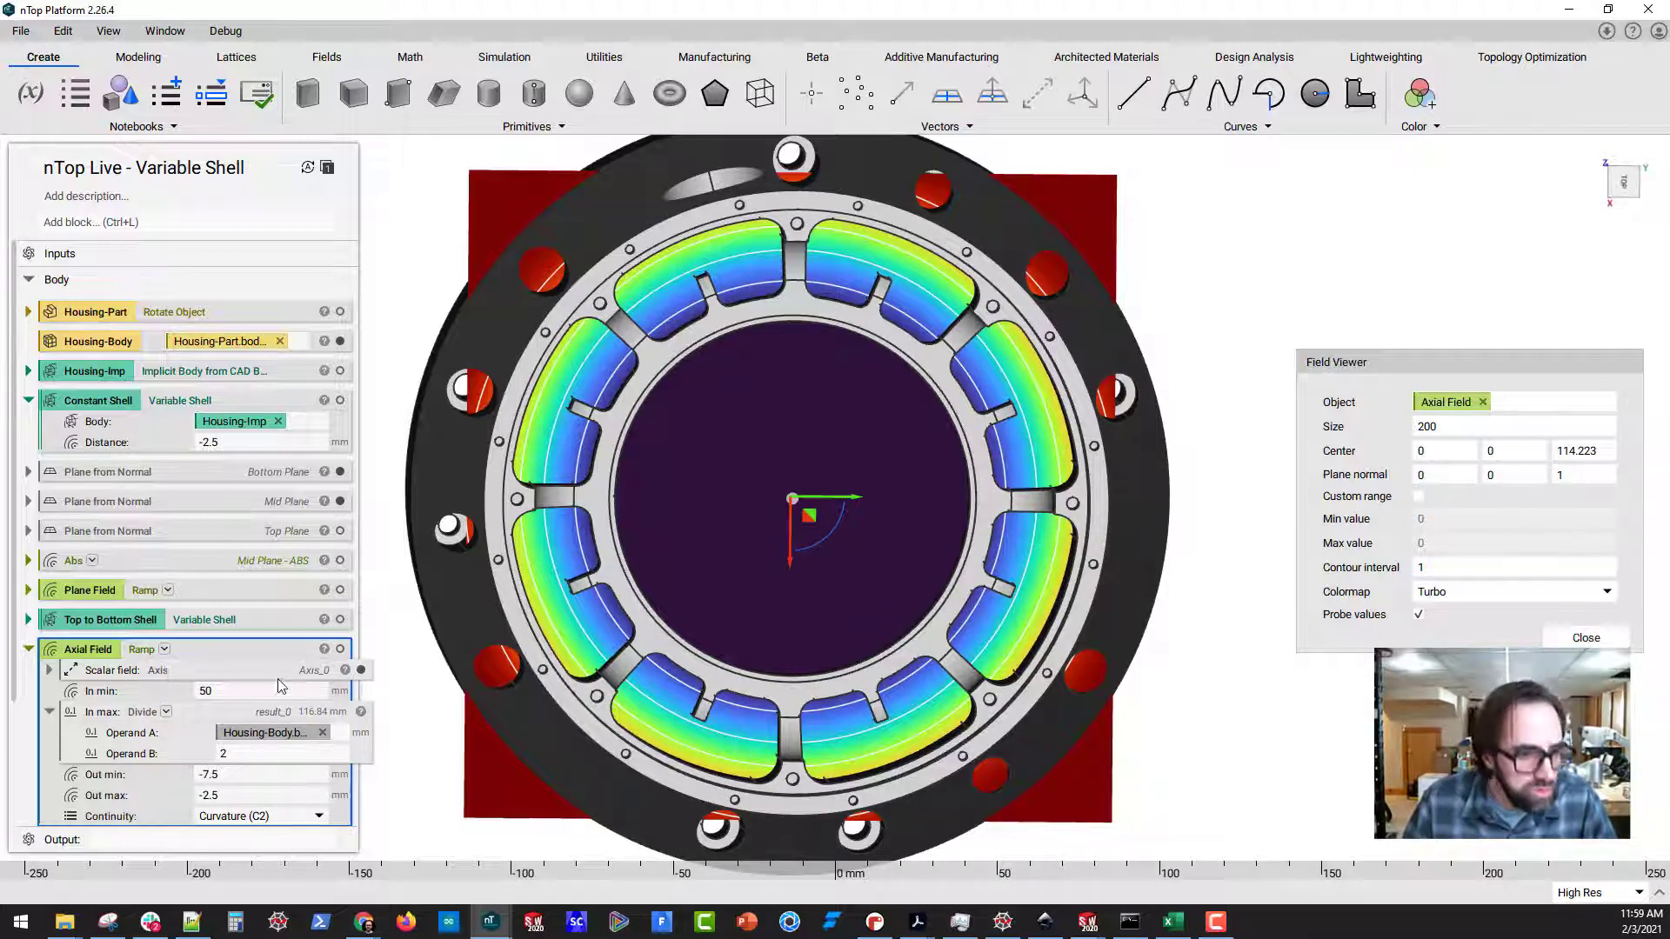
Collapse the Axial Field block, expand Radial Shell, and display that shell in place of the housing body
scroll(283, 661, "down", 1)
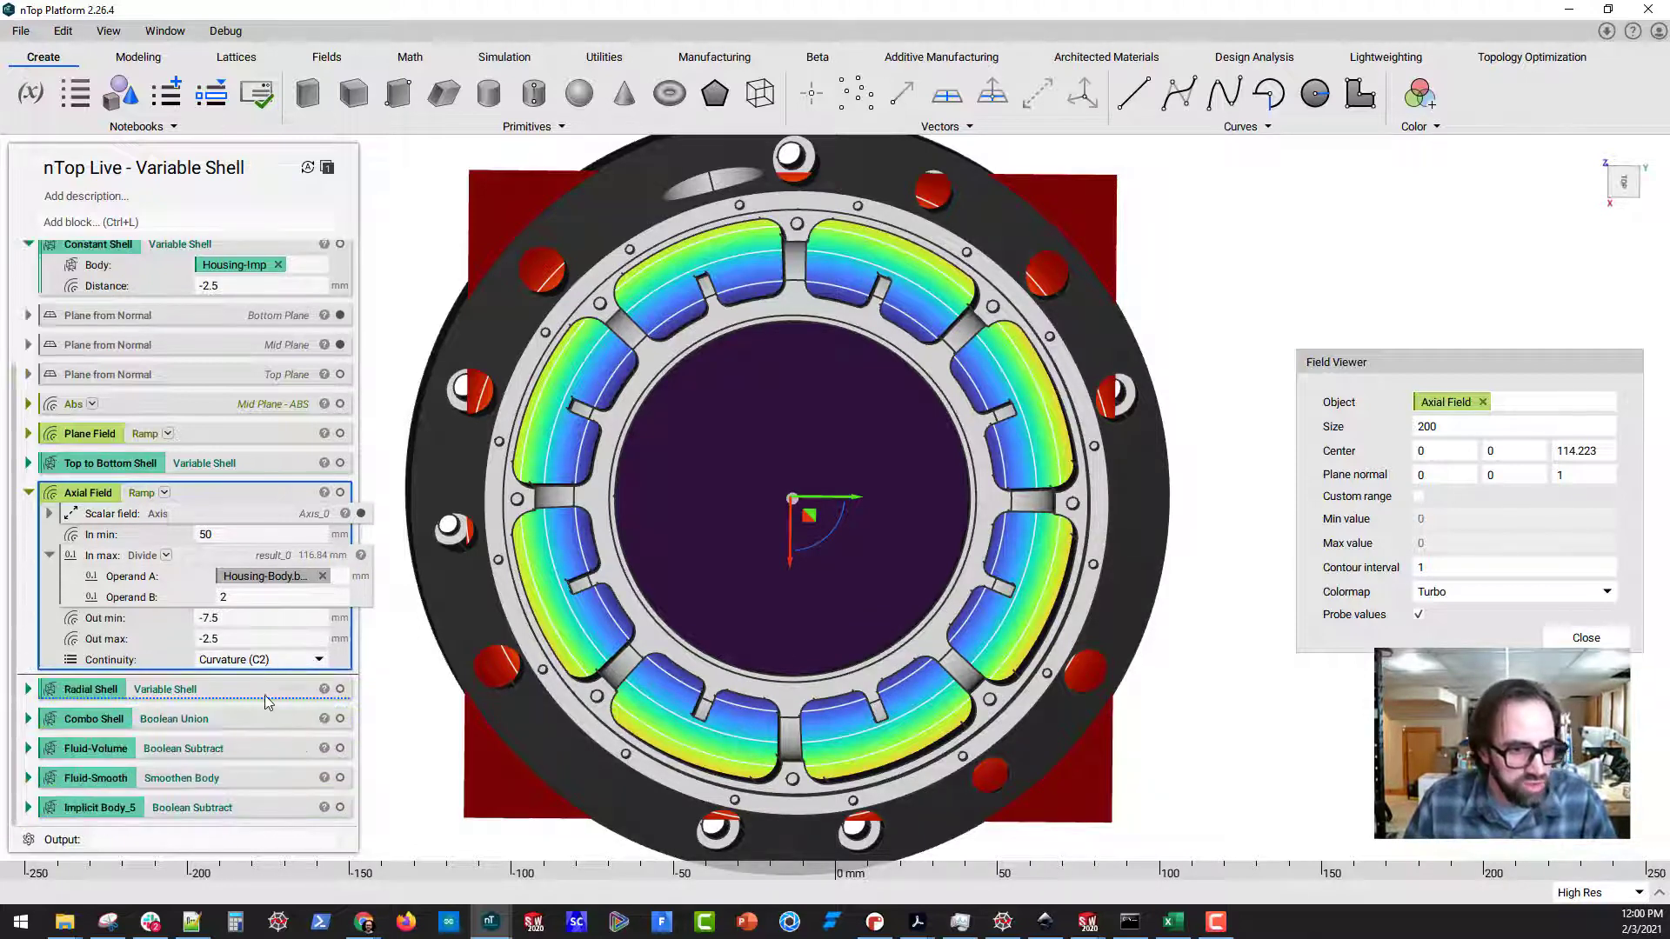
scroll(280, 696, "down", 1)
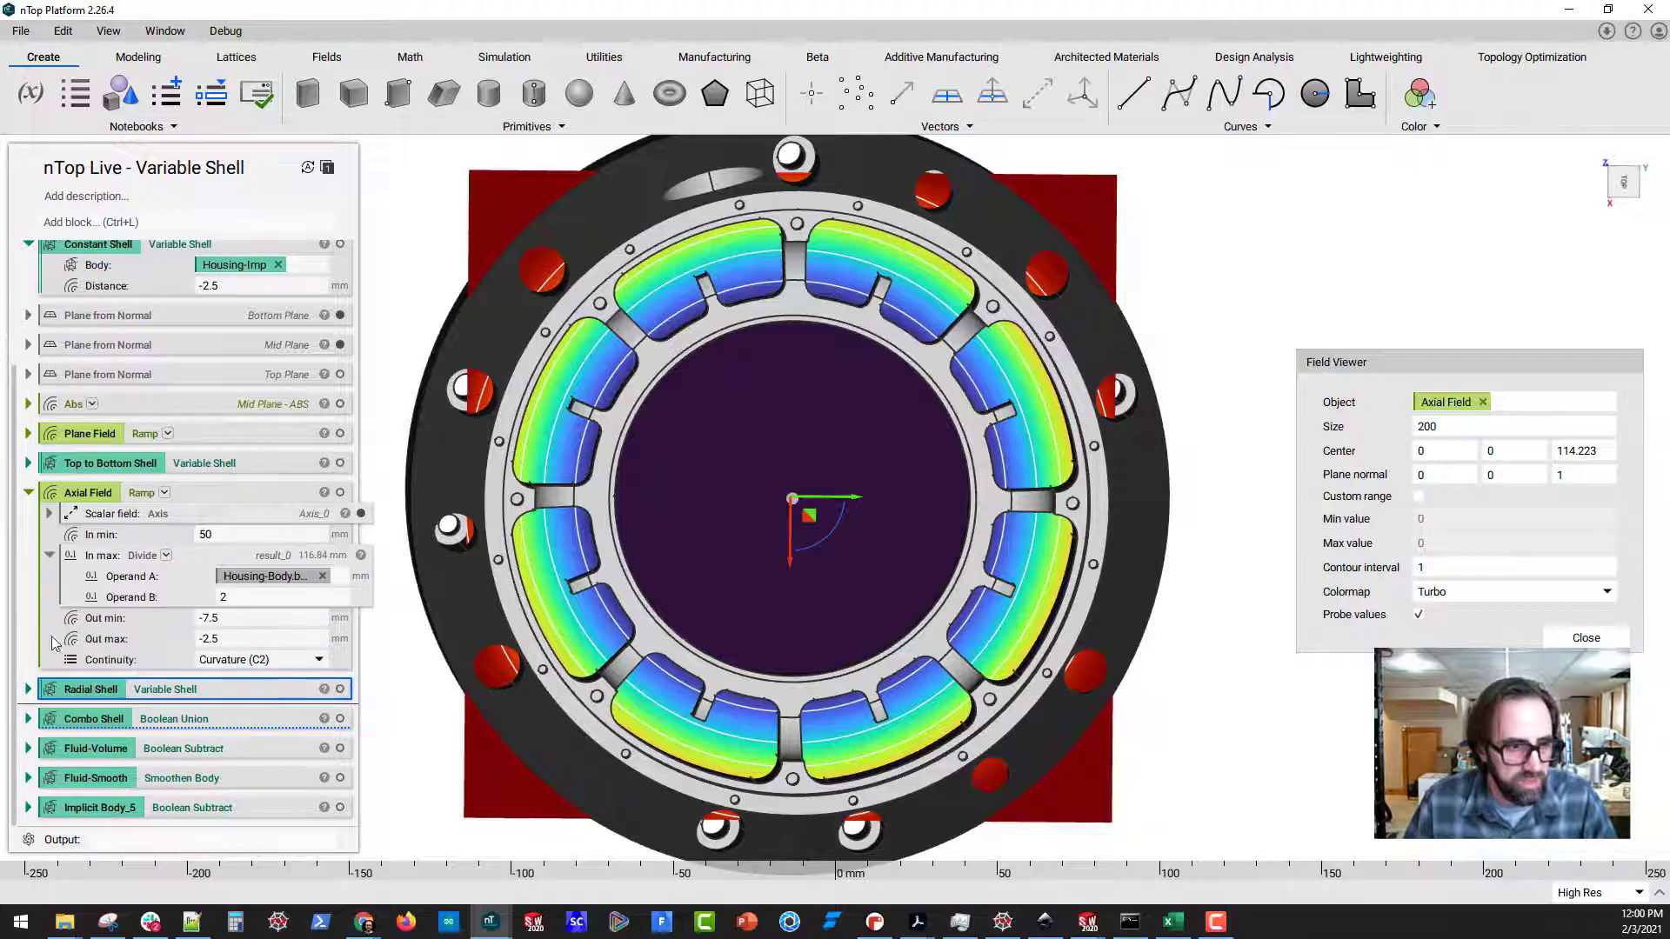
left_click(29, 492)
left_click(28, 678)
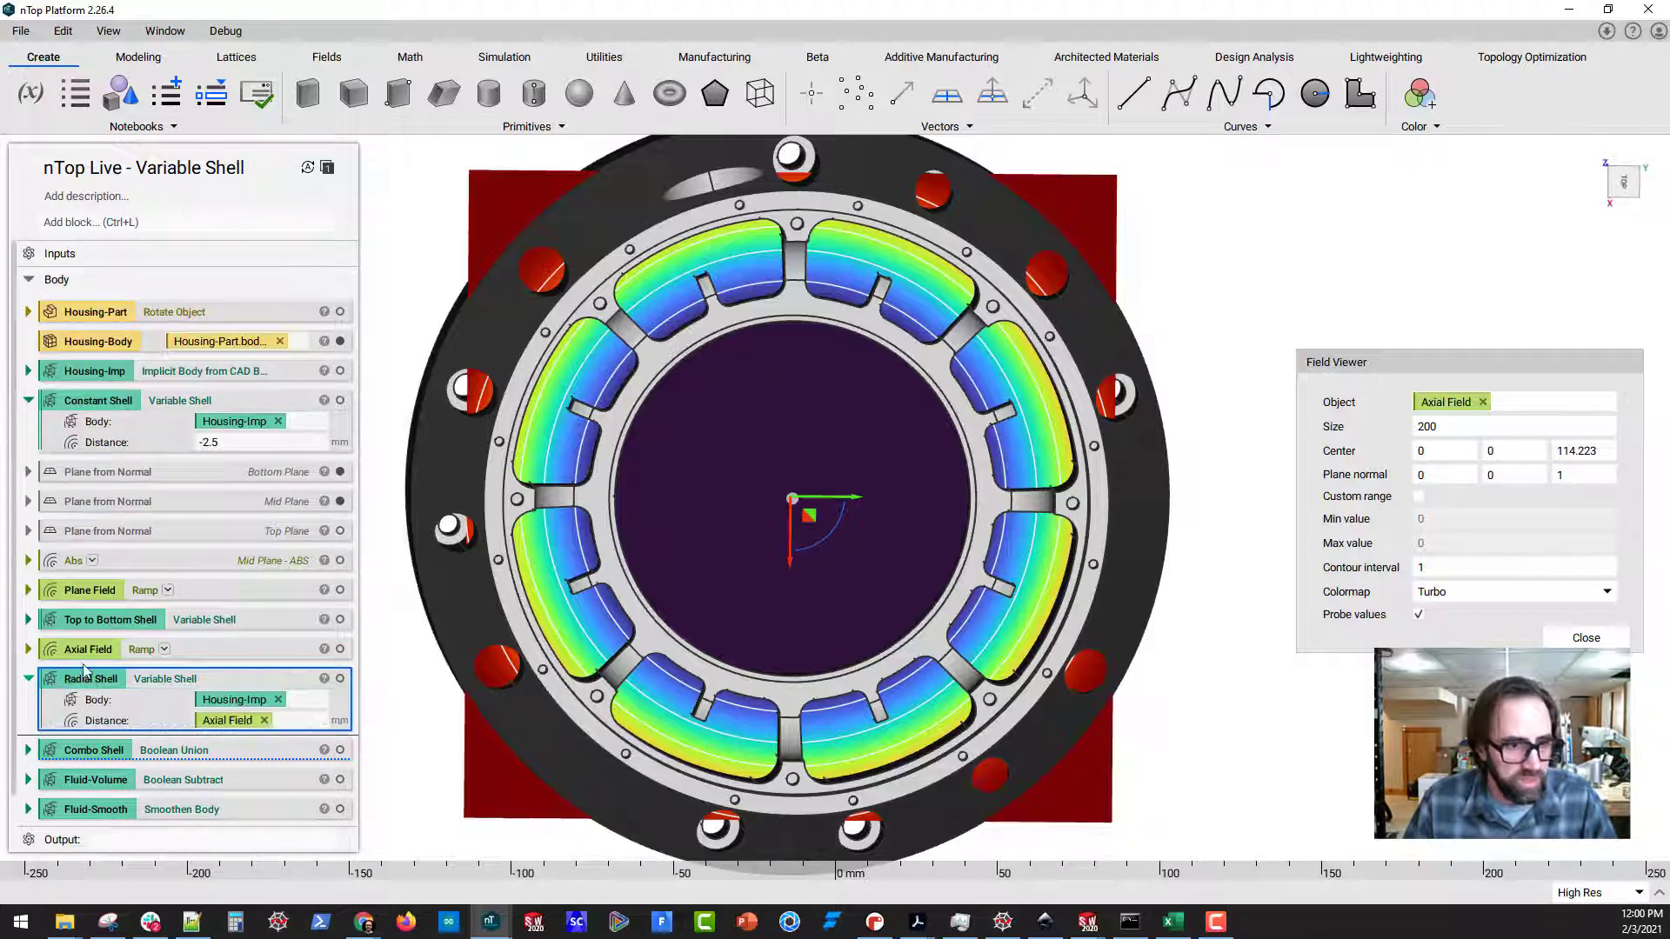
left_click(238, 669)
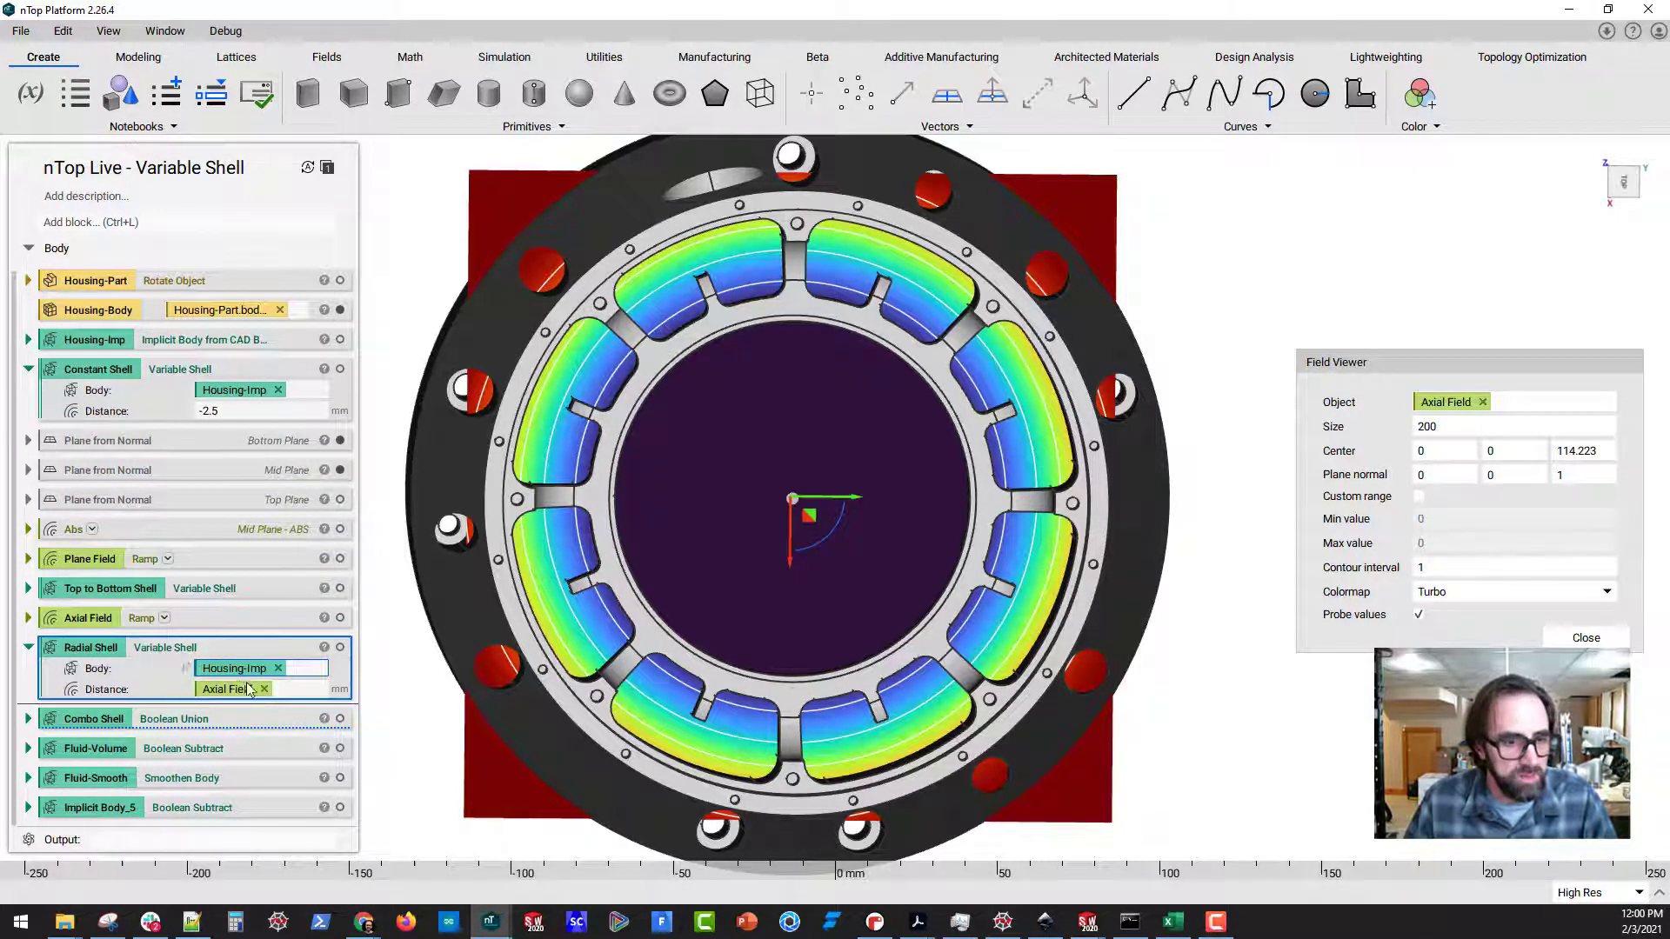
left_click(340, 647)
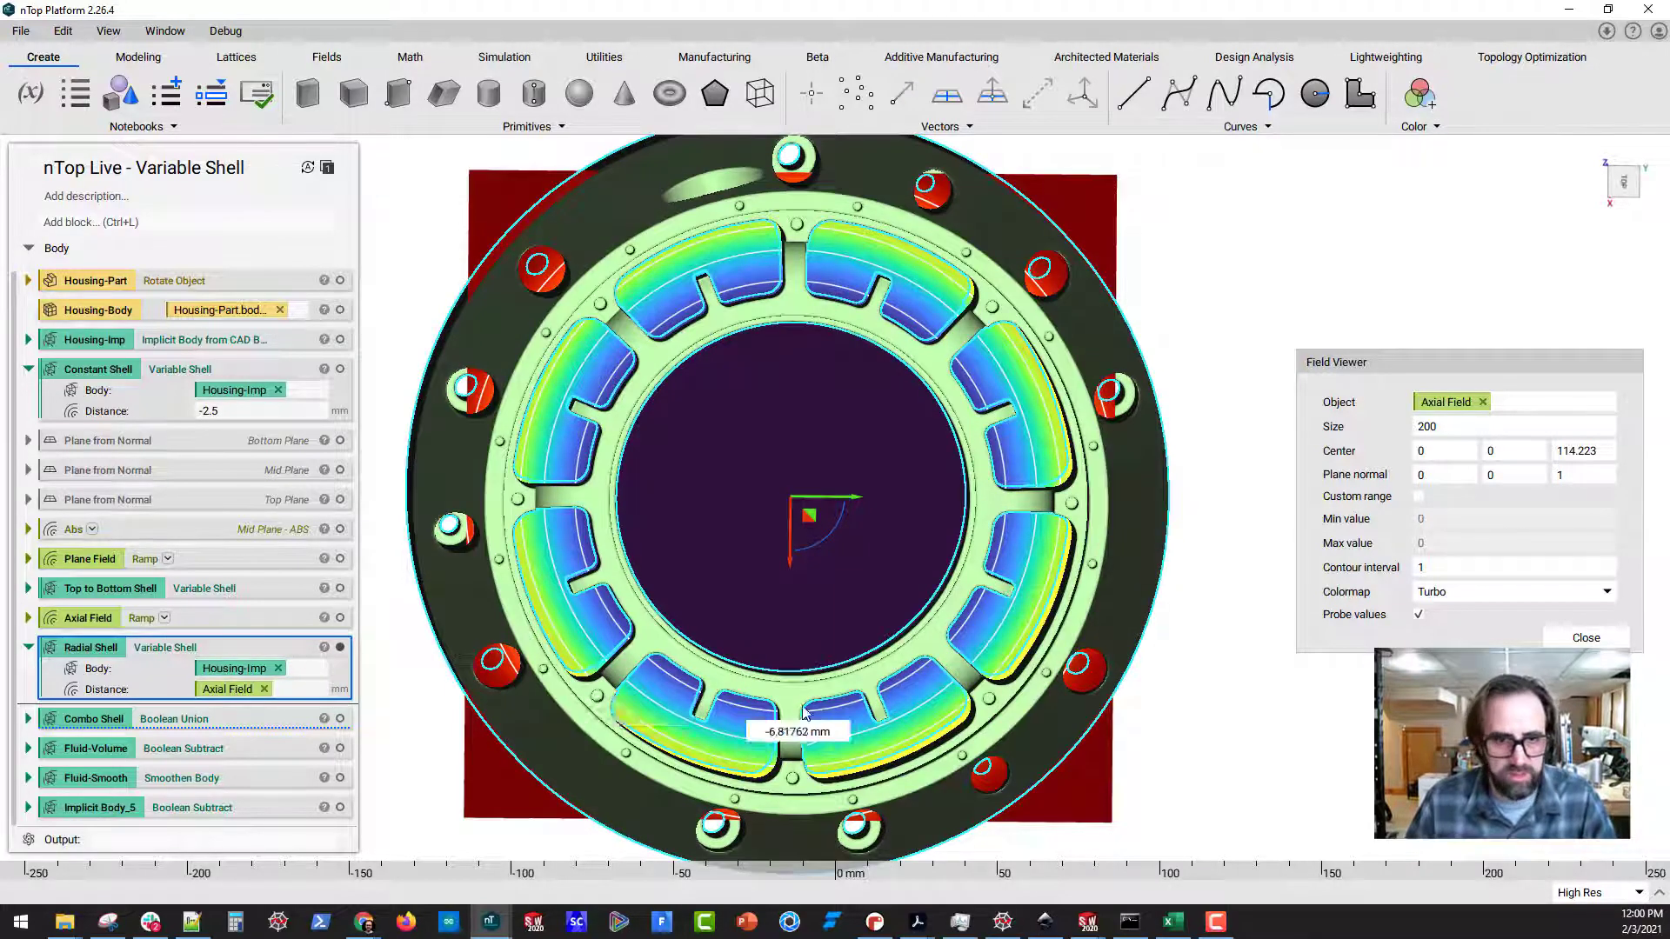
middle_click_drag(811, 703, 805, 426)
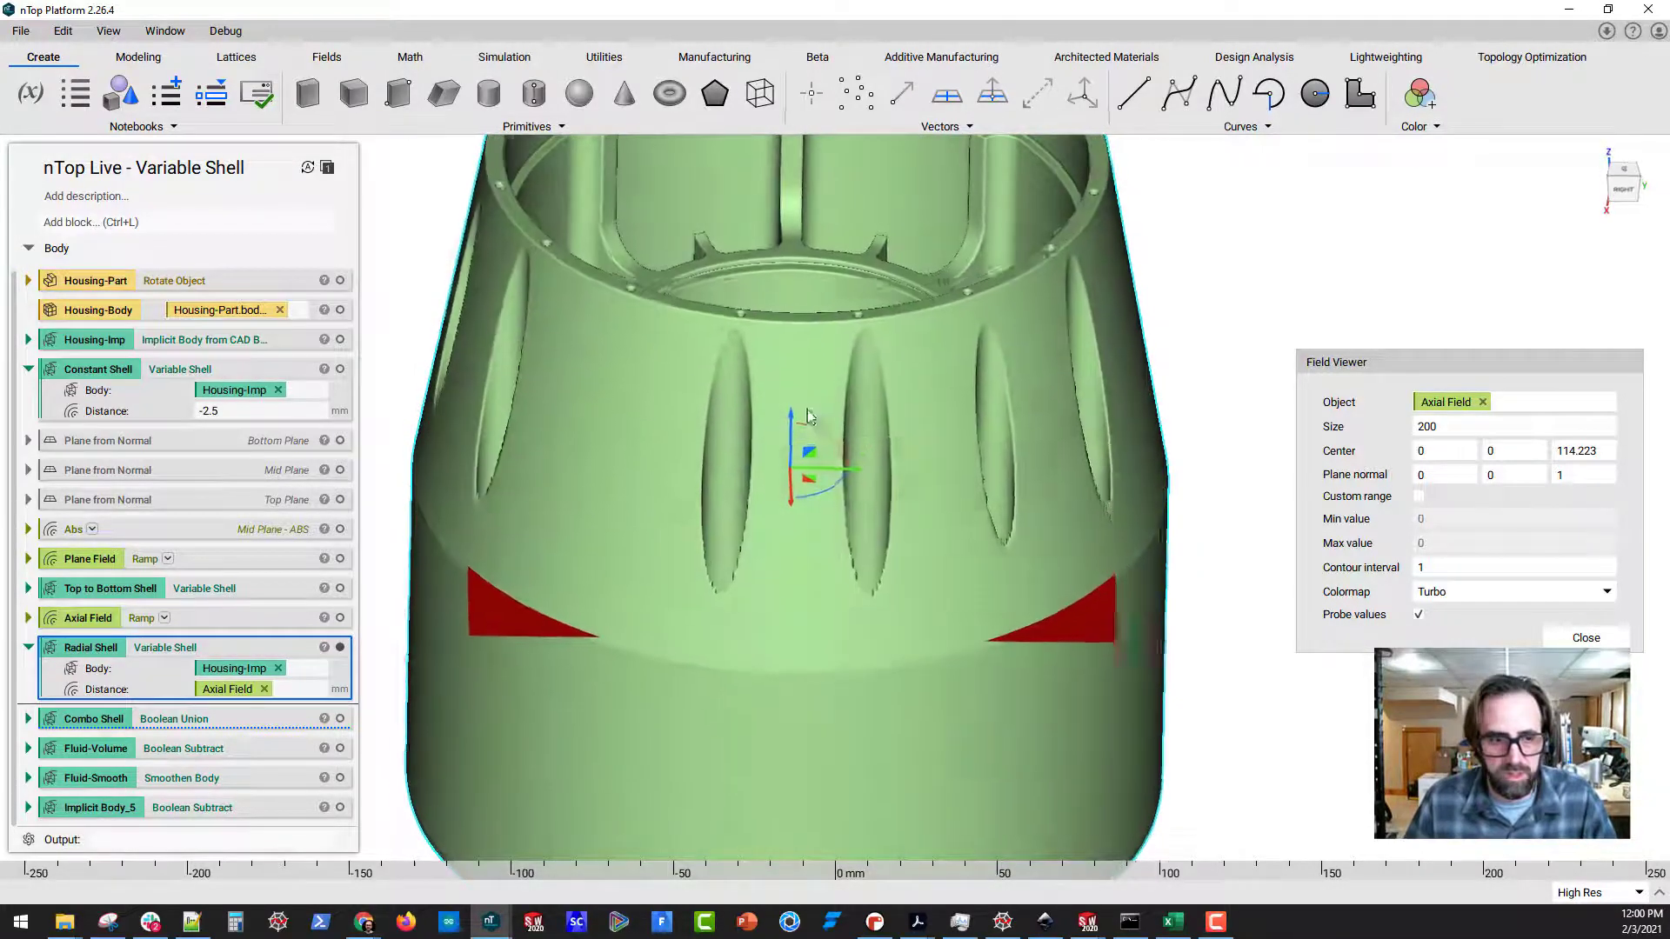
Close the field view and section the radial shell lengthwise with a plane normal of 1, 0, 0
left_click(1586, 638)
key("x")
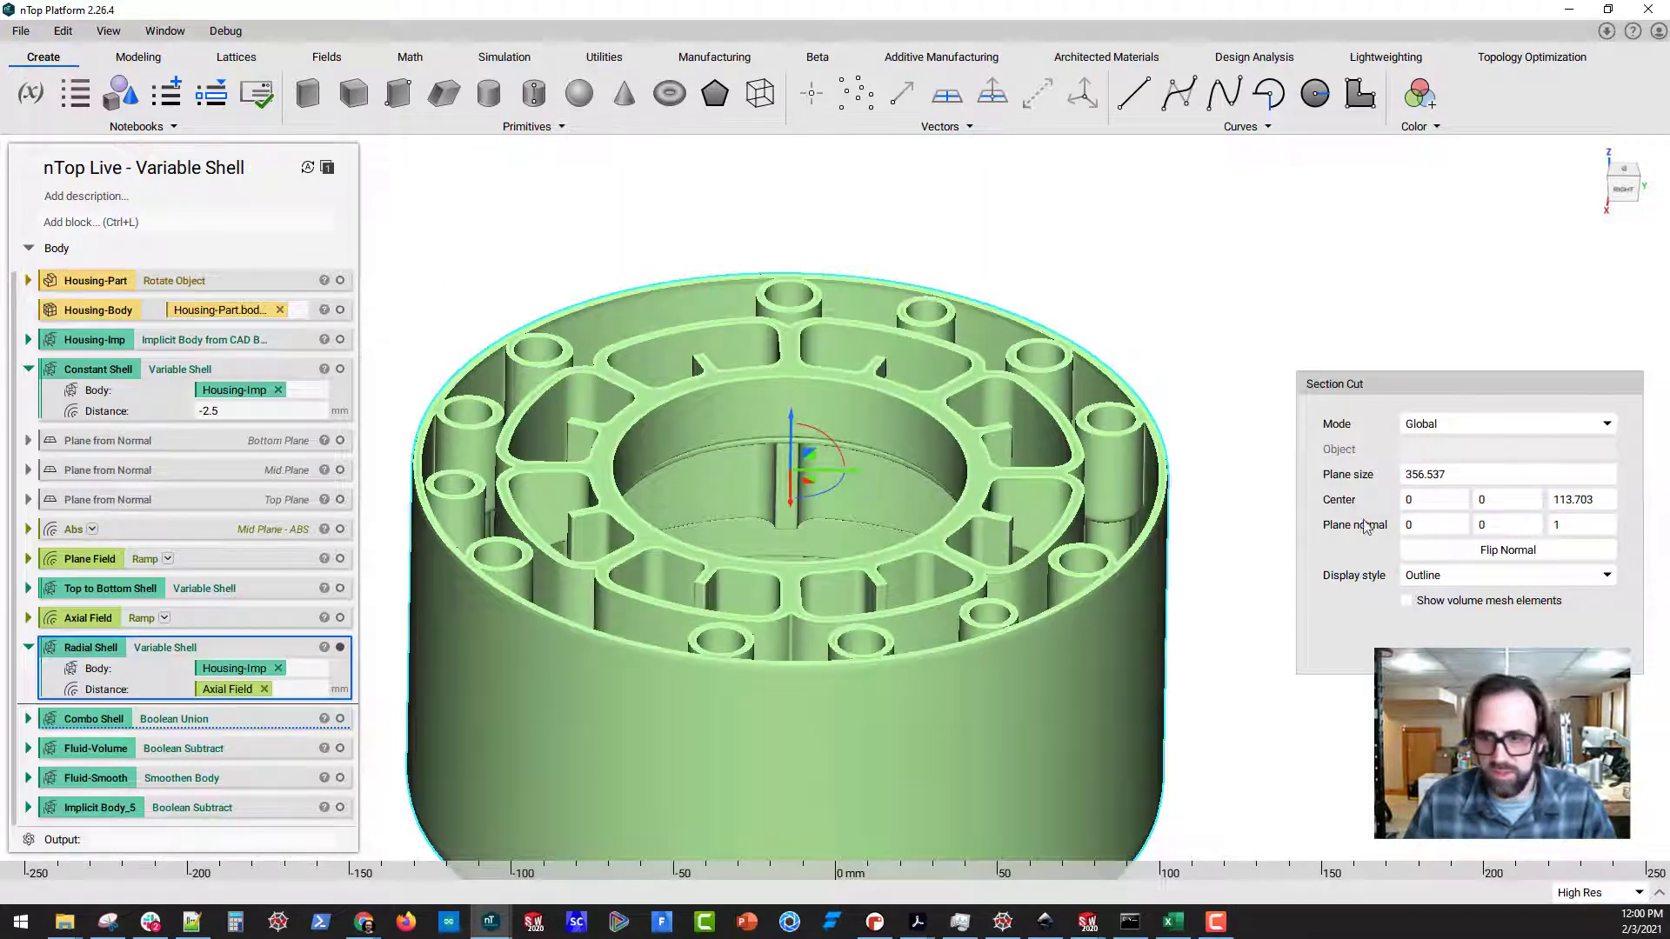
double_click(1414, 524)
type("1")
key("Tab")
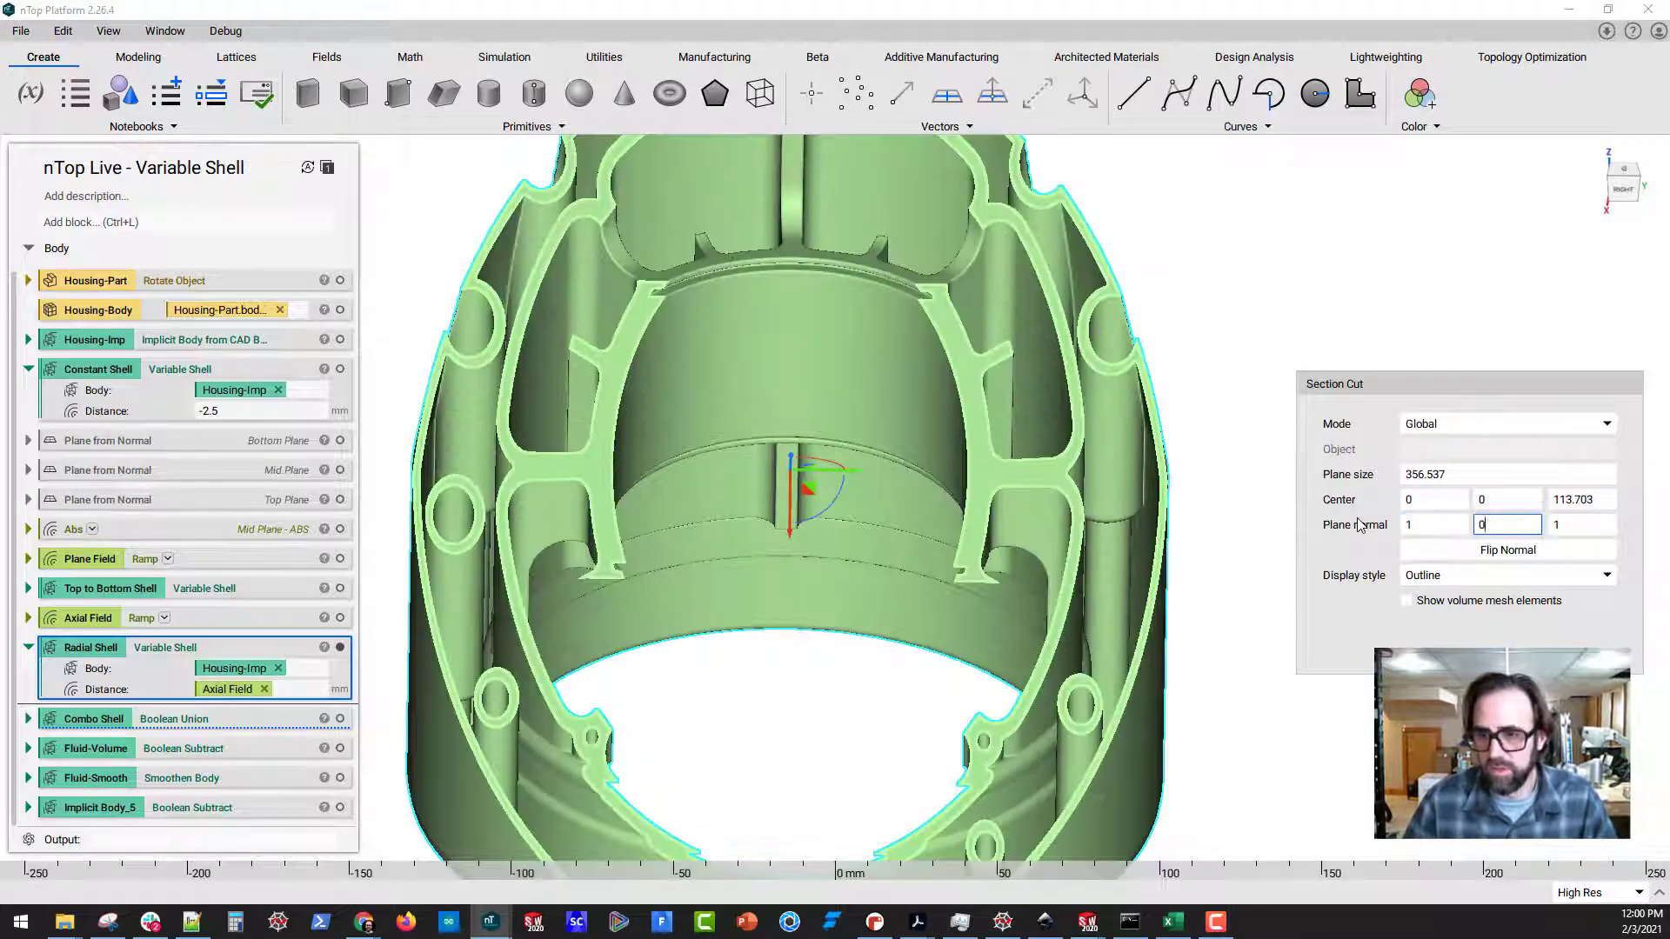
key("Tab")
type("0")
Overlay the Top to Bottom Shell on the sectioned radial shell and compare their wall thicknesses
middle_click_drag(885, 581, 932, 576)
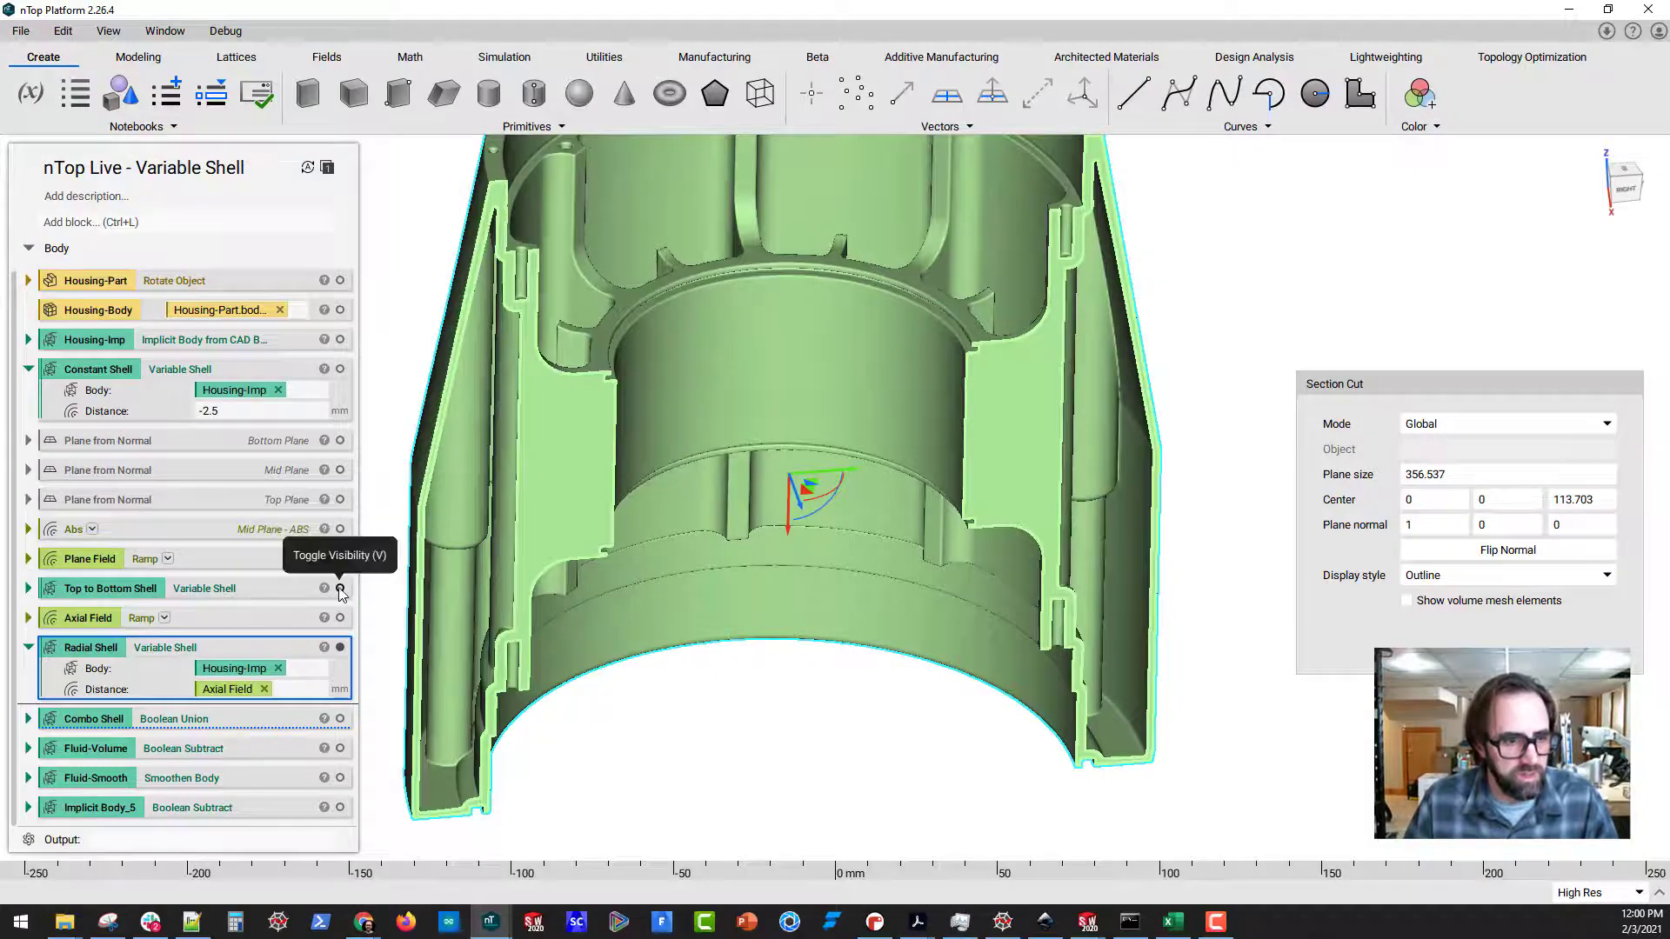
left_click(340, 589)
right_click_drag(620, 627, 612, 577)
scroll(590, 480, "up", 1)
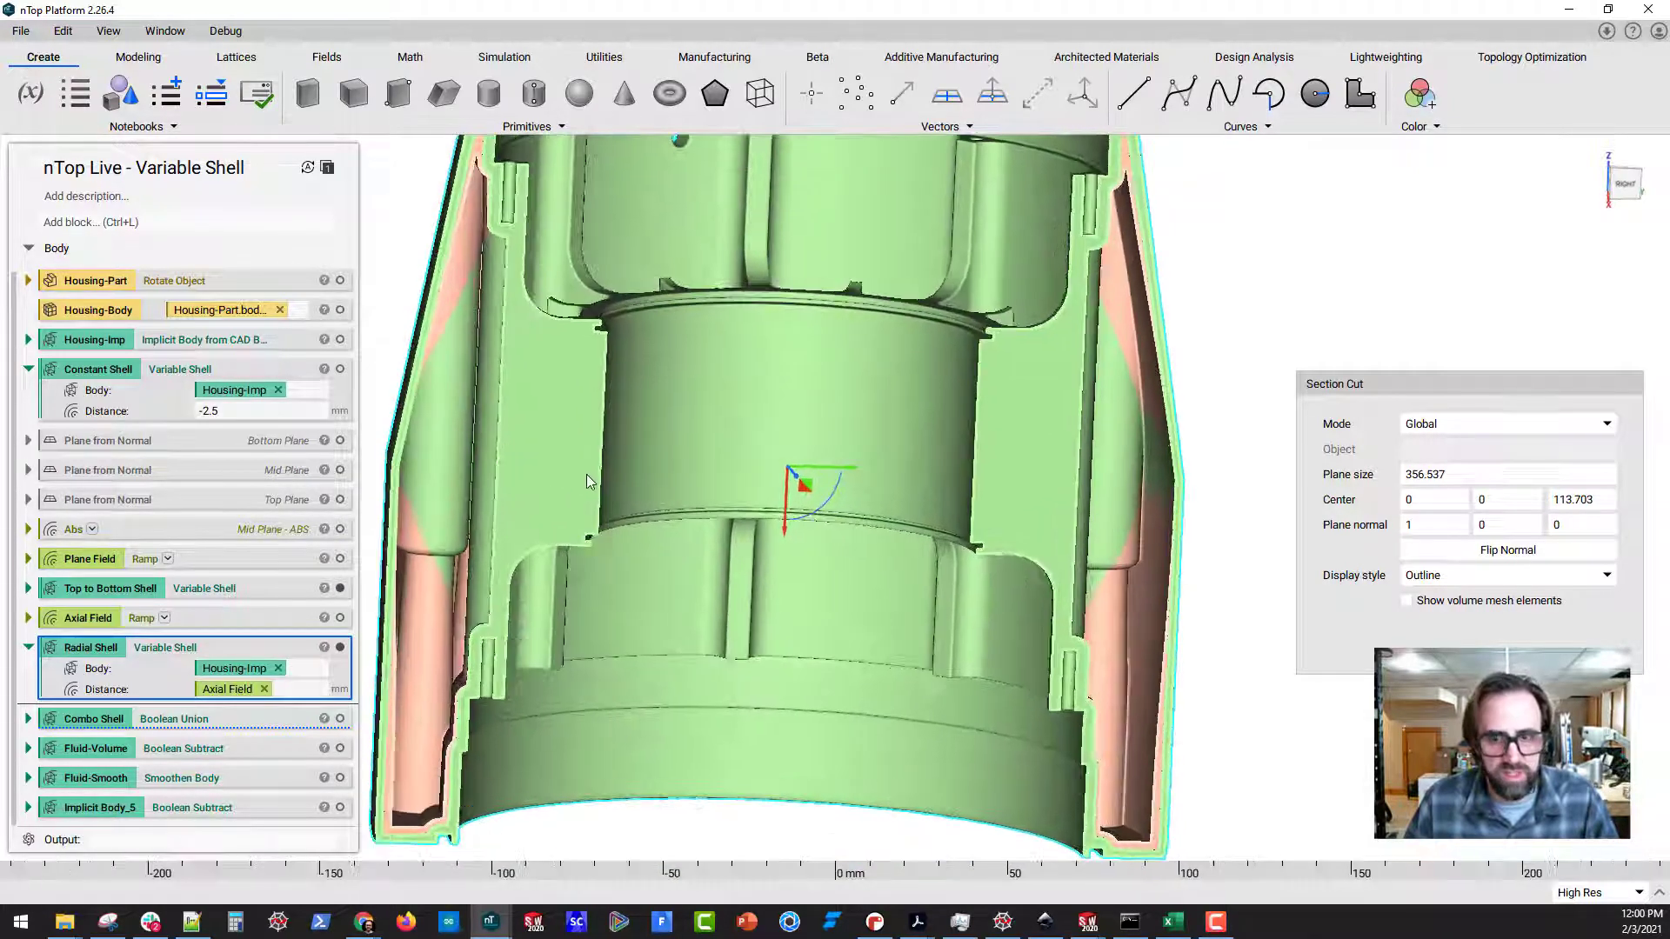
middle_click_drag(590, 482, 730, 536)
scroll(740, 530, "down", 2)
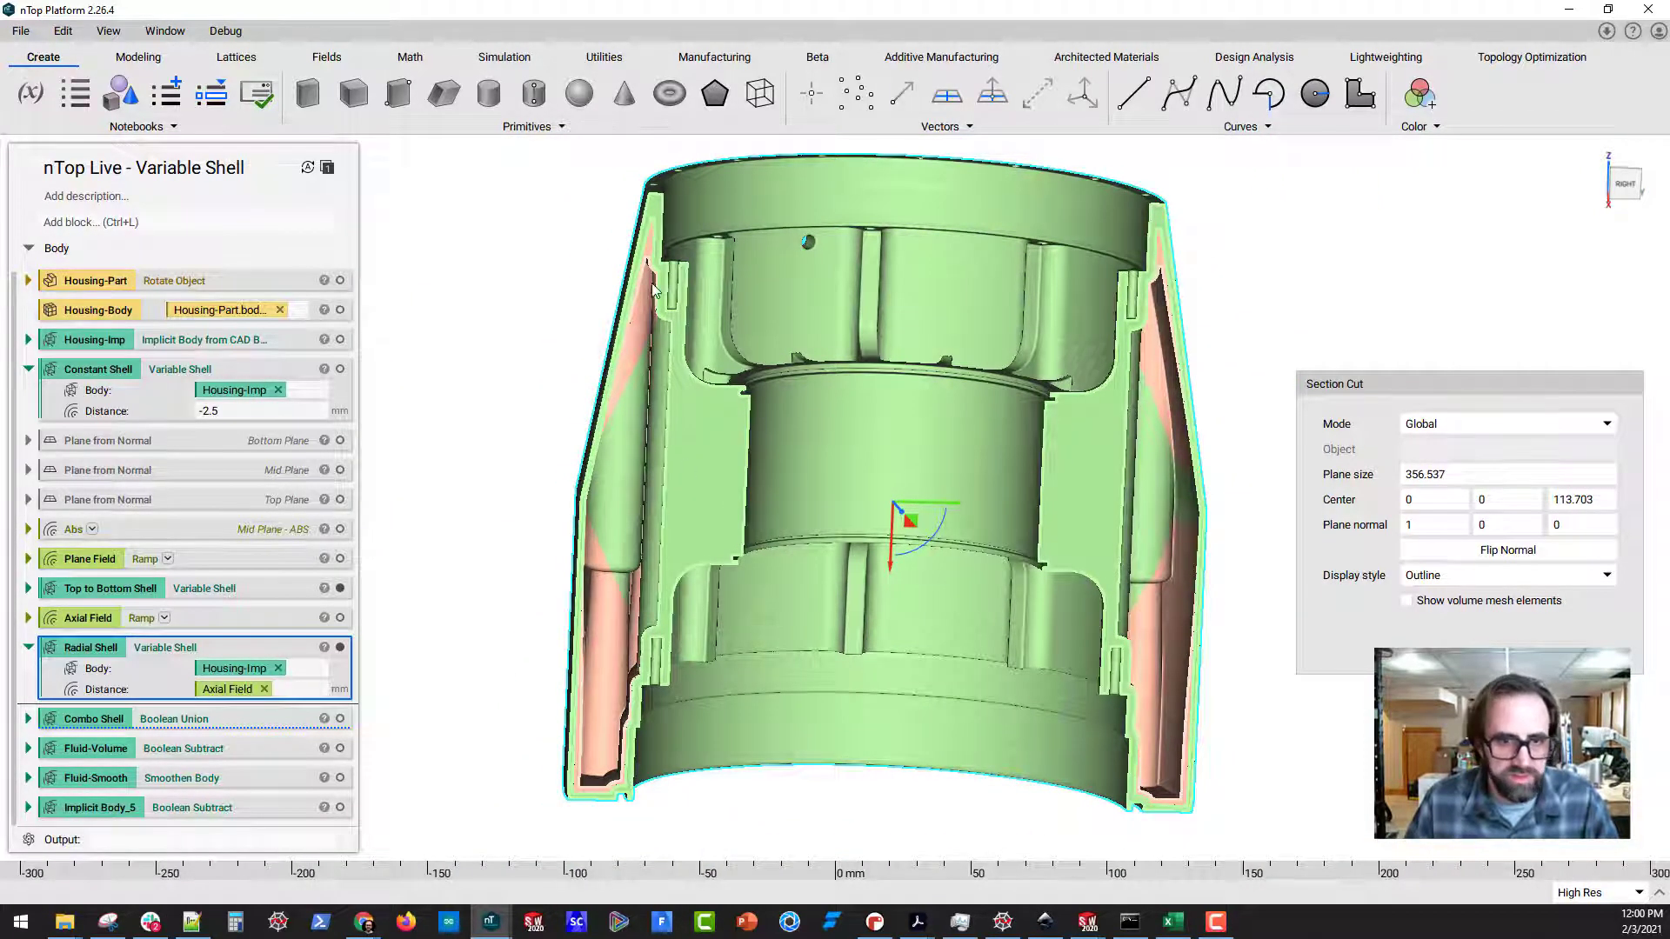
scroll(648, 296, "up", 2)
scroll(557, 313, "down", 1)
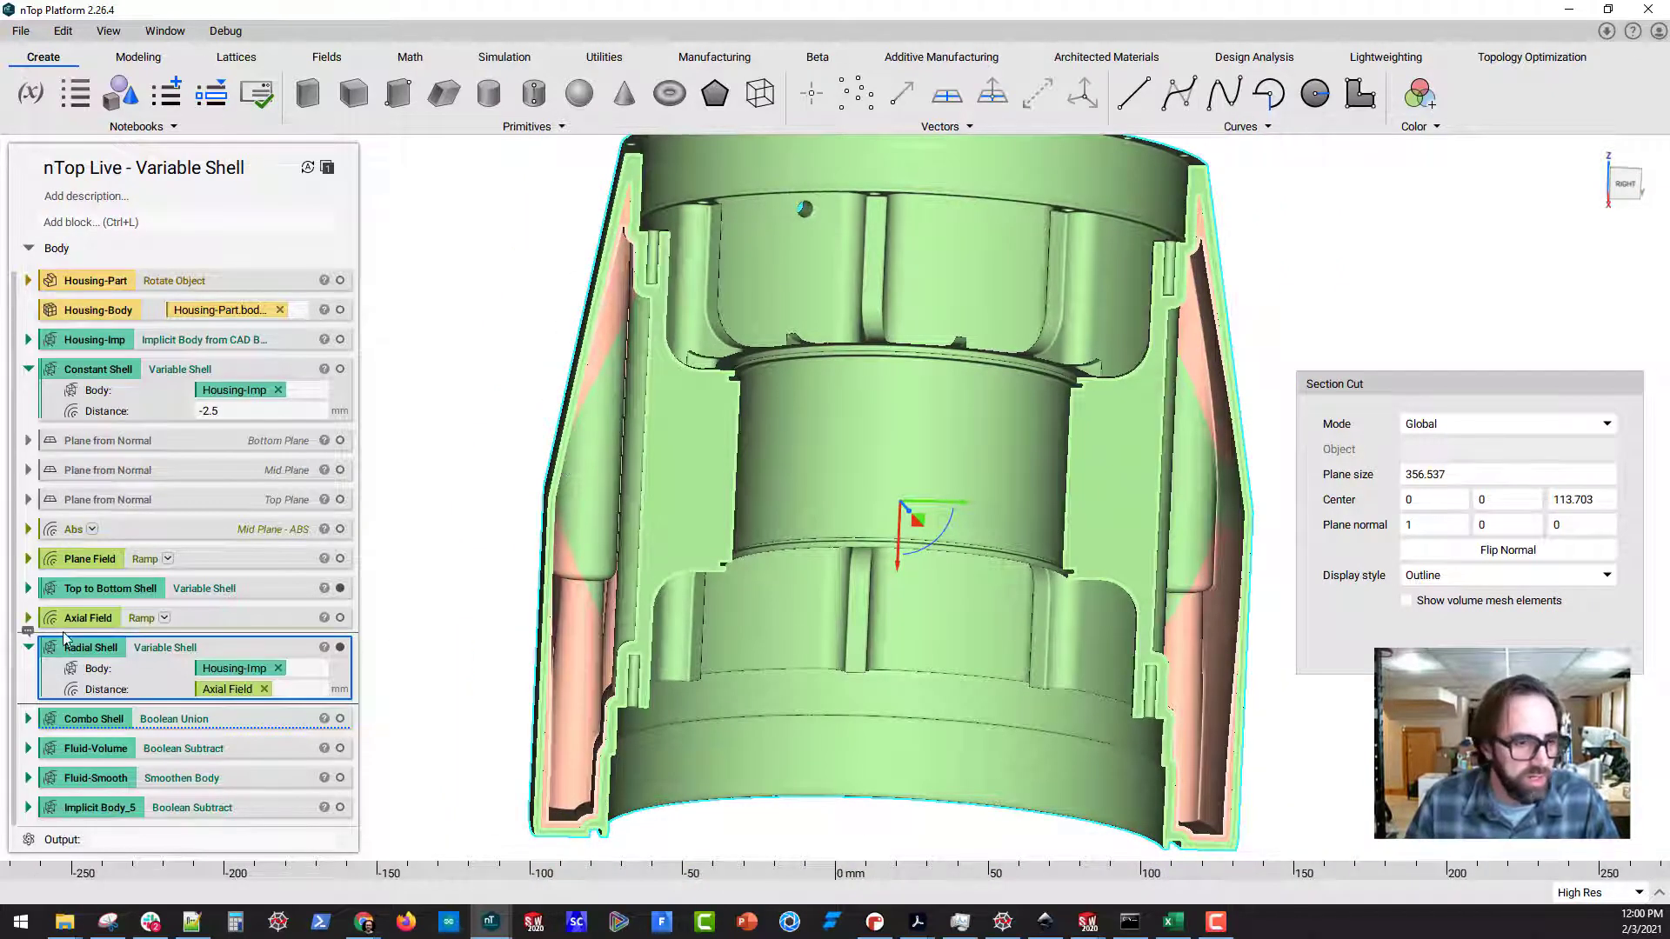
Collapse Radial Shell, expand the Combo Shell Boolean Union, and isolate the combined shell in section
left_click(31, 649)
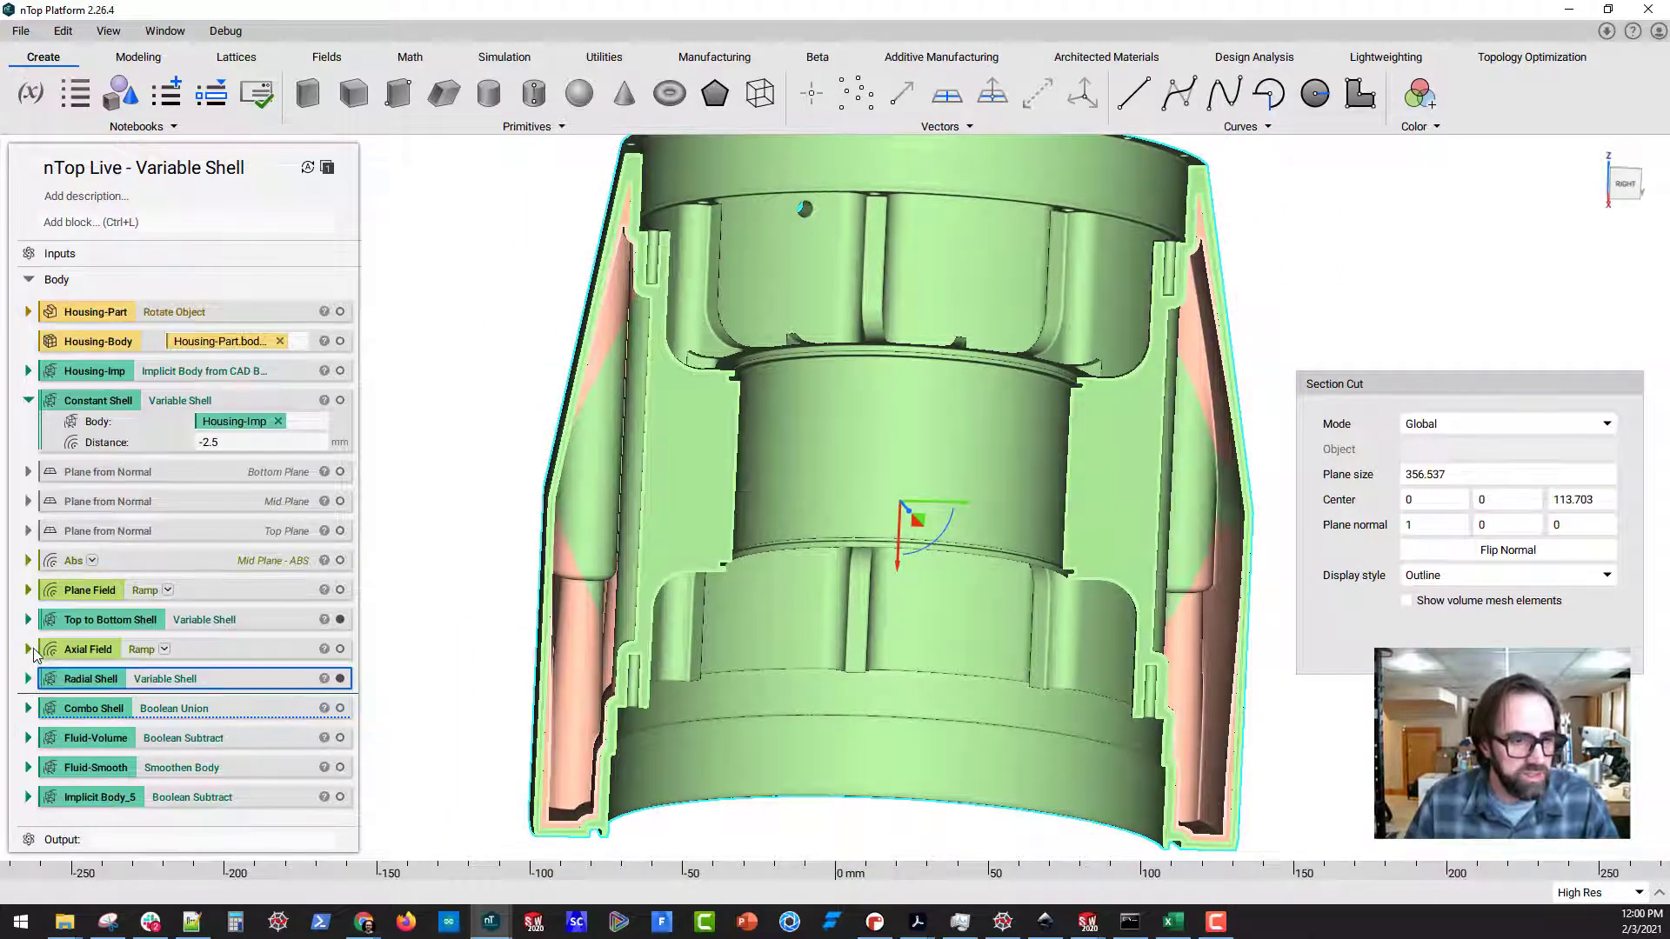
left_click(341, 709)
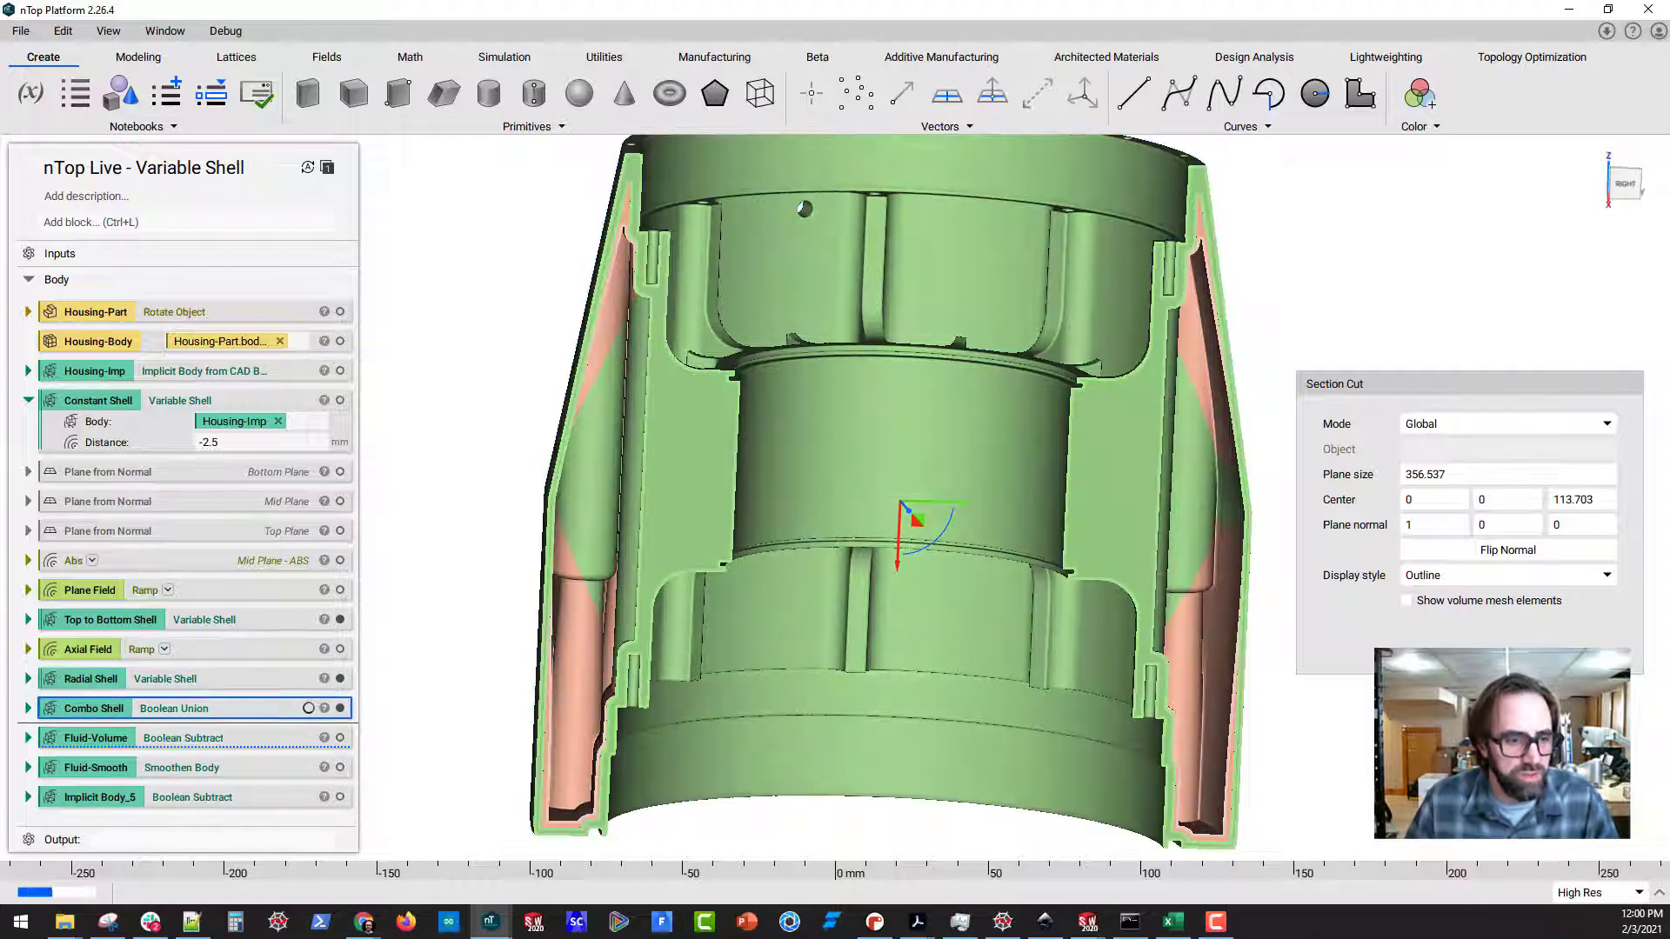
left_click(29, 709)
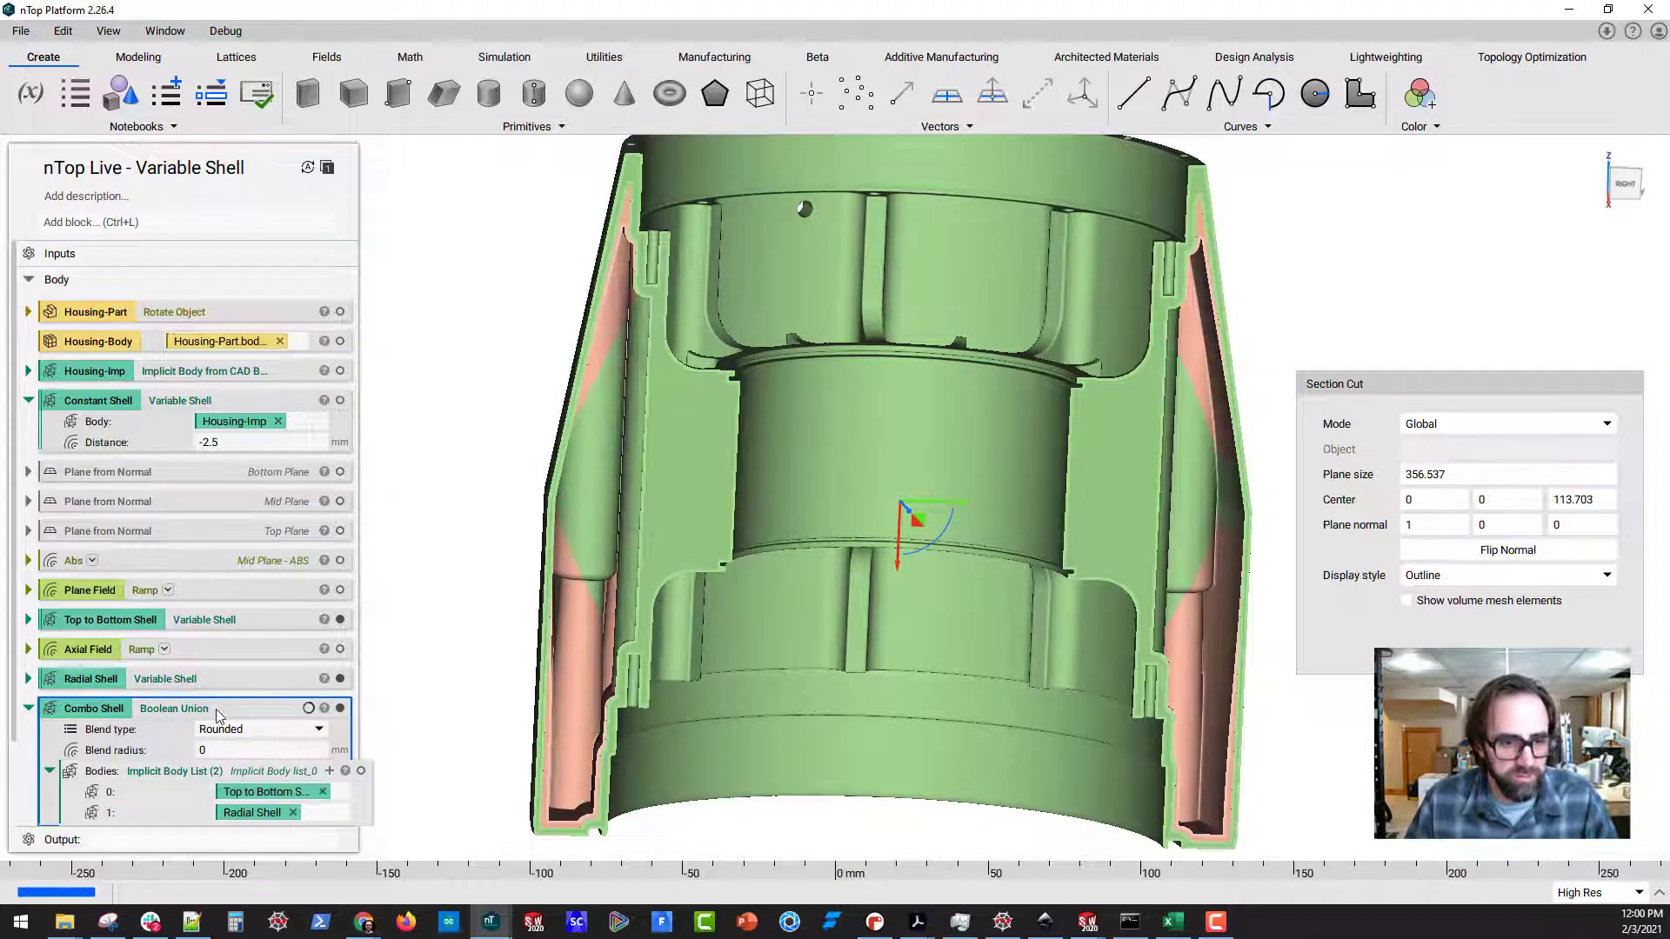
key("i")
middle_click_drag(948, 491, 1066, 368)
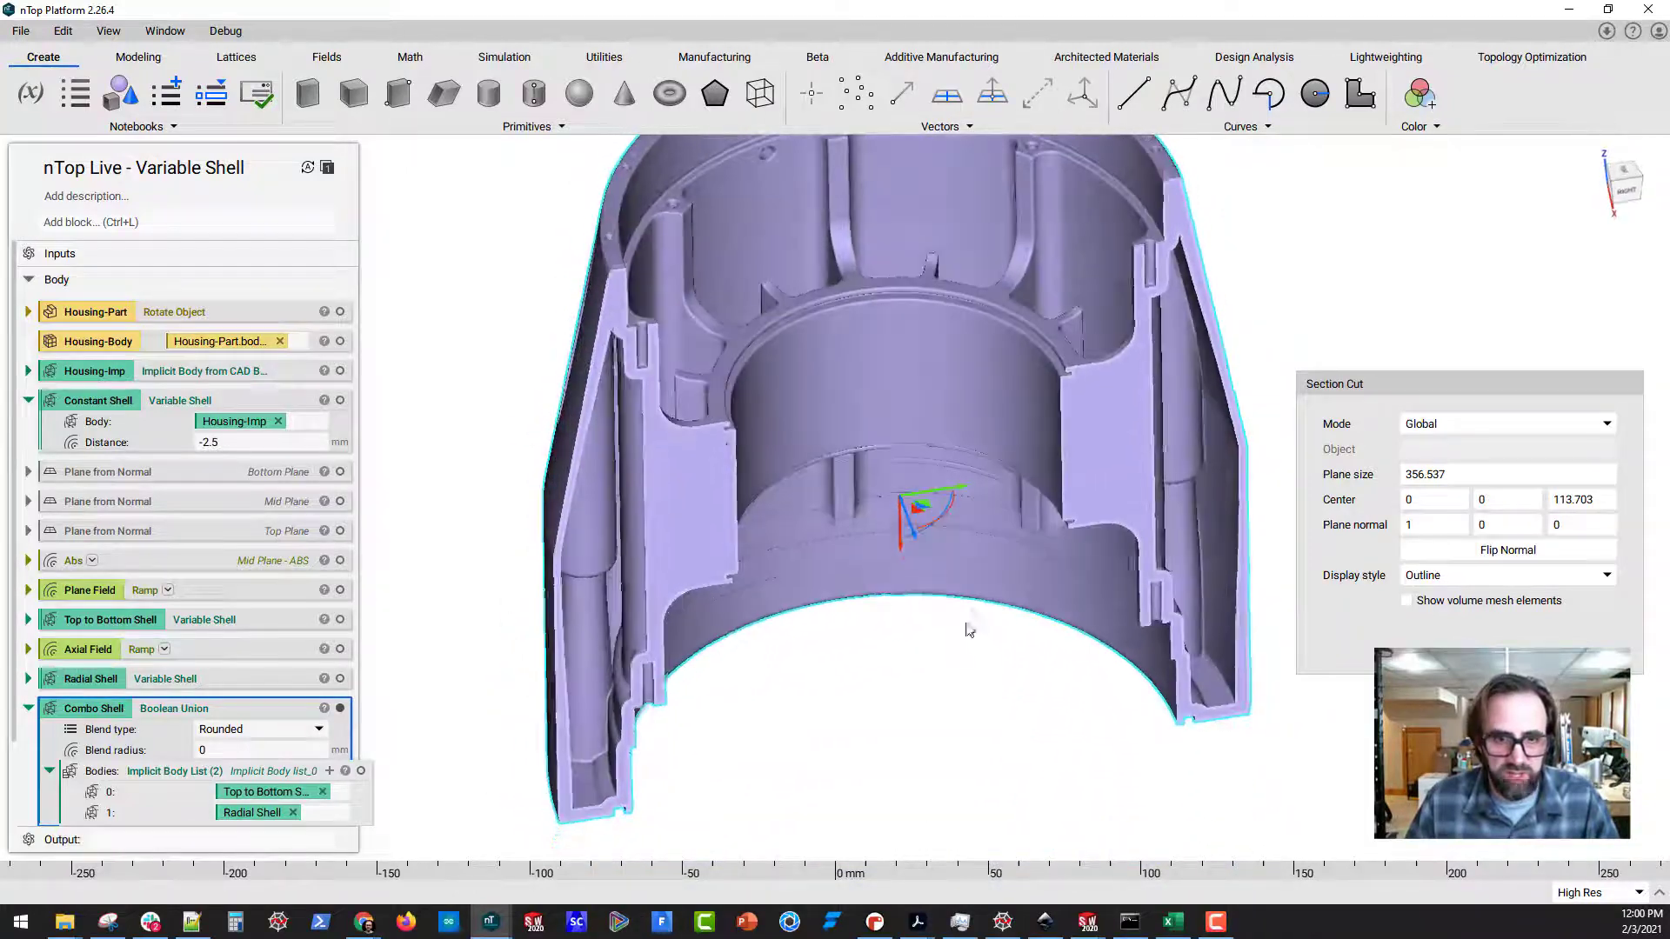
middle_click_drag(1043, 524, 1035, 366)
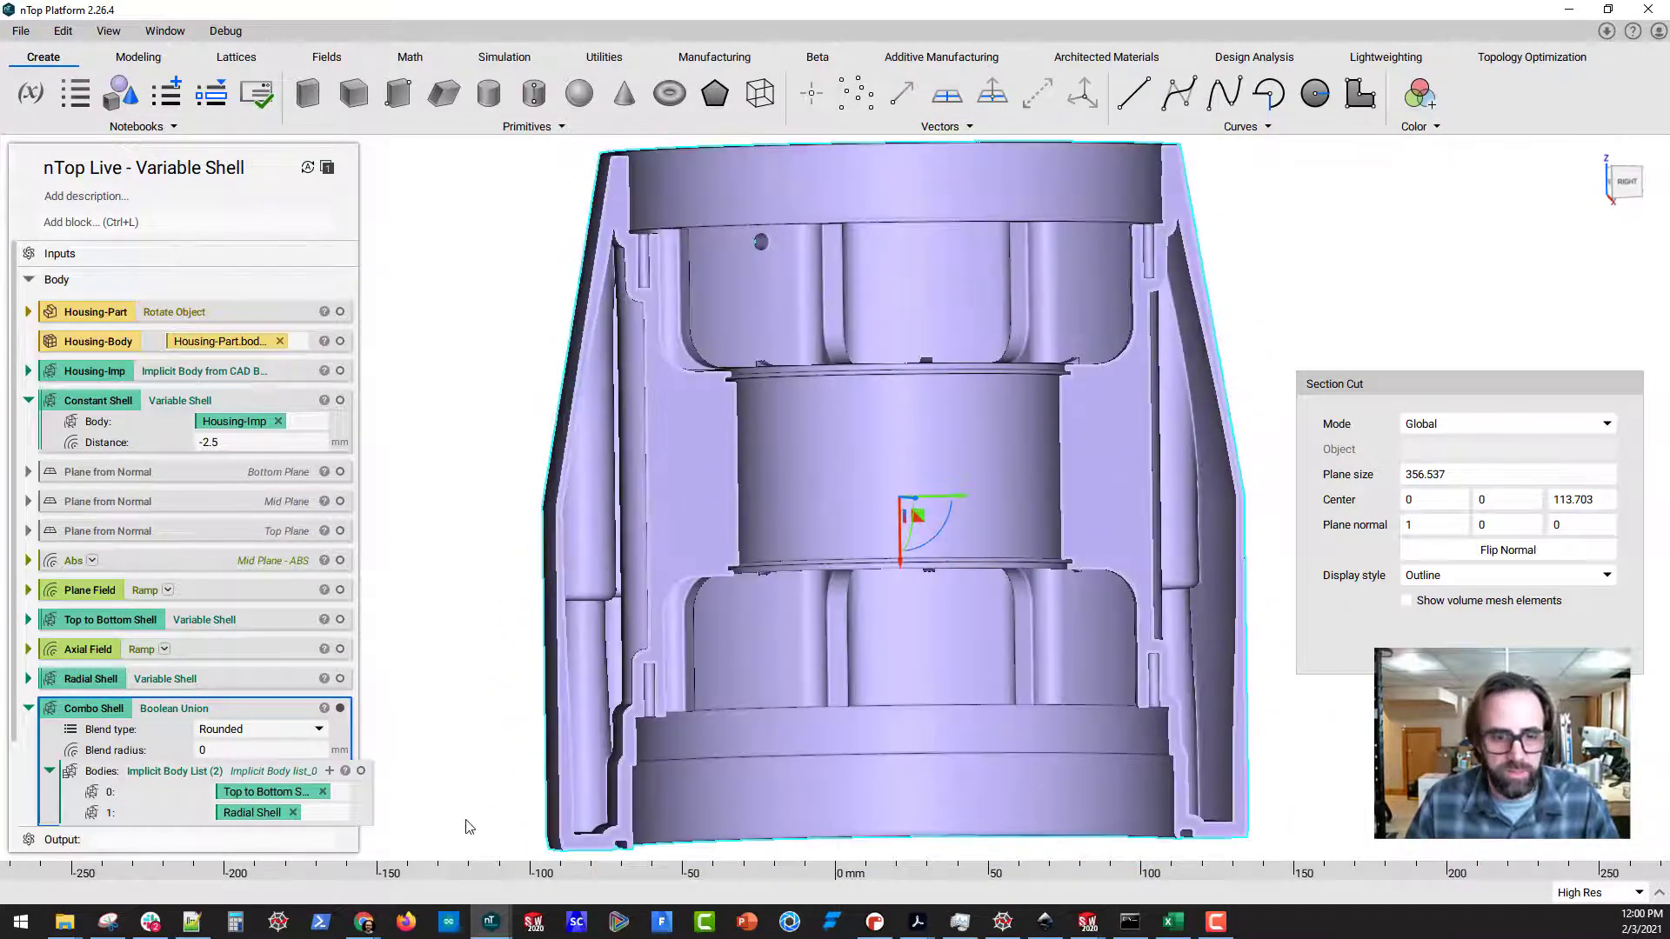
Examine the sectioned Combo Shell from several angles and bring up the Simulation tools
scroll(604, 790, "down", 3)
middle_click_drag(655, 738, 320, 739)
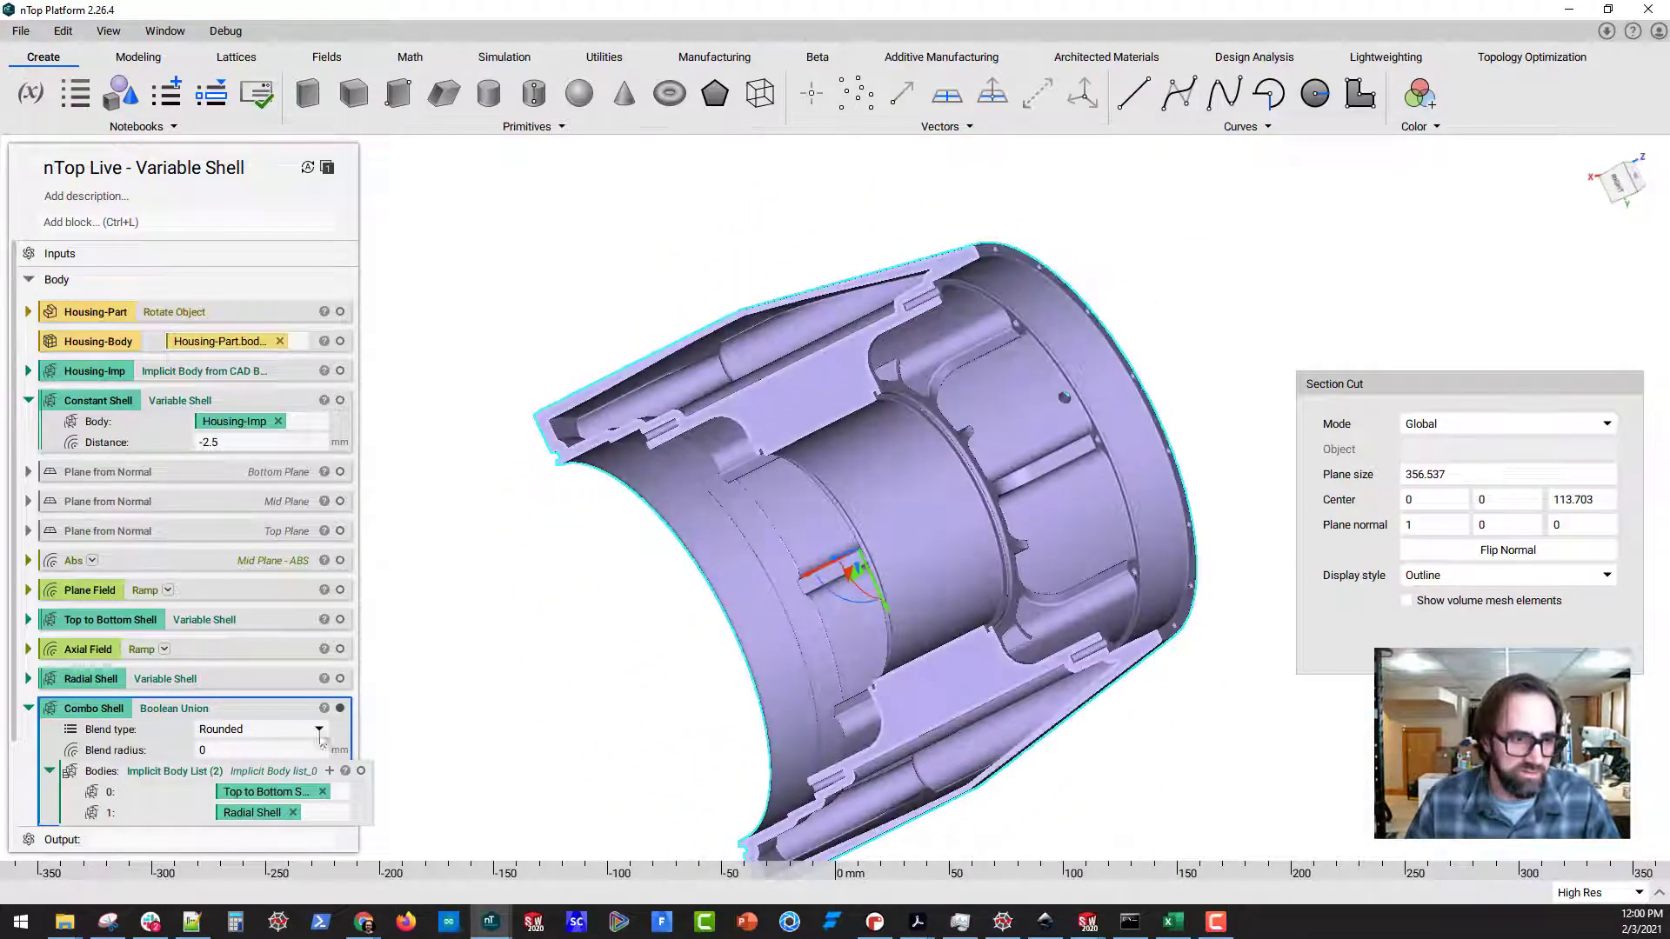
mouse_move(892, 626)
middle_mouse_down()
mouse_move(1063, 661)
mouse_move(913, 647)
middle_mouse_up()
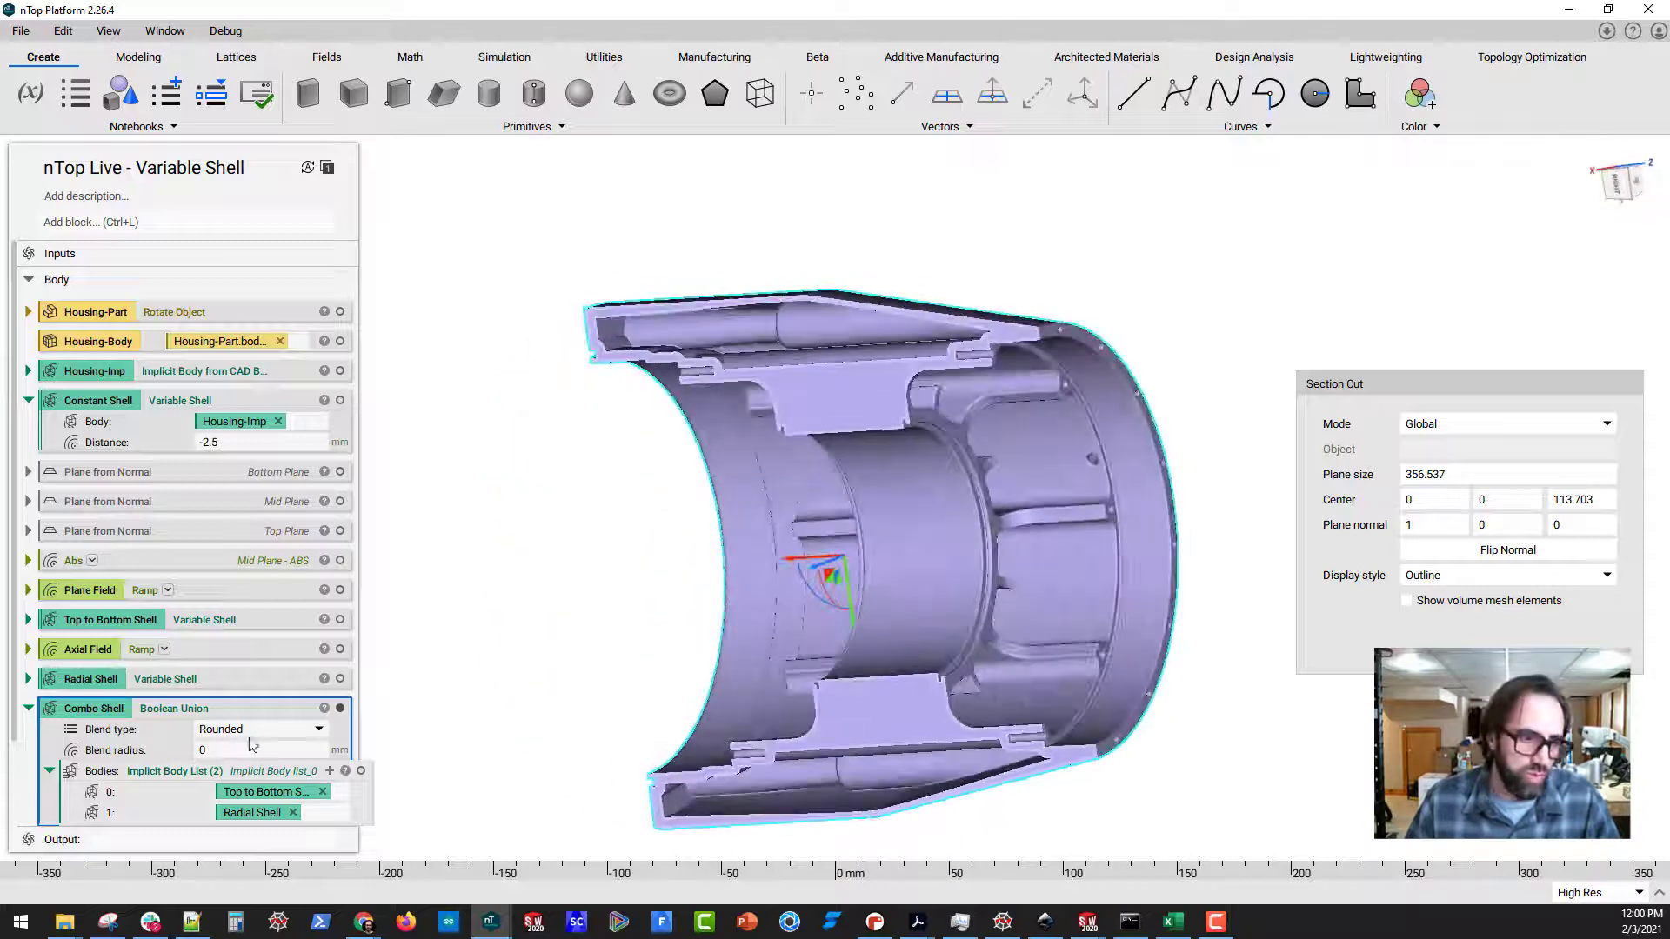
scroll(719, 652, "down", 3)
middle_click_drag(719, 652, 928, 576)
scroll(757, 683, "up", 3)
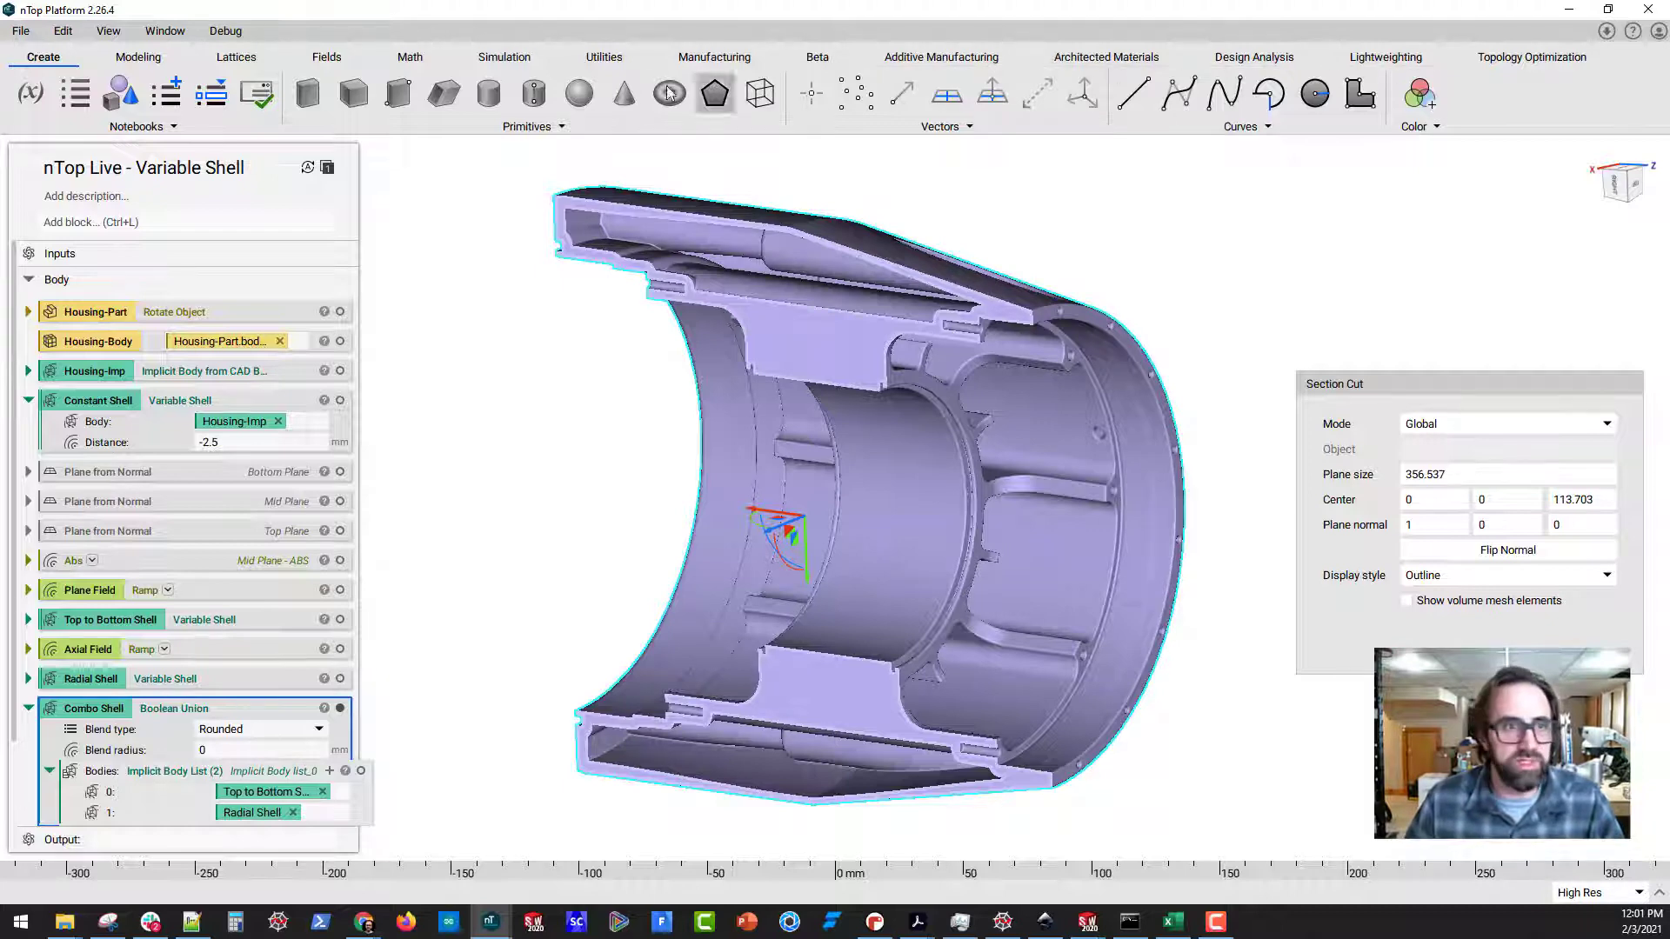
left_click(505, 57)
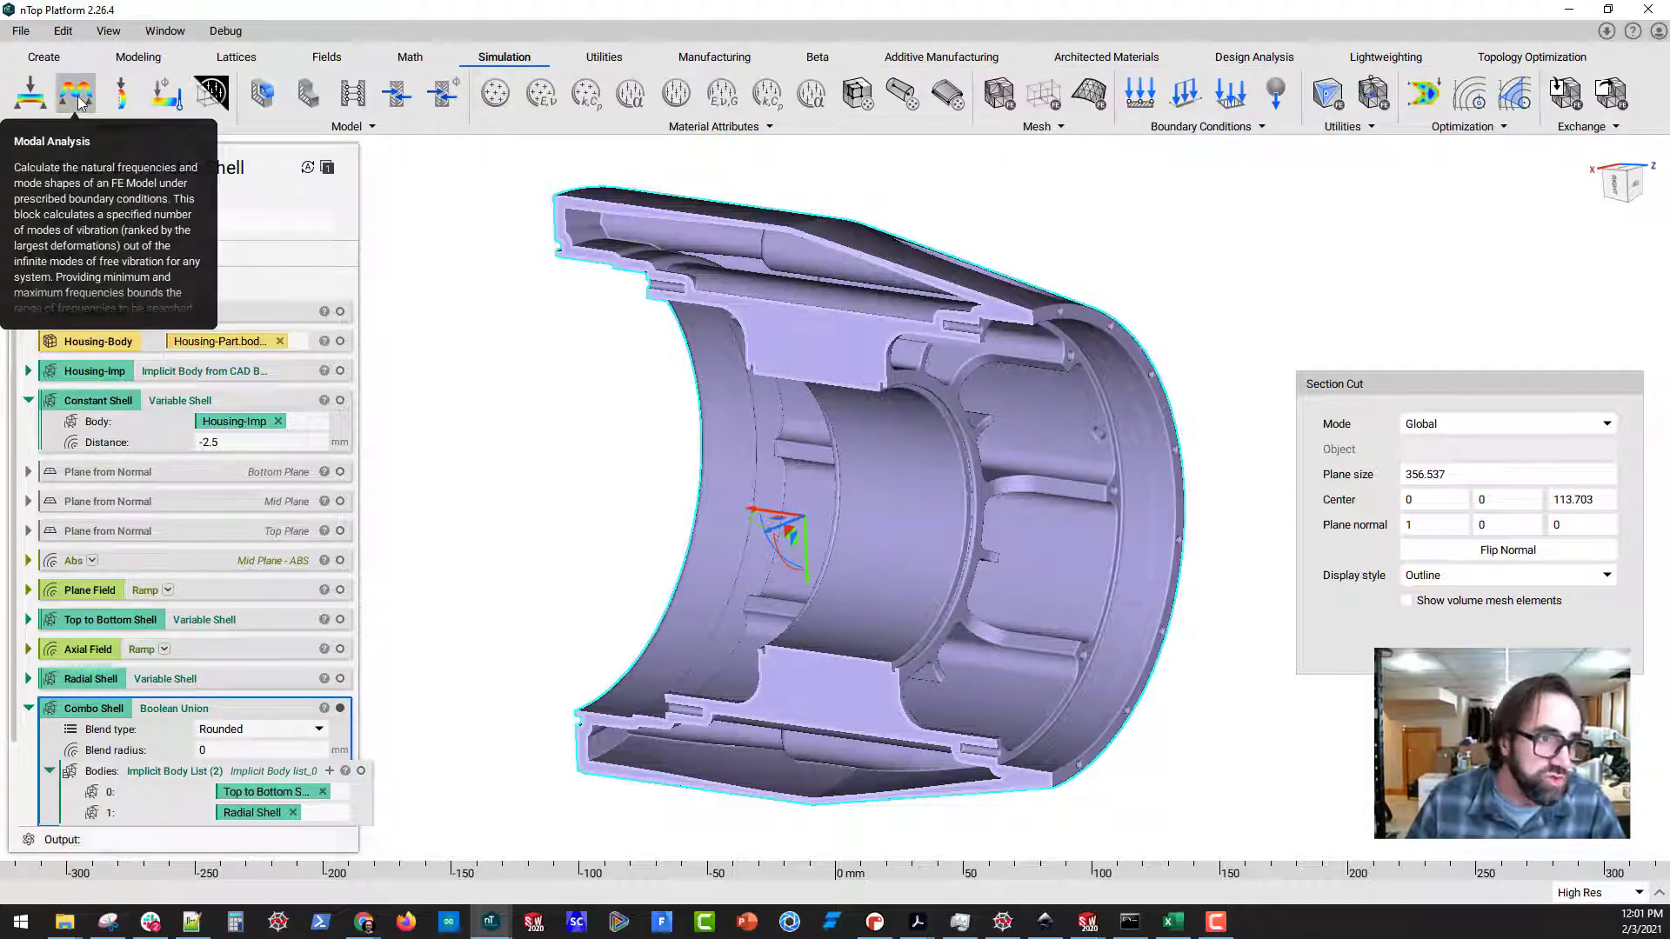
right_click_drag(802, 484, 757, 549)
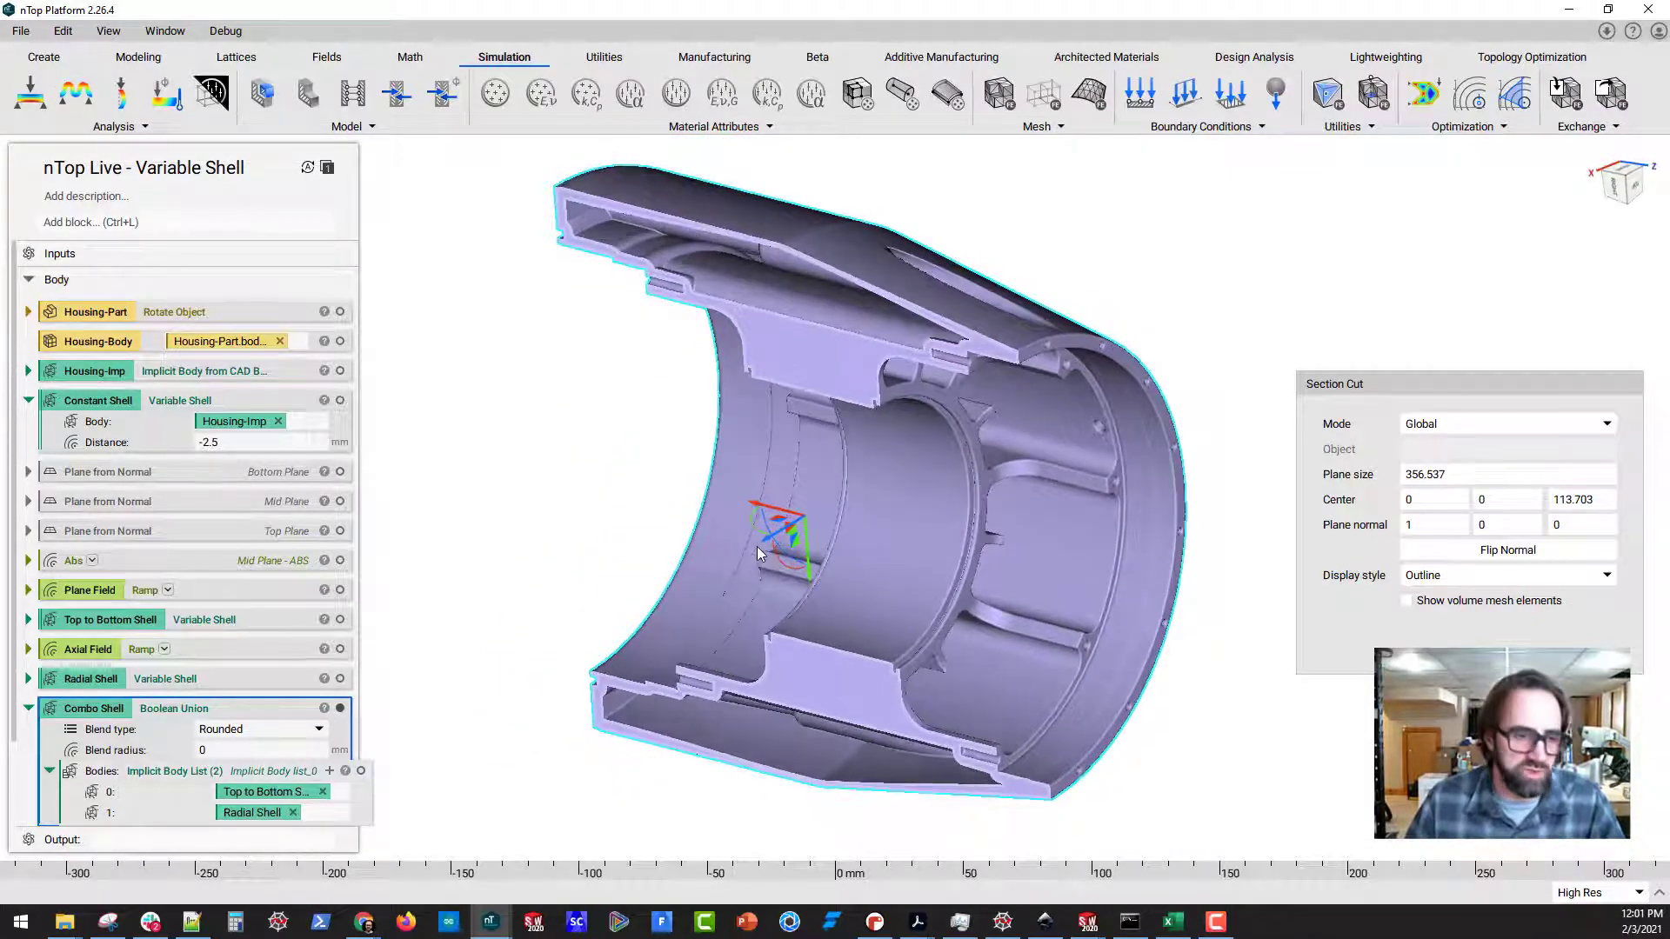